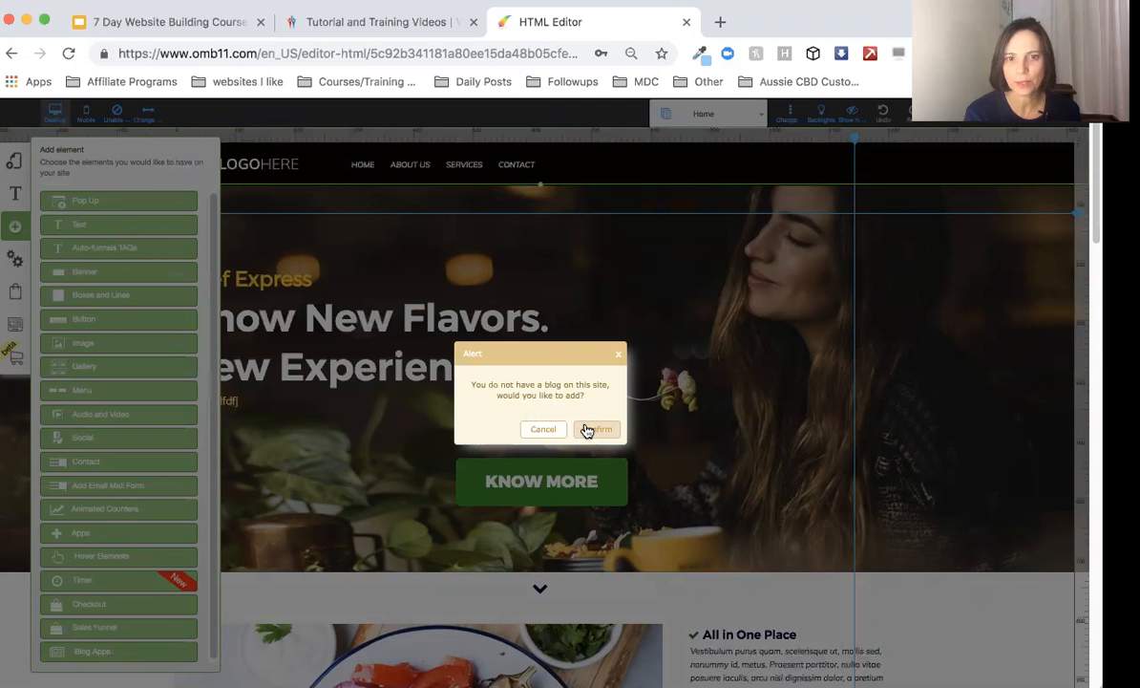
- Add a blog to the site using the Chef Express layout
click(594, 429)
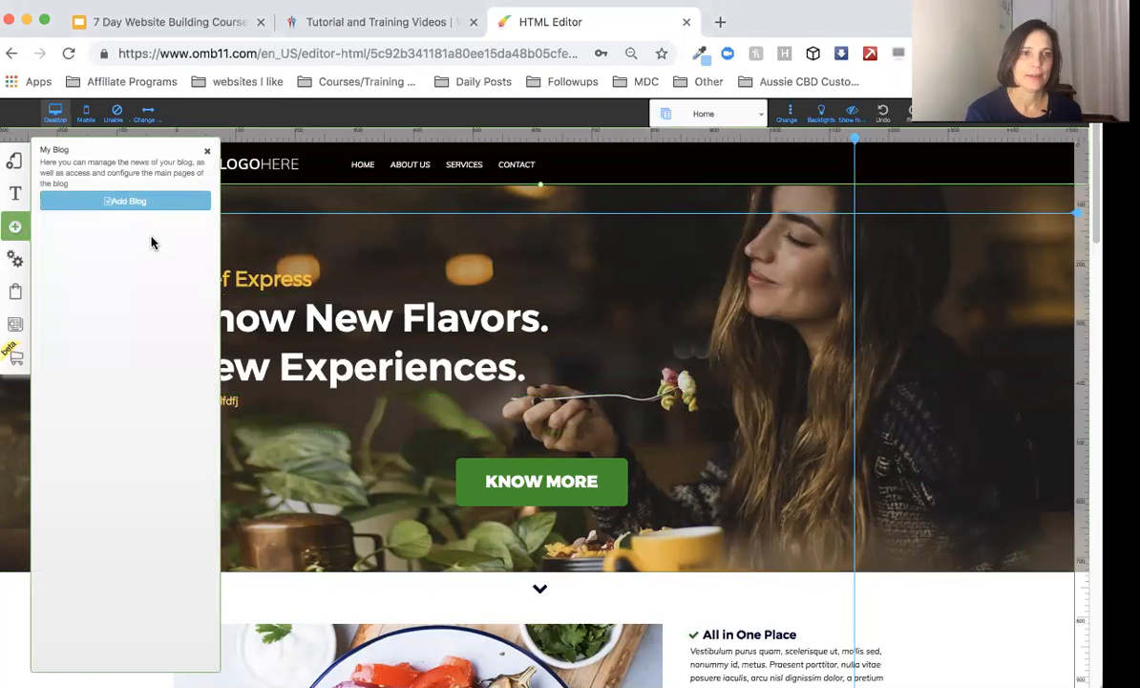
click(121, 206)
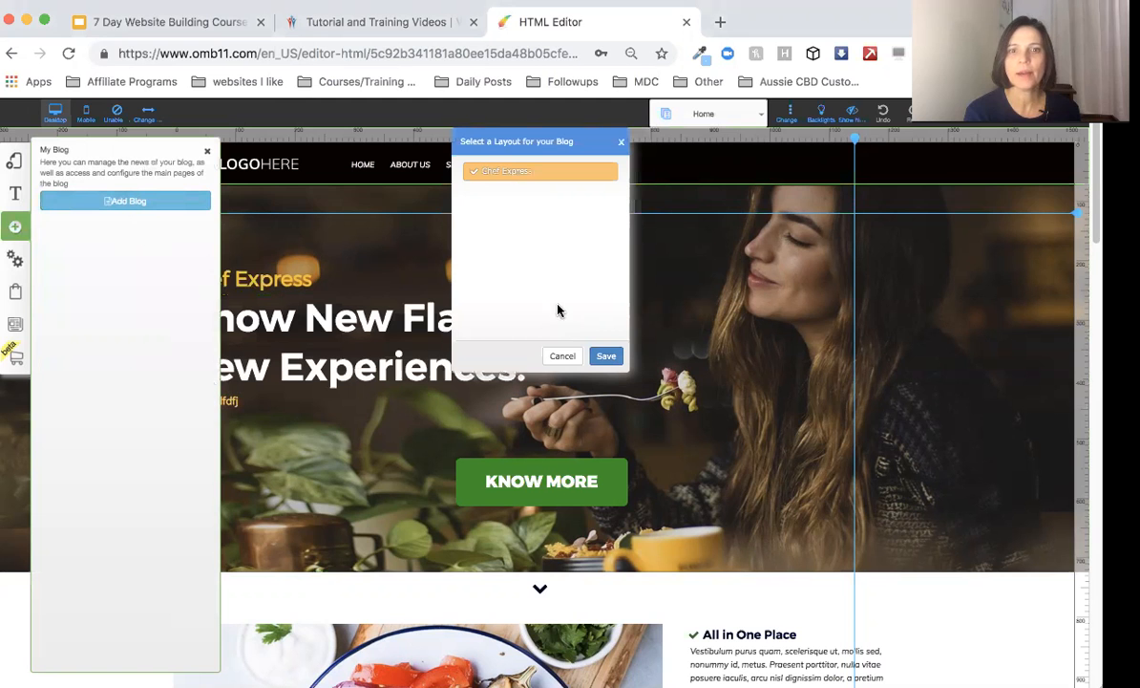
click(607, 355)
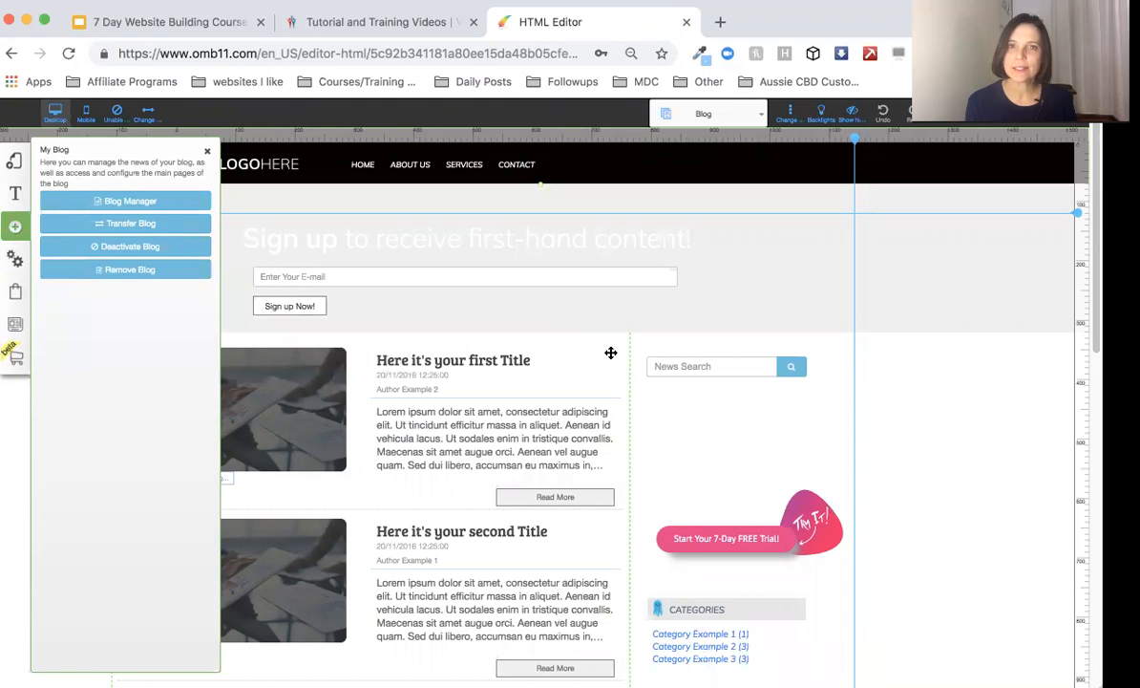
- Delete the e-mail sign-up banner below the blog page's header
click(627, 206)
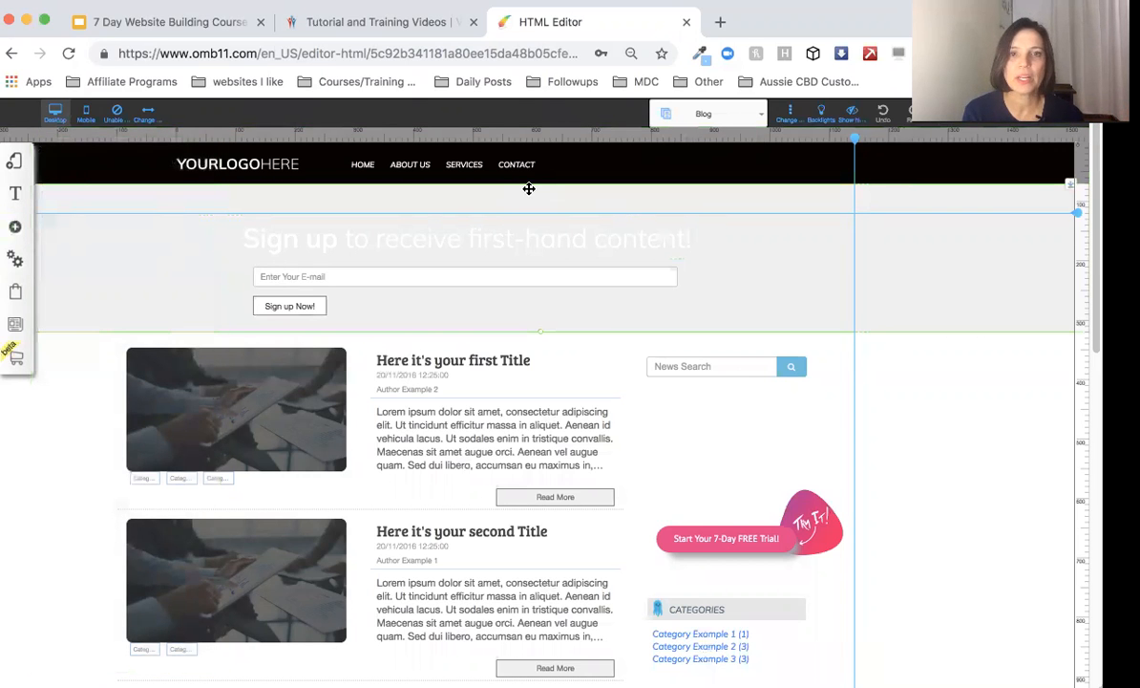
double_click(529, 189)
click(585, 448)
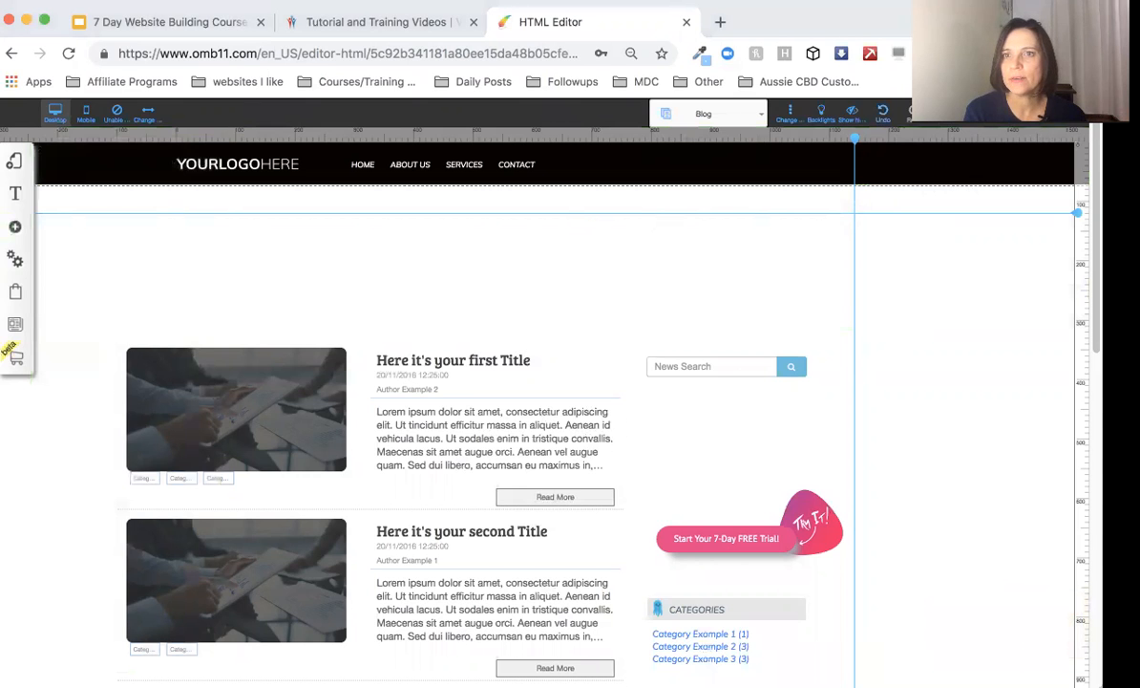
- Move the news list and the sidebar column up to the horizontal guide just below the header
mouse_move(1077, 211)
mouse_down()
mouse_move(1079, 187)
mouse_move(1079, 215)
mouse_up()
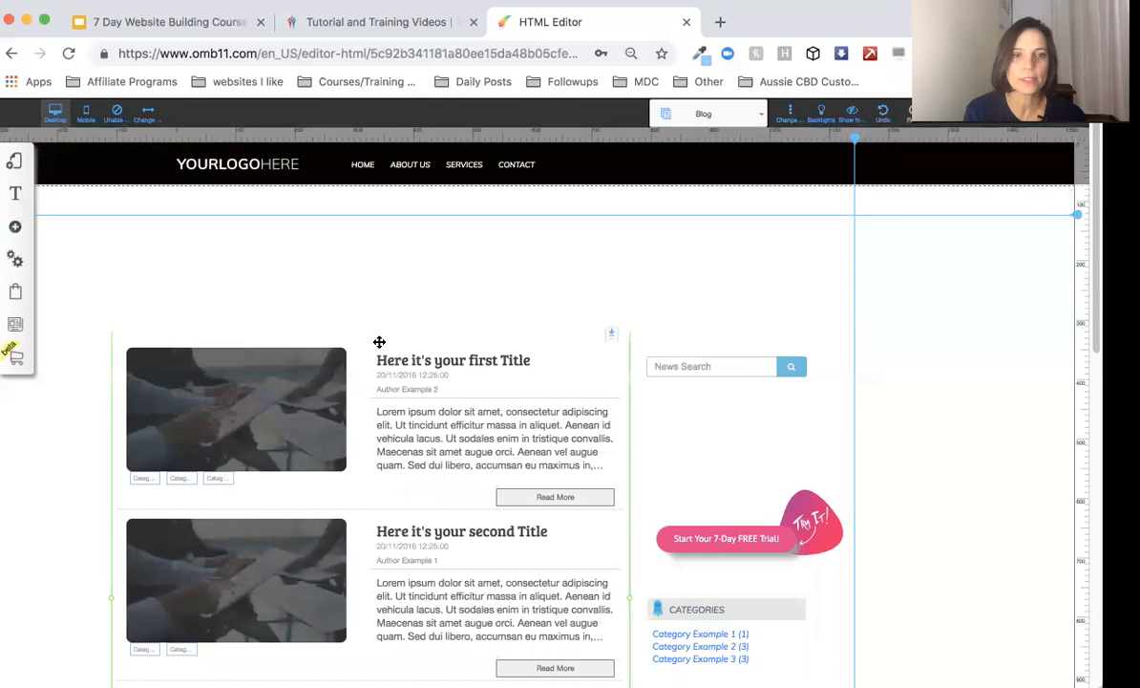
drag(376, 338, 376, 226)
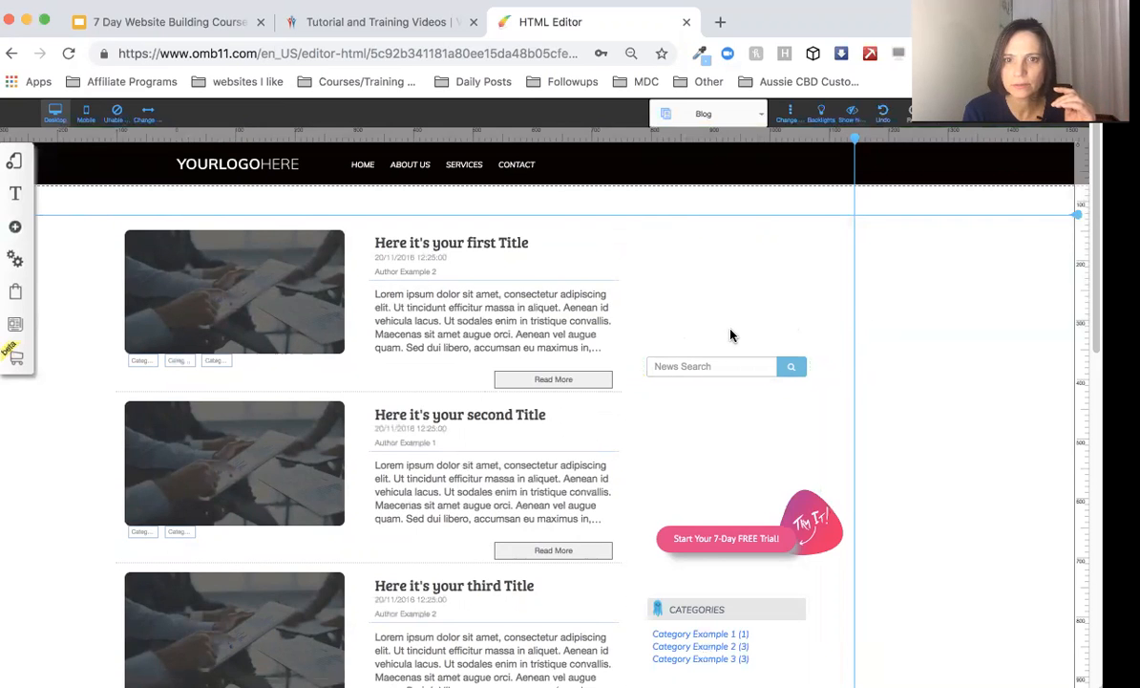
click(688, 444)
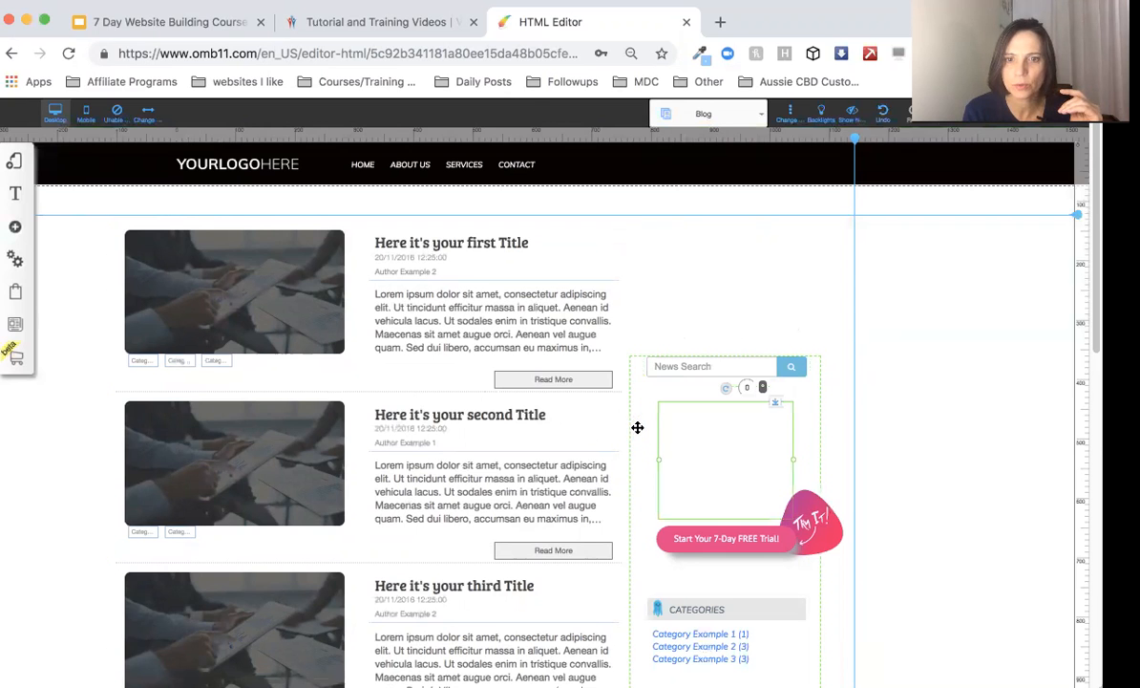
drag(639, 427, 668, 288)
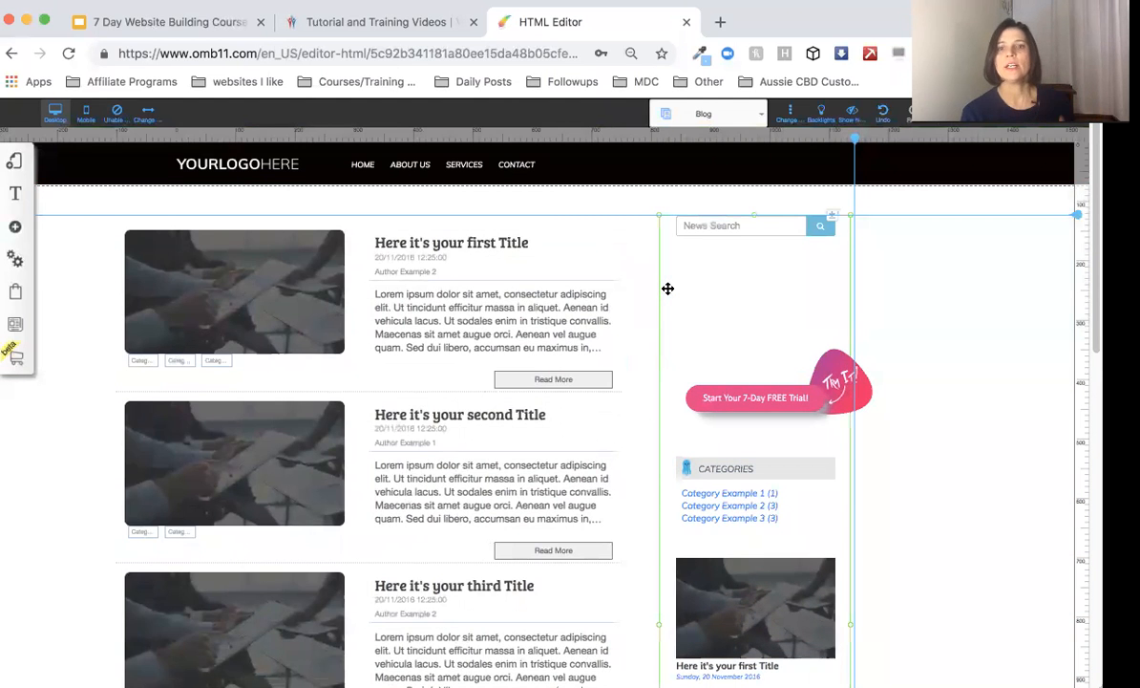
- Move the Try It! badge shape and text up inside the sidebar's promo box and set the box's background to a medium mauve
click(869, 401)
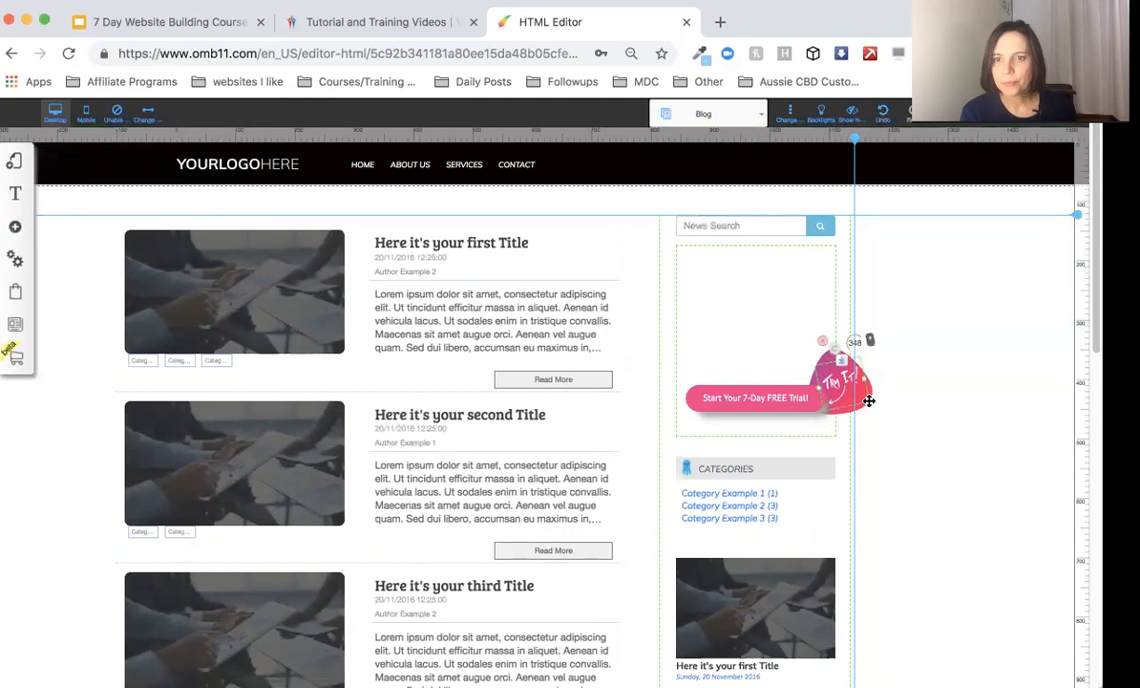
drag(870, 401, 813, 347)
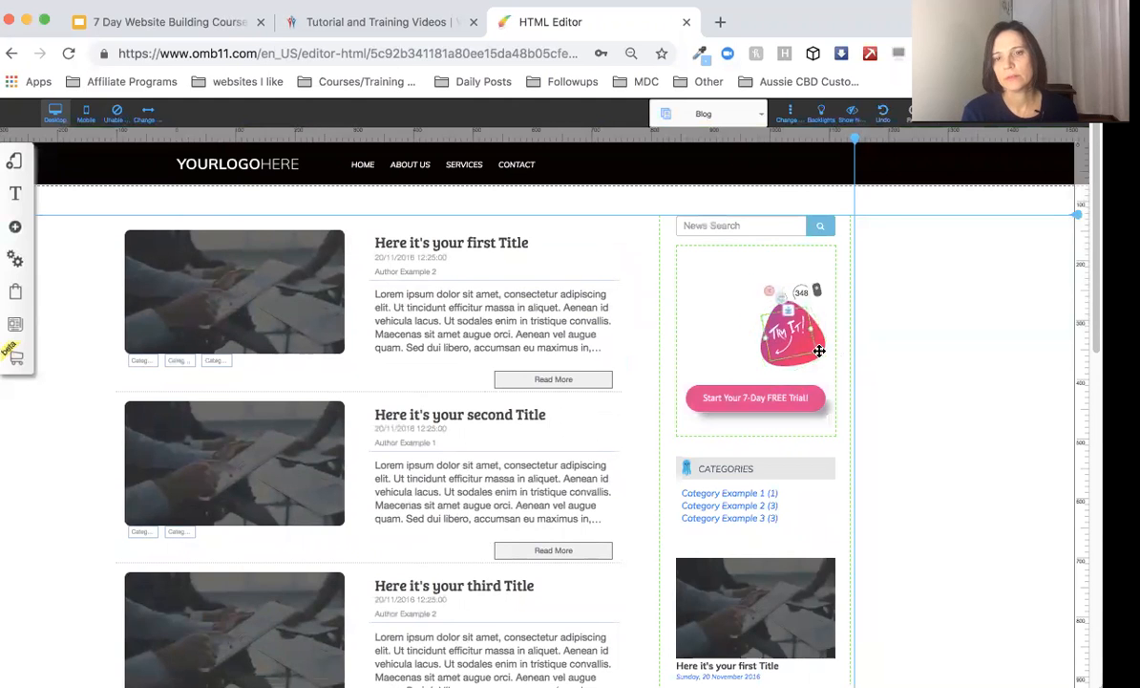
click(684, 249)
right_click(684, 250)
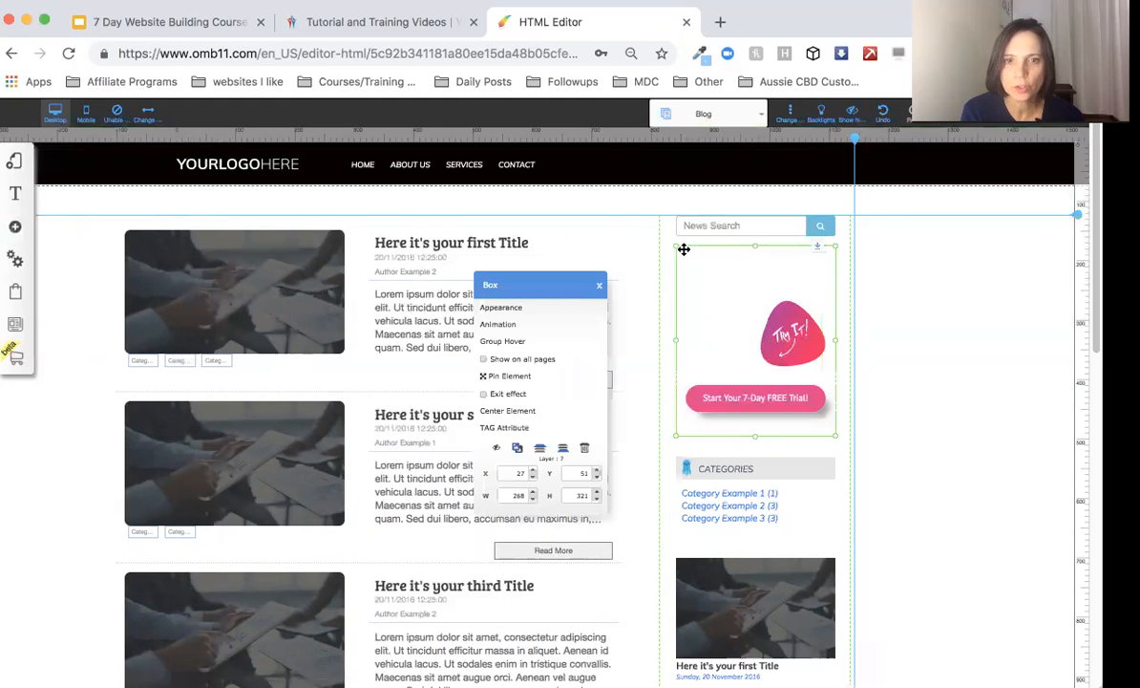
click(569, 309)
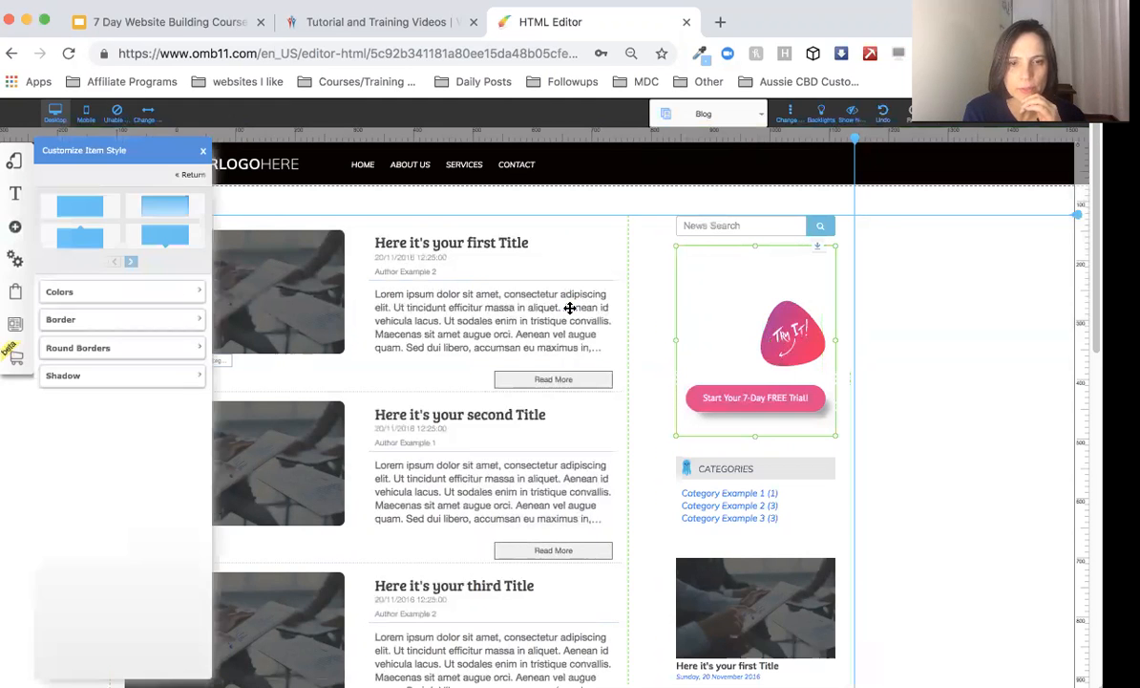
click(191, 294)
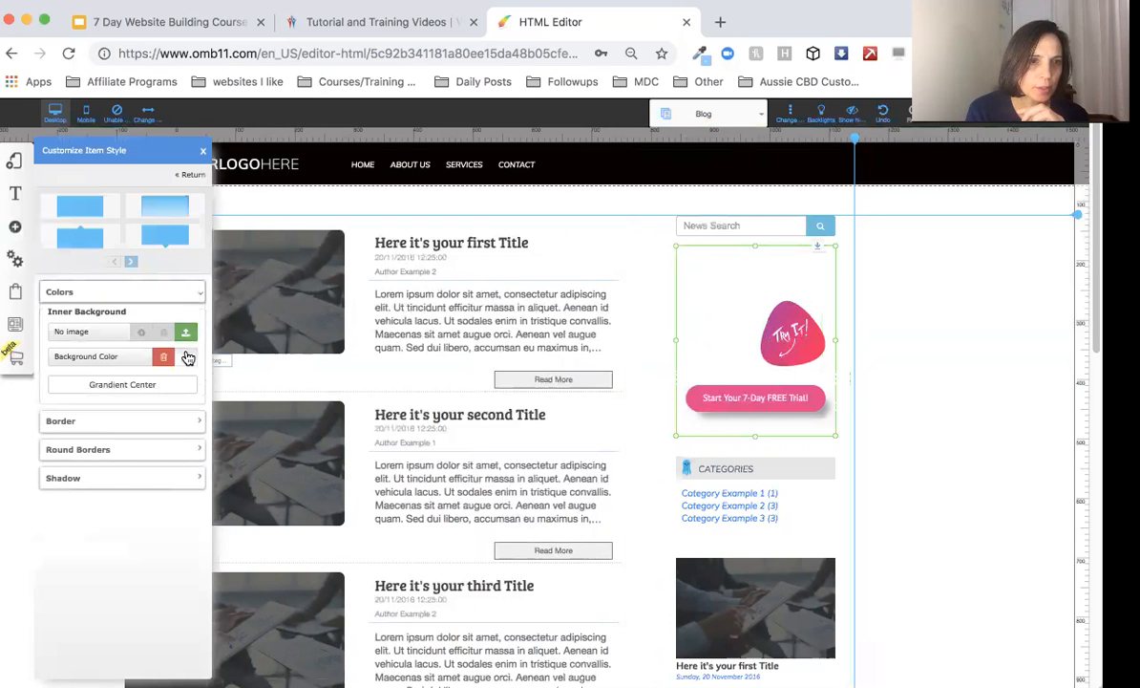
click(187, 356)
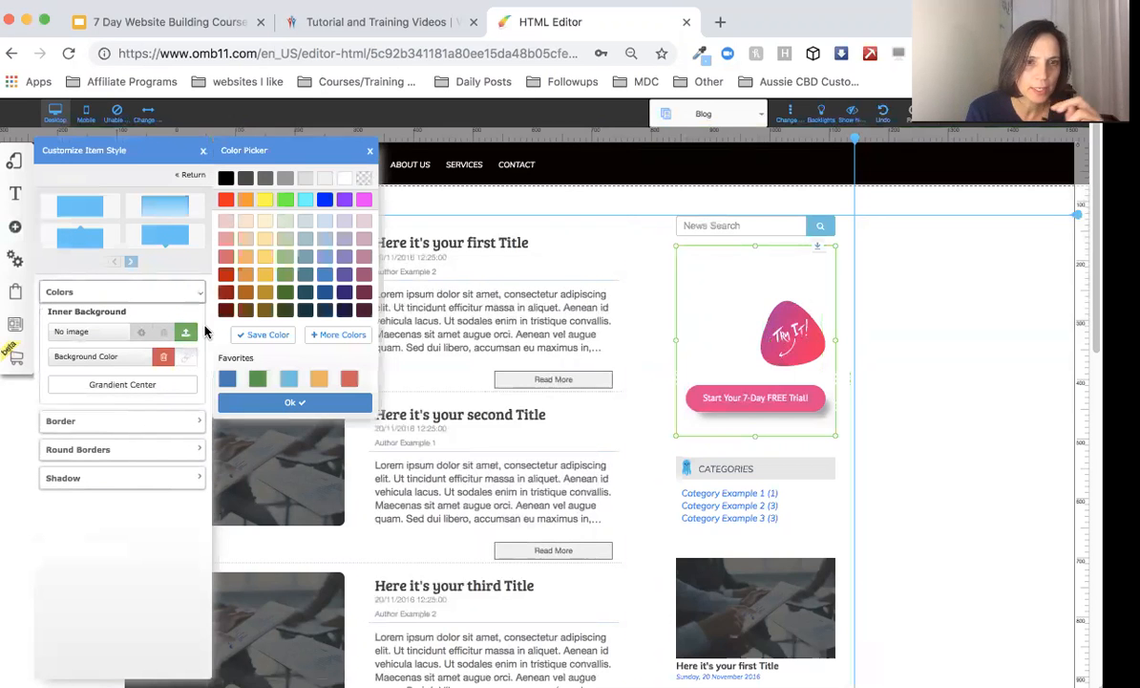
click(364, 221)
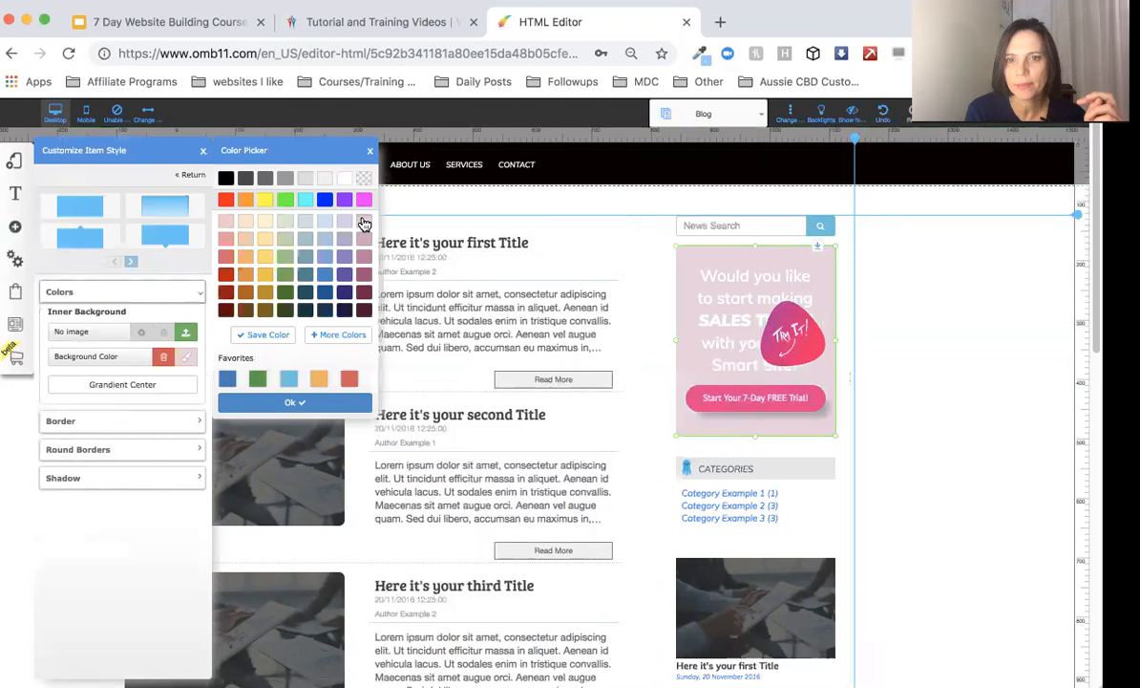
click(365, 259)
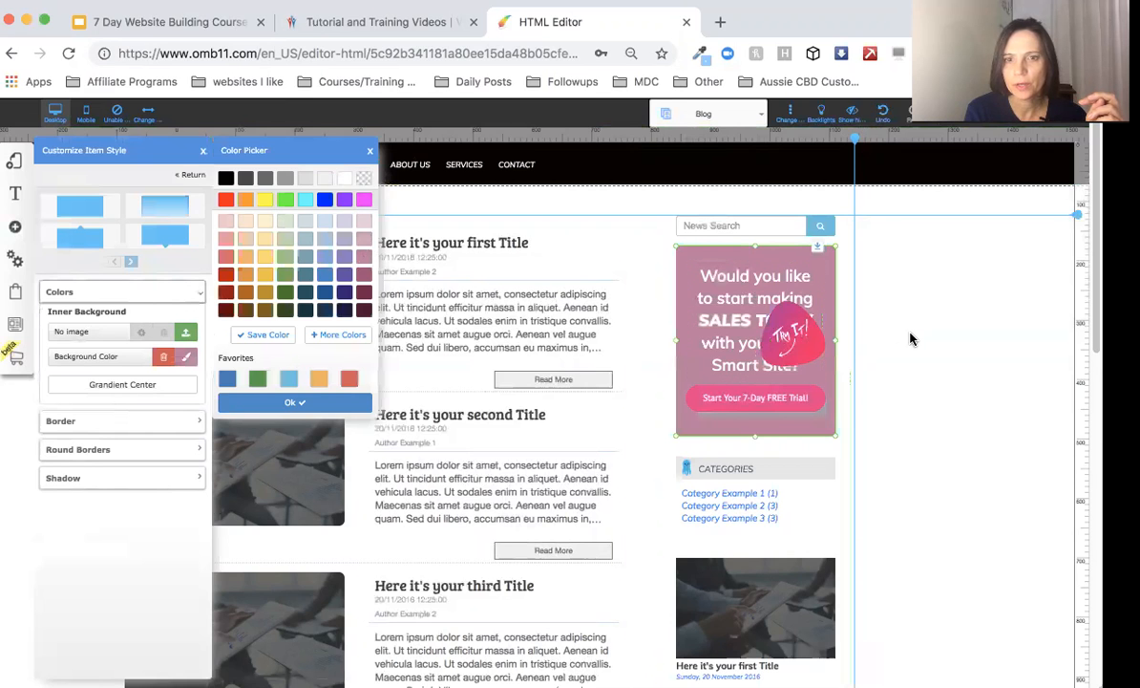
click(311, 402)
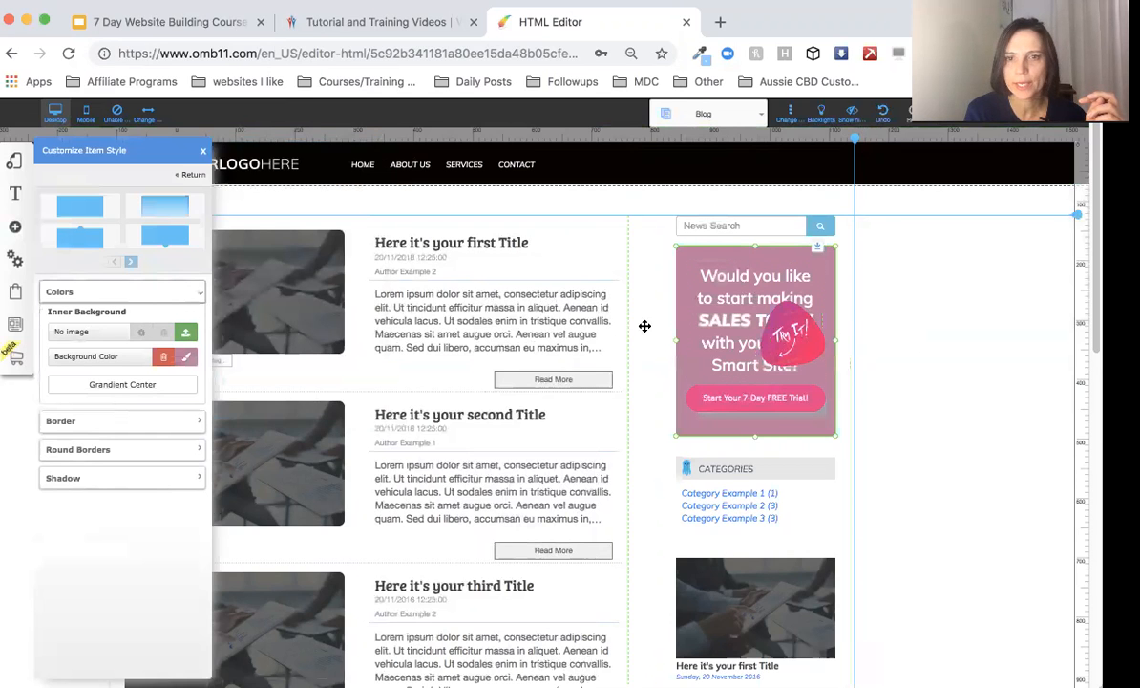
- Move the badge shape and its "Try It!" text onto the promo box's right edge, just above the trial button's level
drag(781, 311, 834, 250)
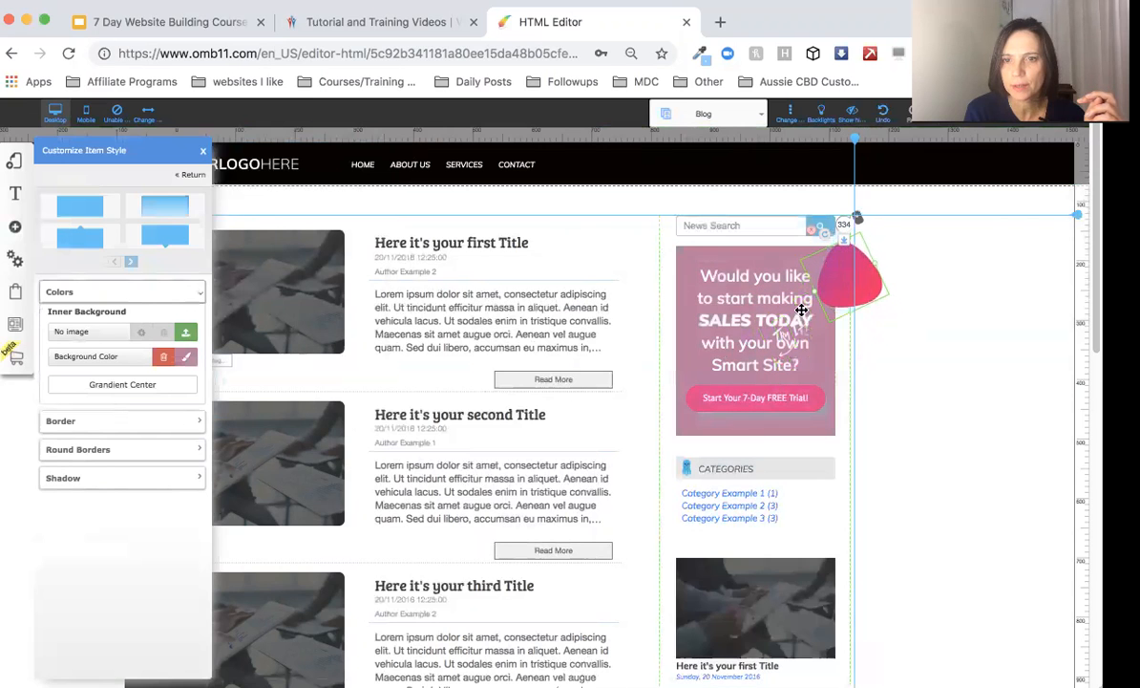
drag(785, 335, 874, 371)
drag(749, 332, 873, 371)
click(938, 372)
drag(839, 321, 853, 364)
click(916, 291)
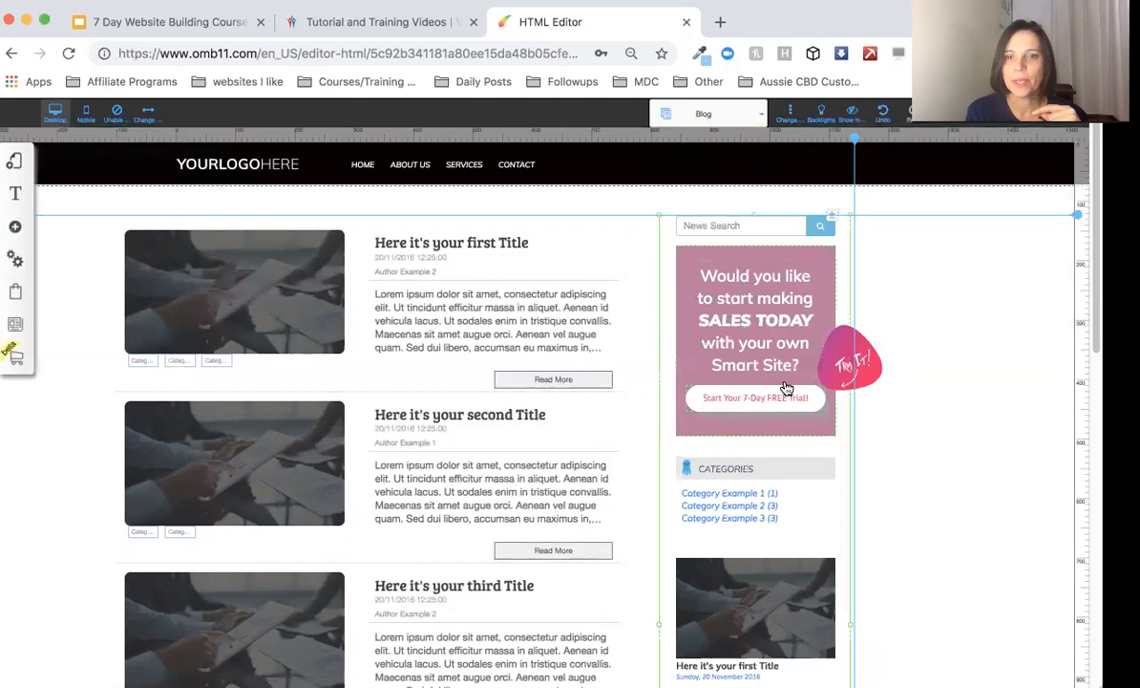
- Add the orange RSS icon from the blog apps to the sidebar, over the promo box
scroll(717, 431, down, 2)
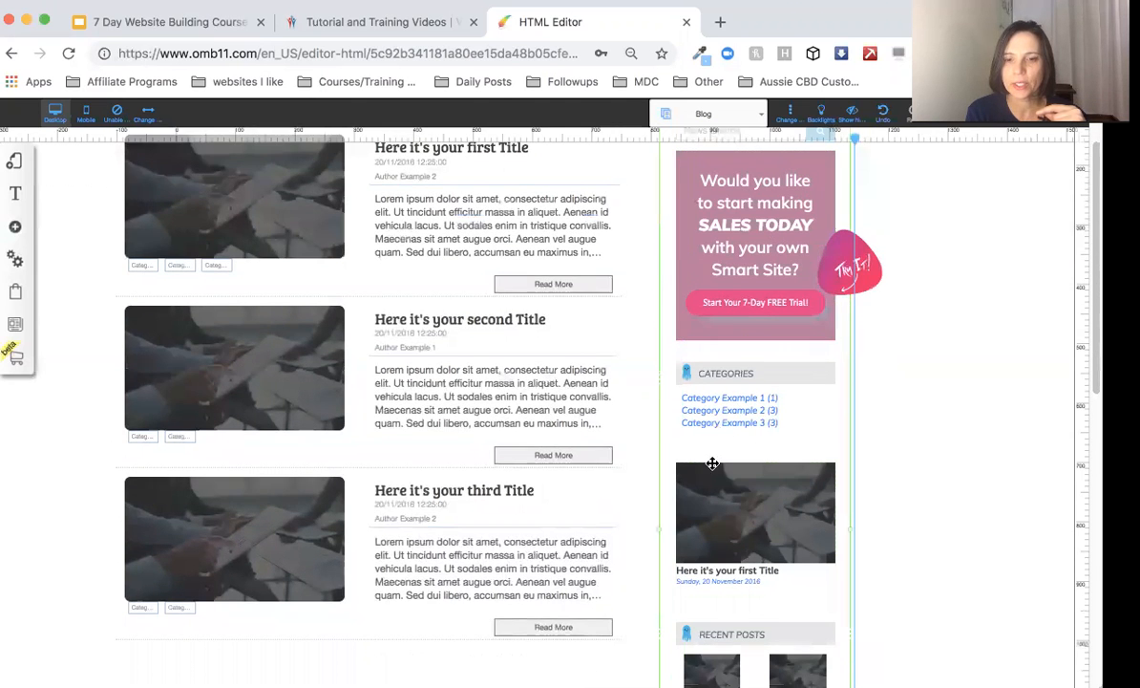
scroll(713, 464, down, 3)
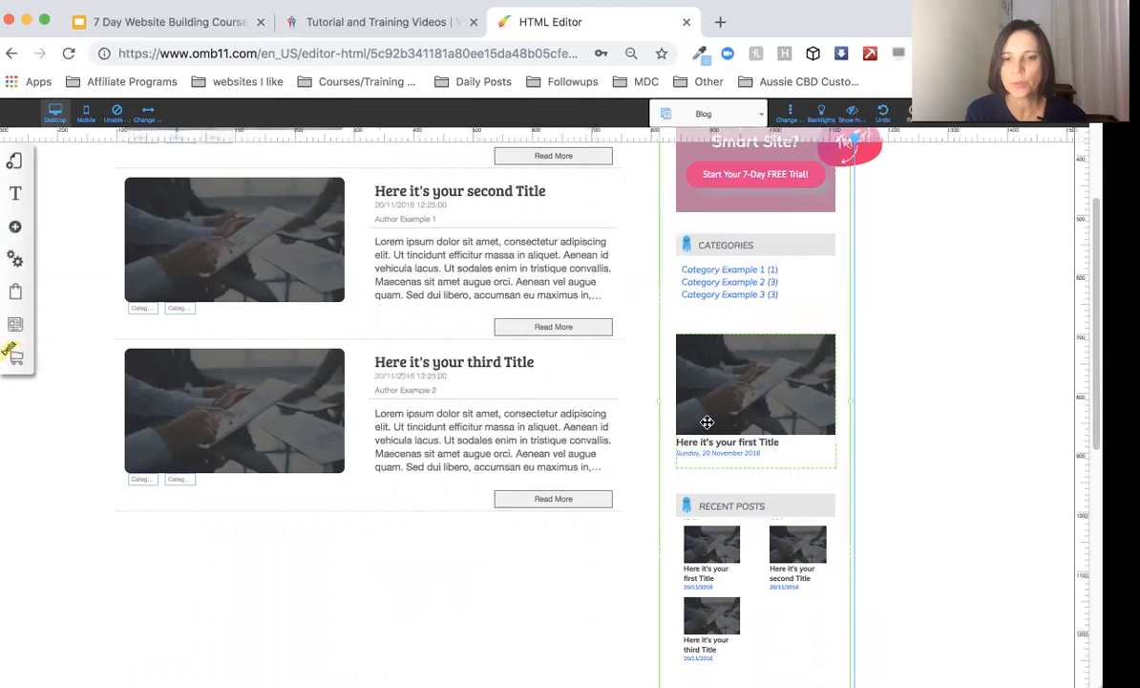
scroll(707, 422, down, 3)
scroll(693, 479, down, 5)
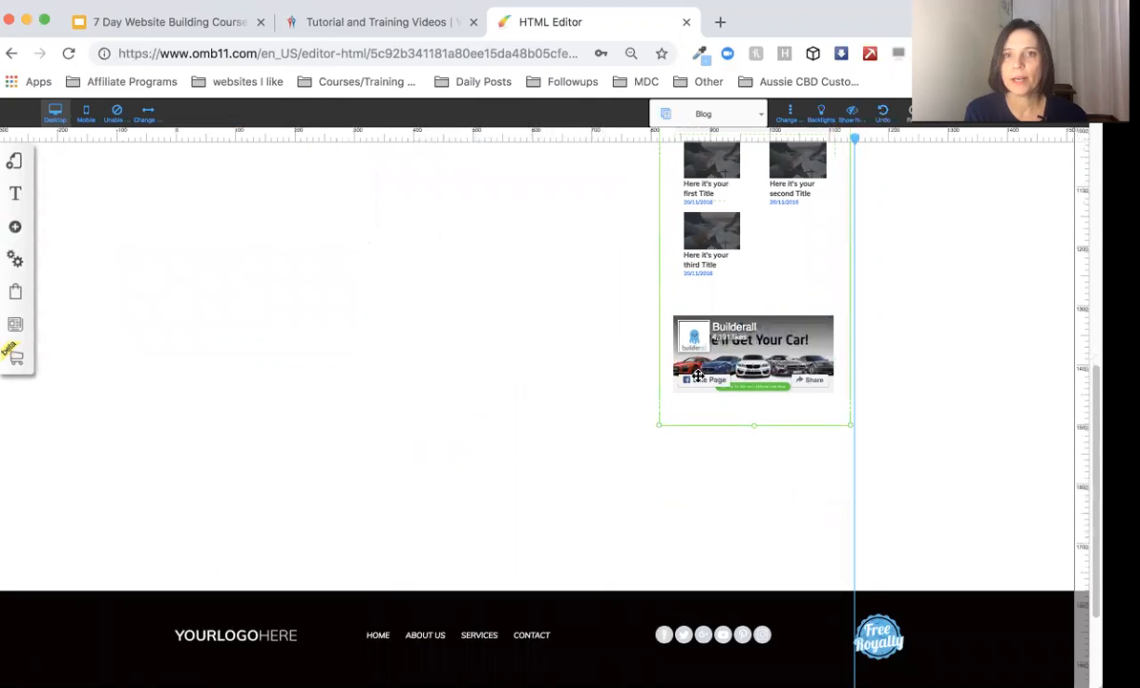
scroll(698, 374, up, 8)
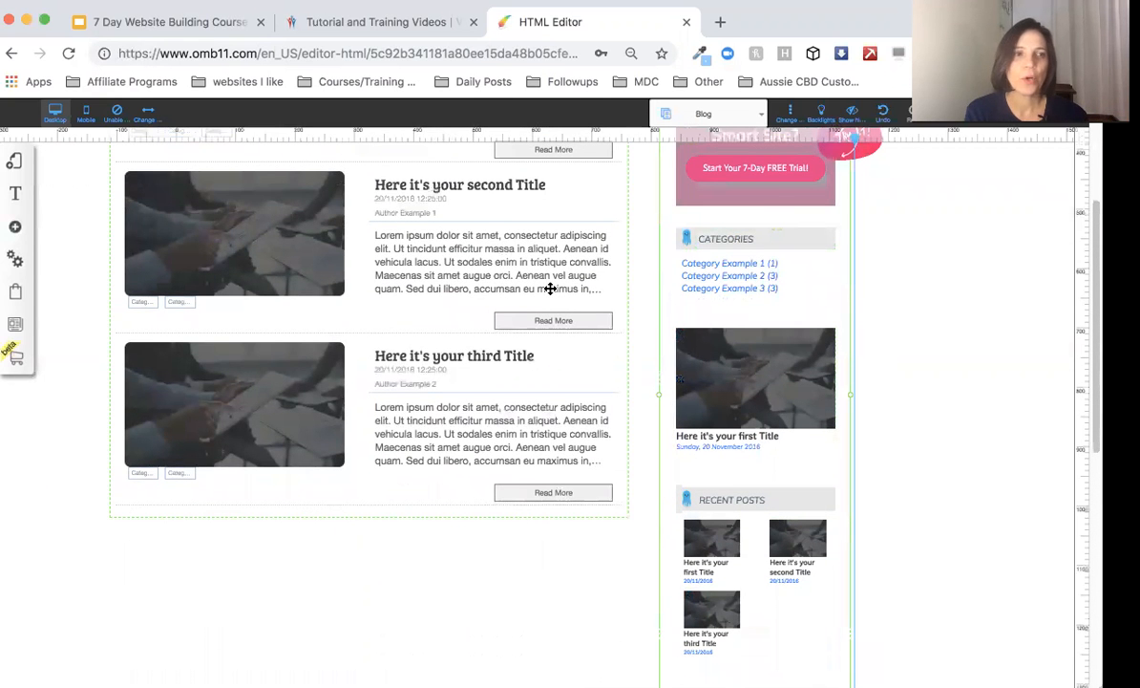
click(16, 231)
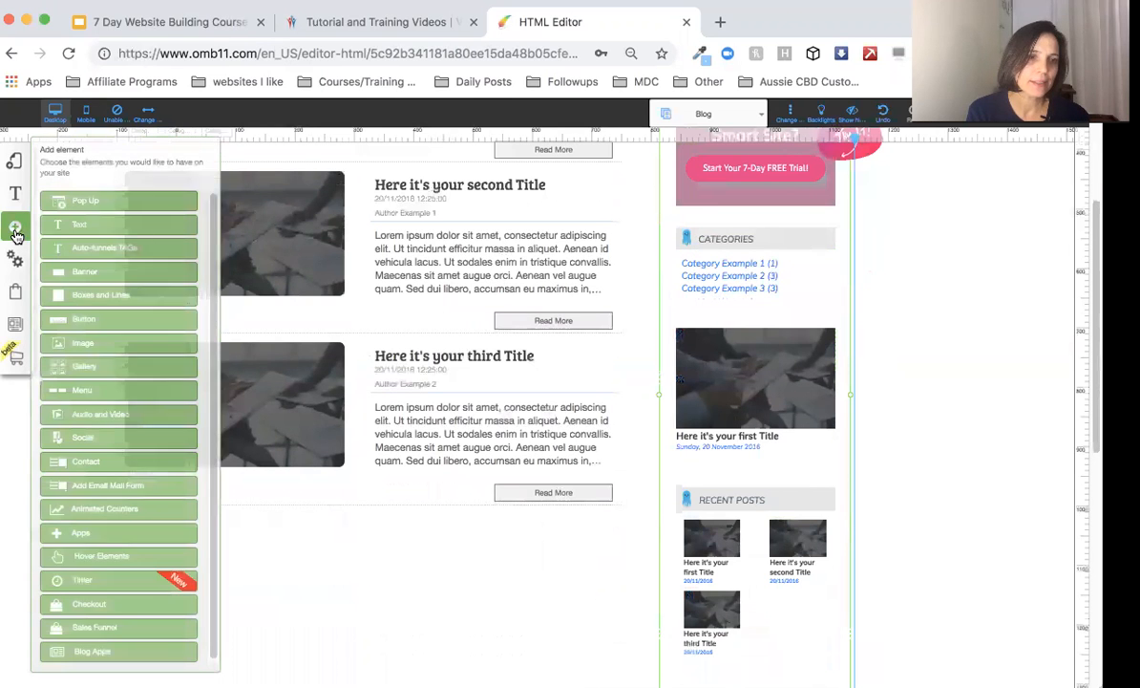
click(93, 653)
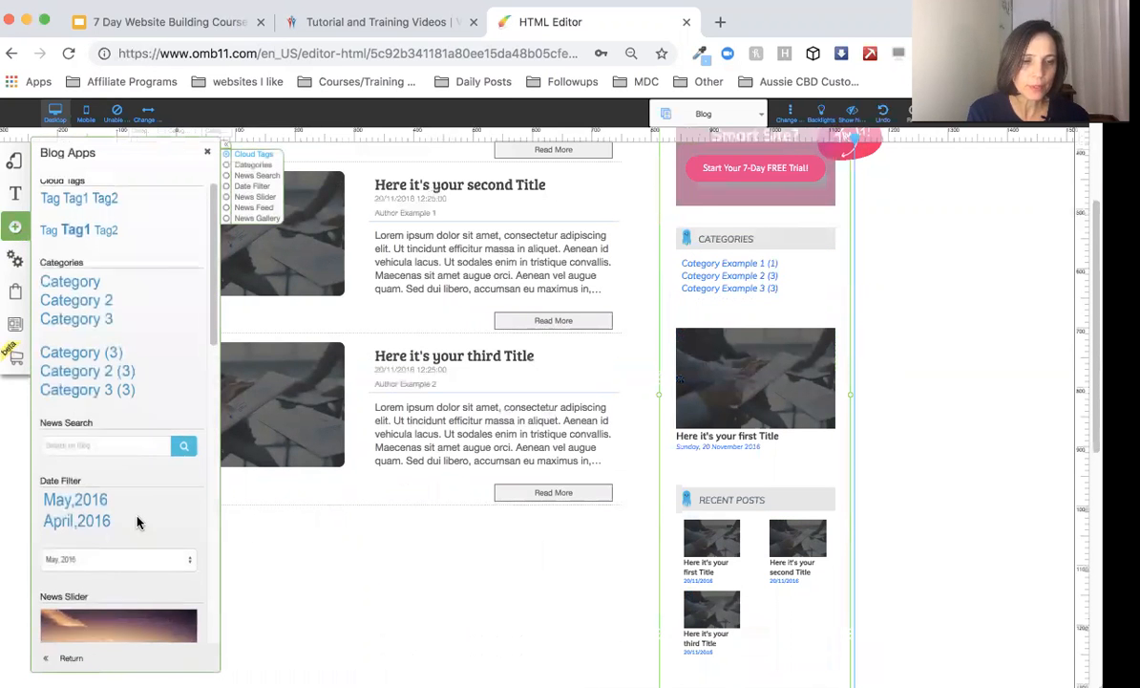
scroll(136, 522, down, 5)
scroll(133, 522, down, 3)
drag(63, 413, 812, 256)
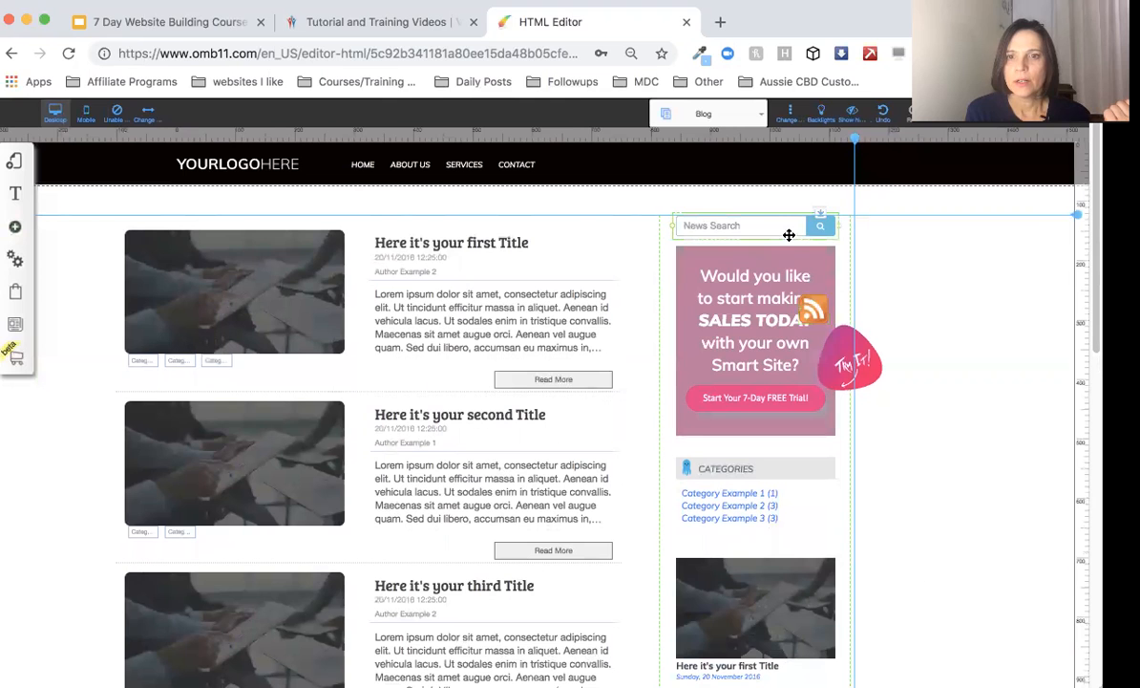
- Move the RSS icon into the black header bar, above the sidebar, and acknowledge the root element alert
drag(815, 326, 830, 211)
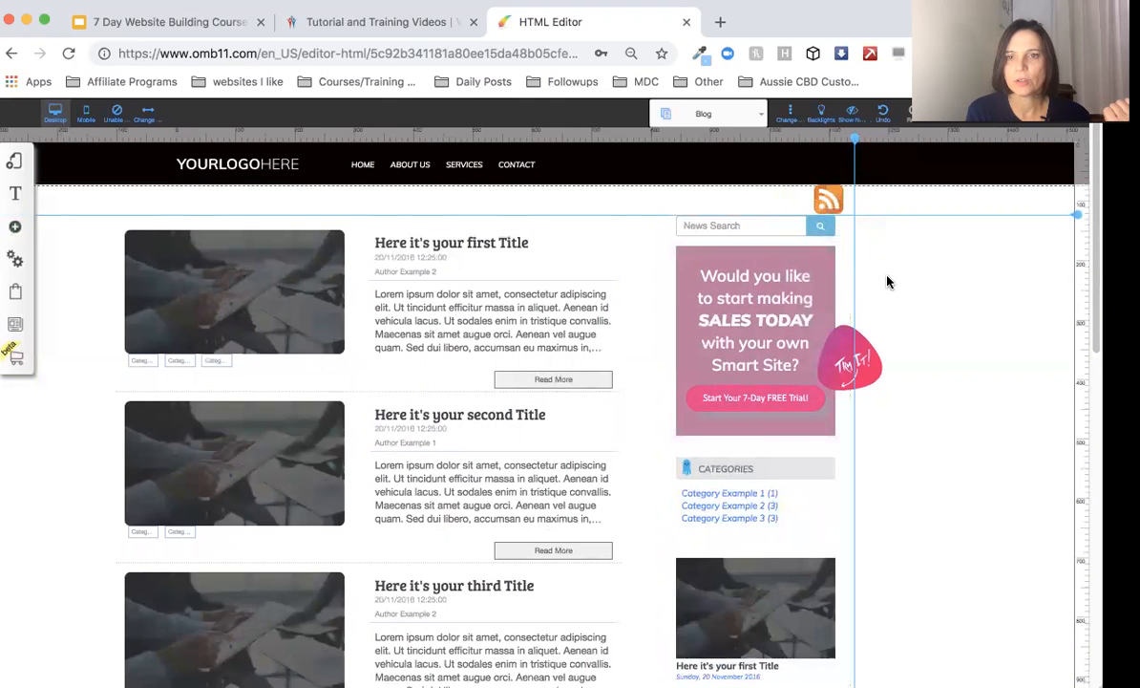
click(839, 202)
drag(842, 204, 823, 170)
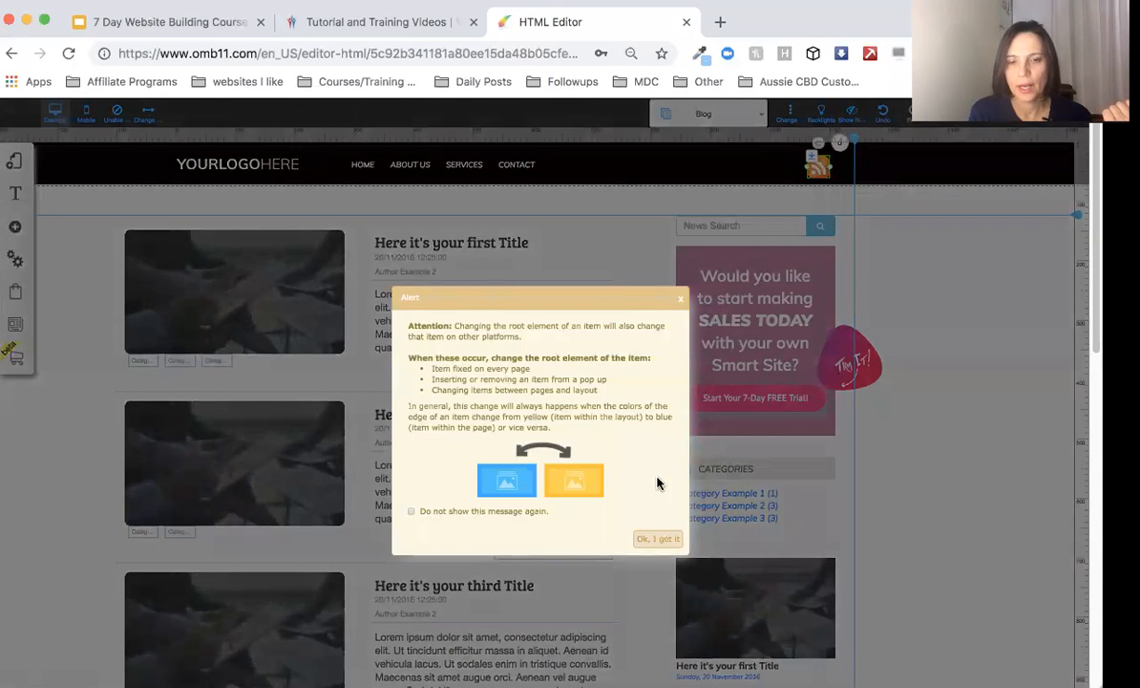
click(658, 539)
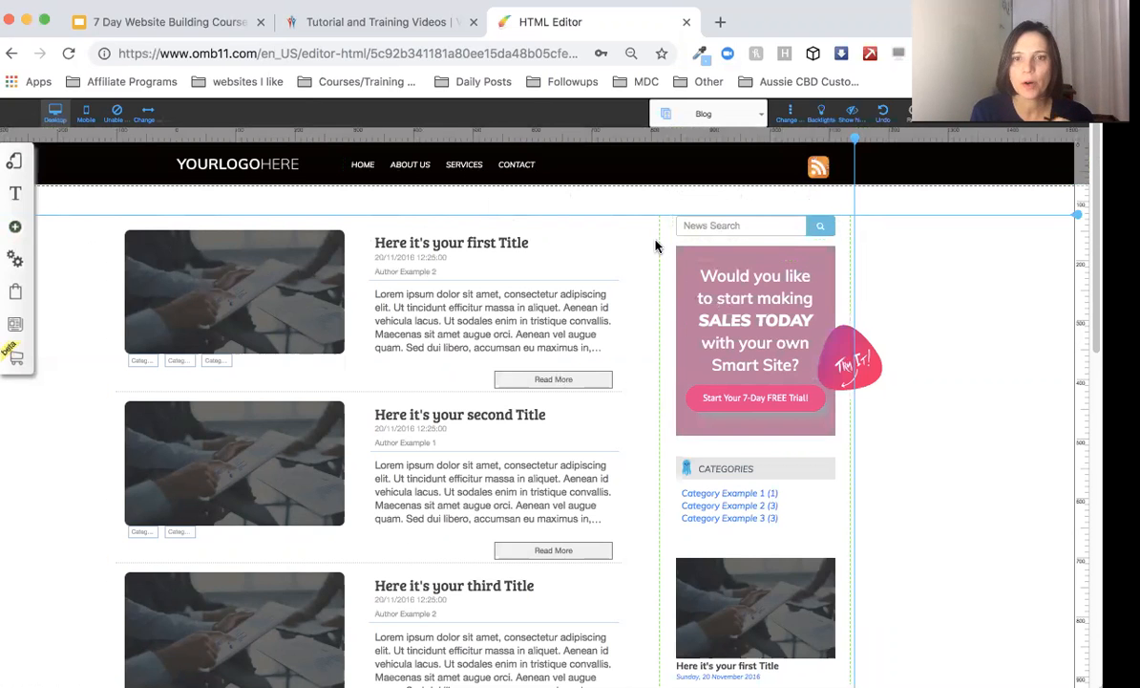
- In the news list's theme options, try the three-column grid layout and apply the staggered layout with alternating images and text
click(661, 243)
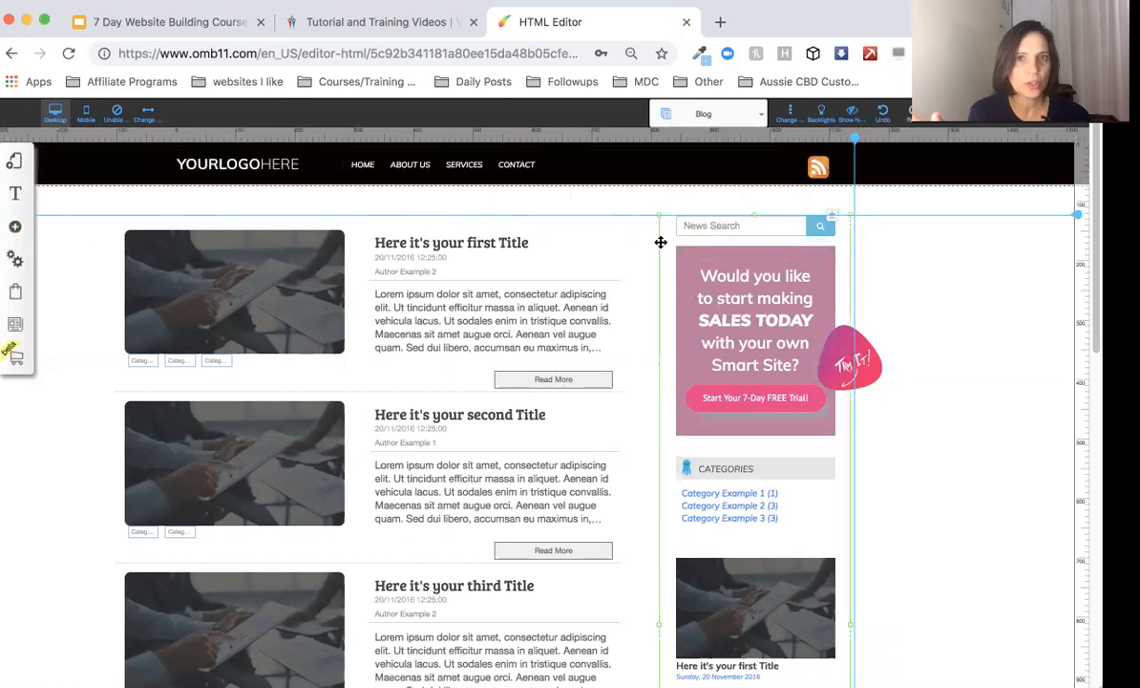
click(297, 276)
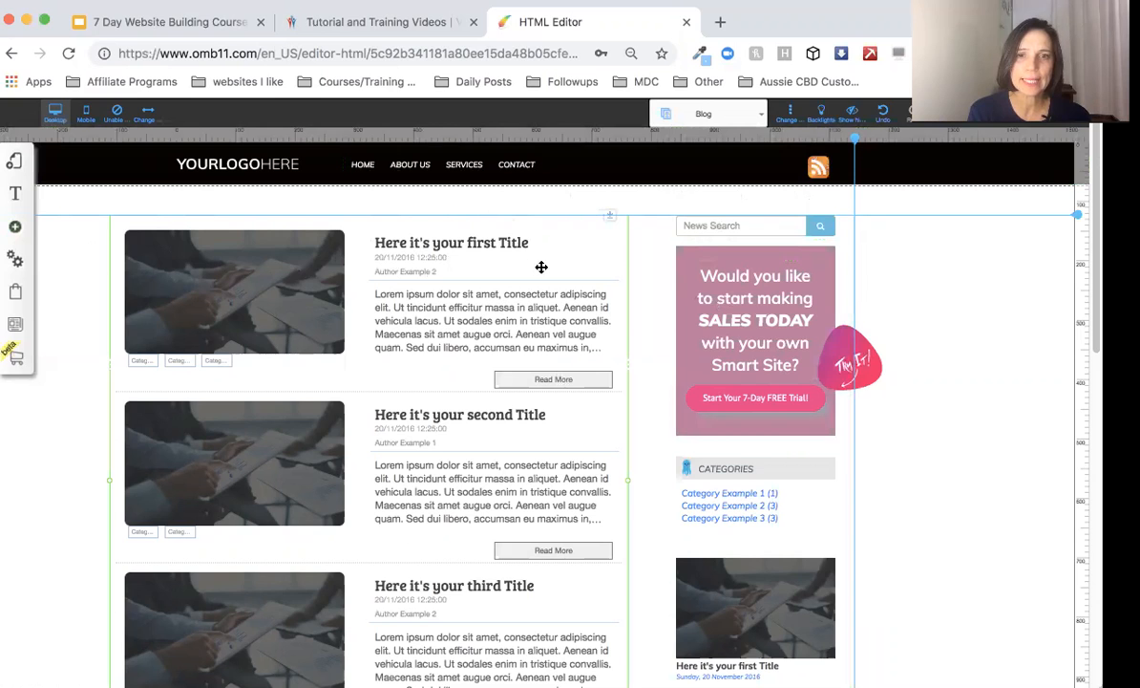
click(369, 225)
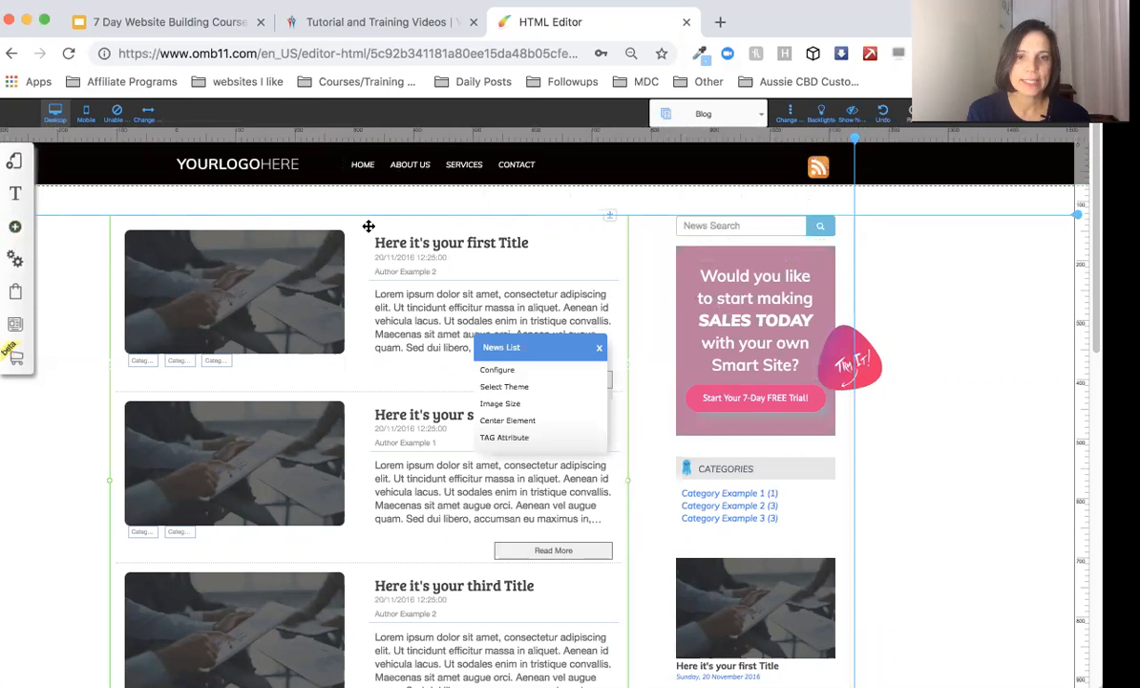
click(507, 387)
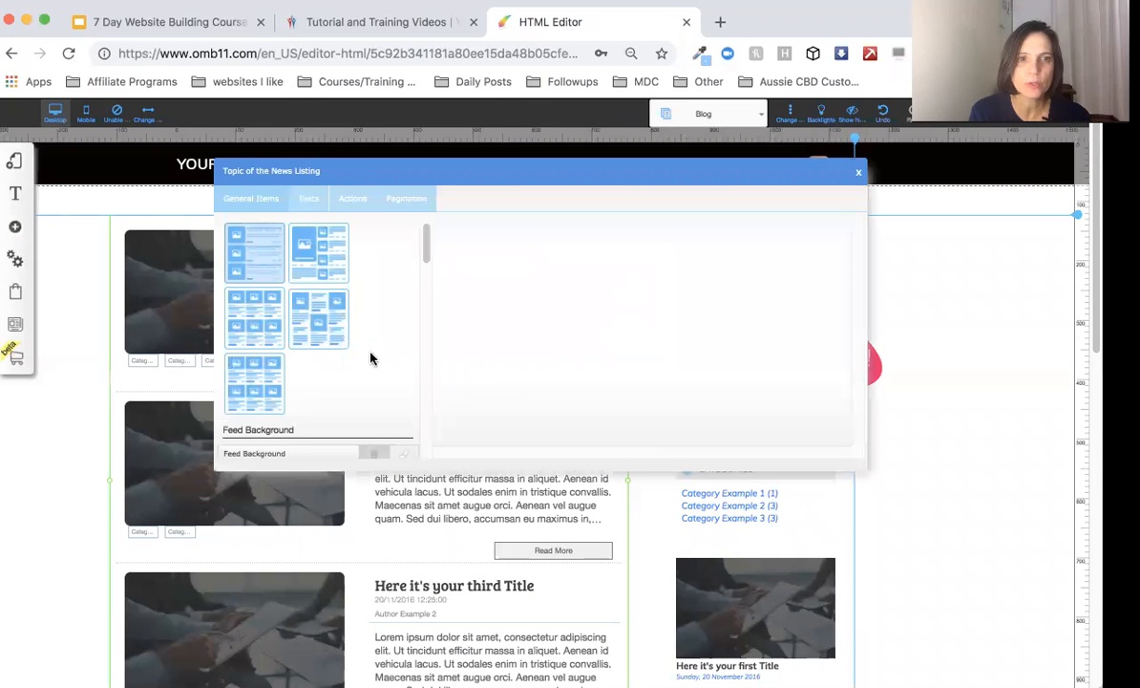
scroll(427, 252, down, 5)
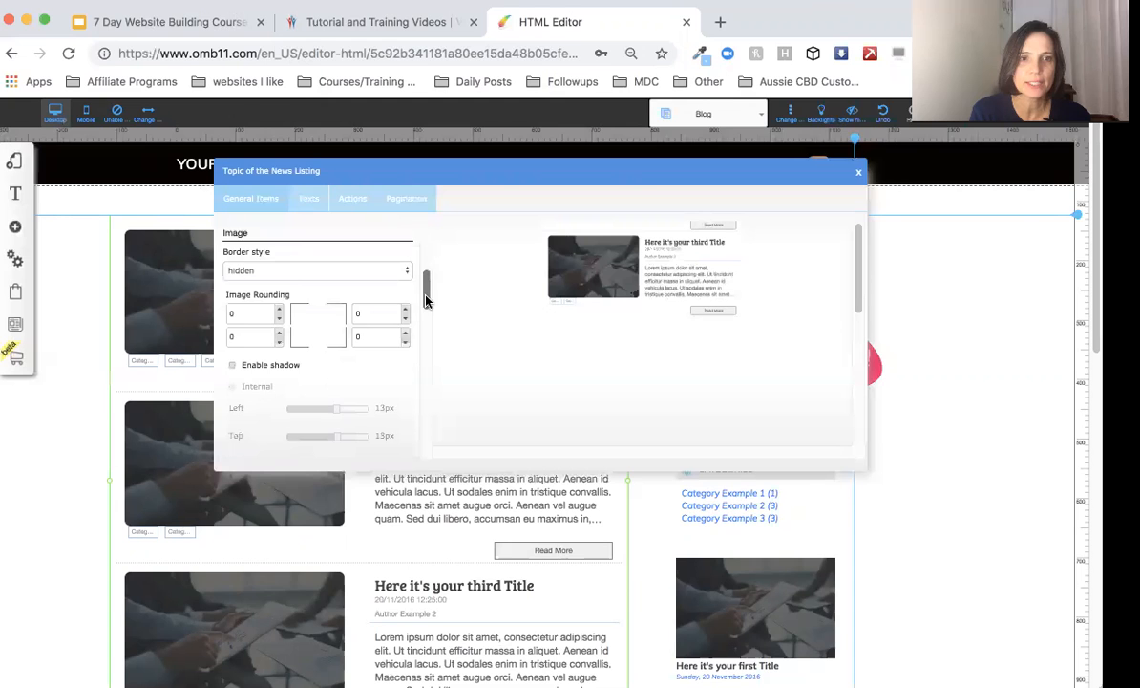
scroll(418, 217, up, 5)
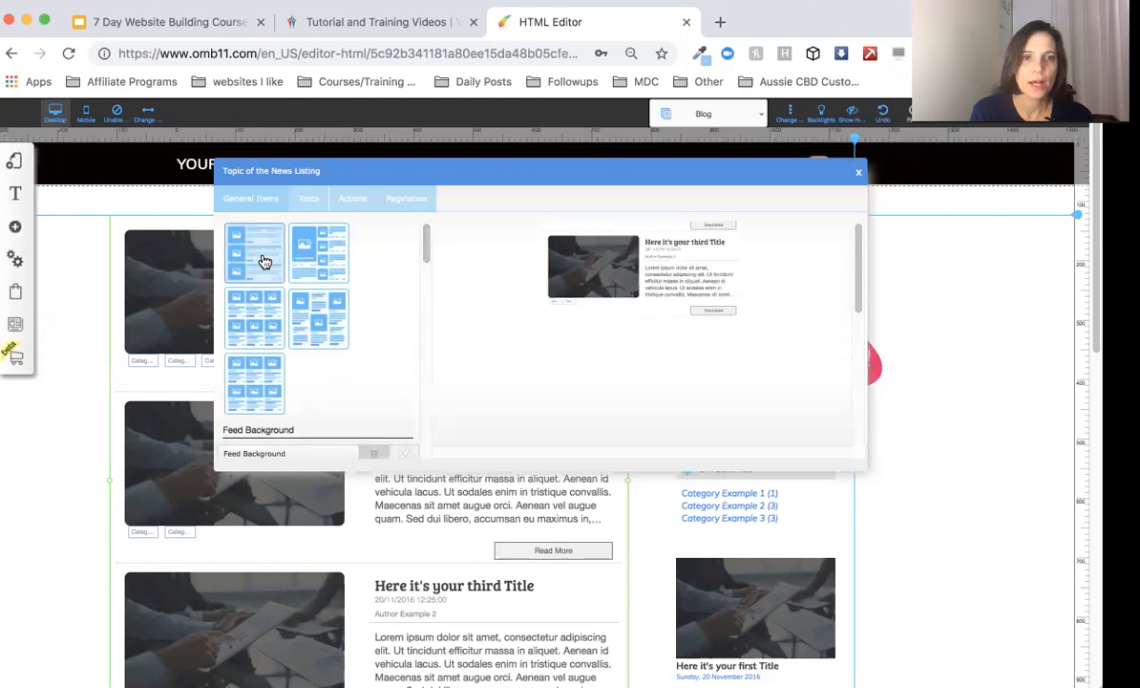
click(266, 265)
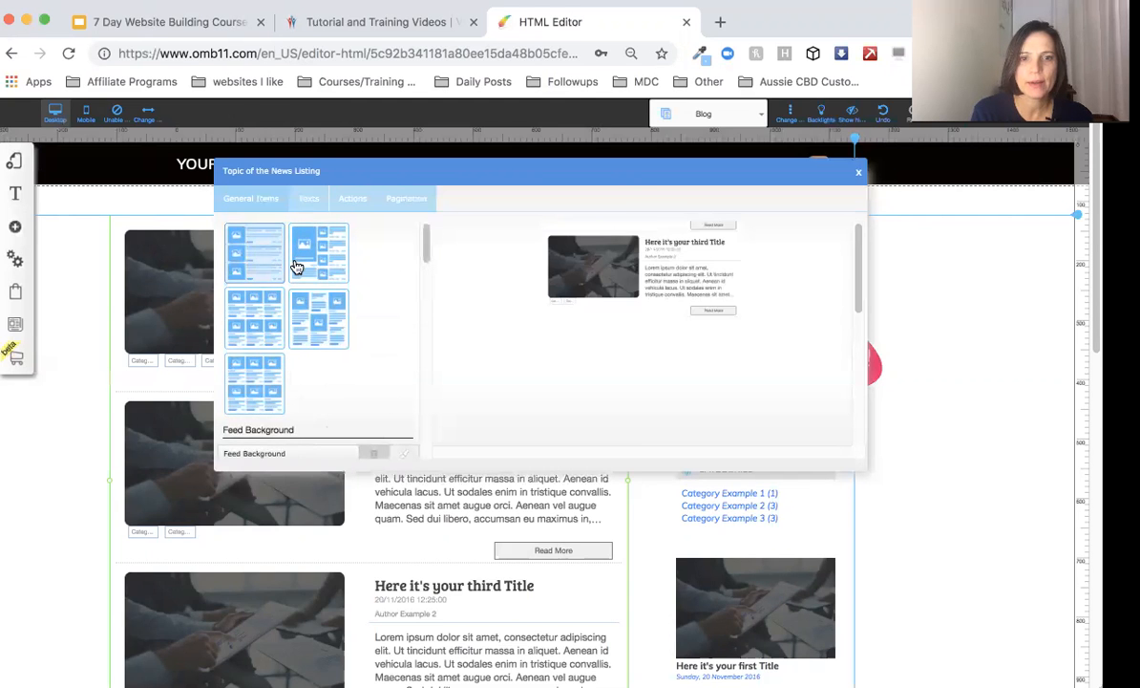
click(240, 331)
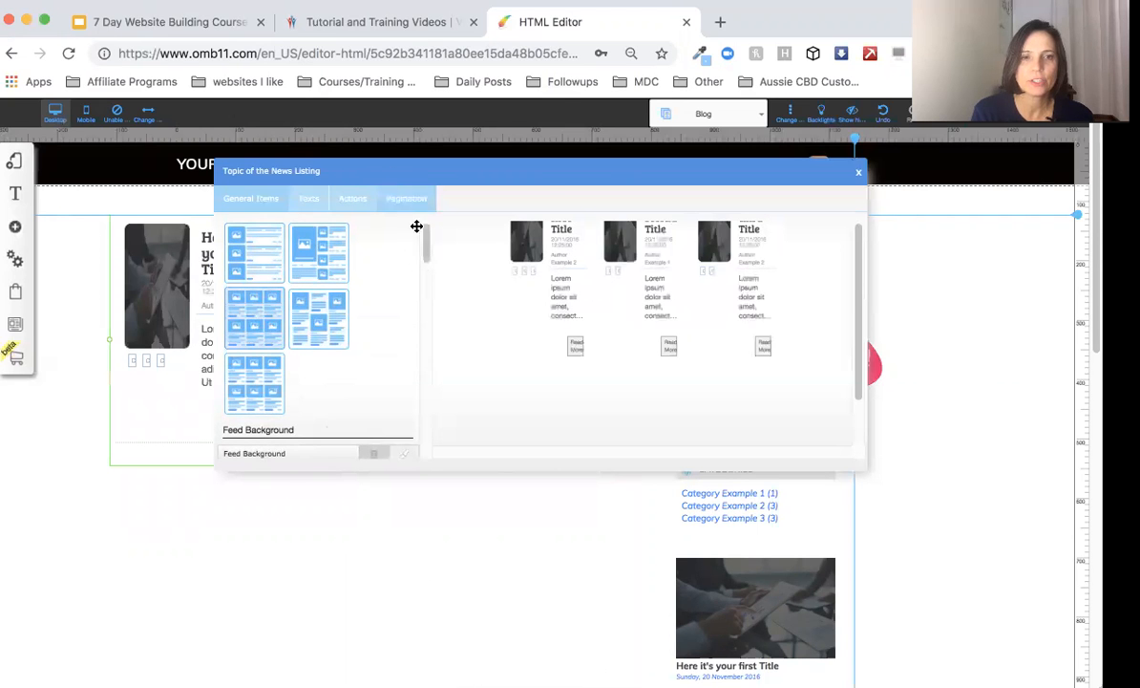
click(331, 320)
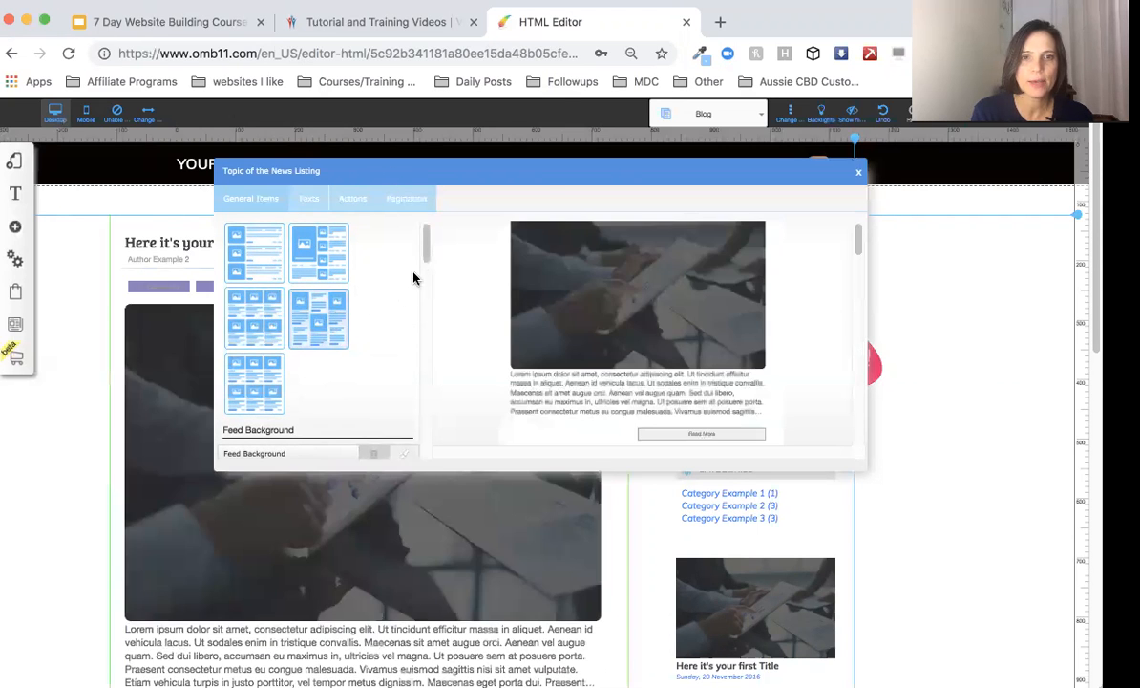
- Set the news list's feed background color to transparent
mouse_move(426, 254)
mouse_down()
mouse_move(426, 291)
mouse_move(426, 267)
mouse_up()
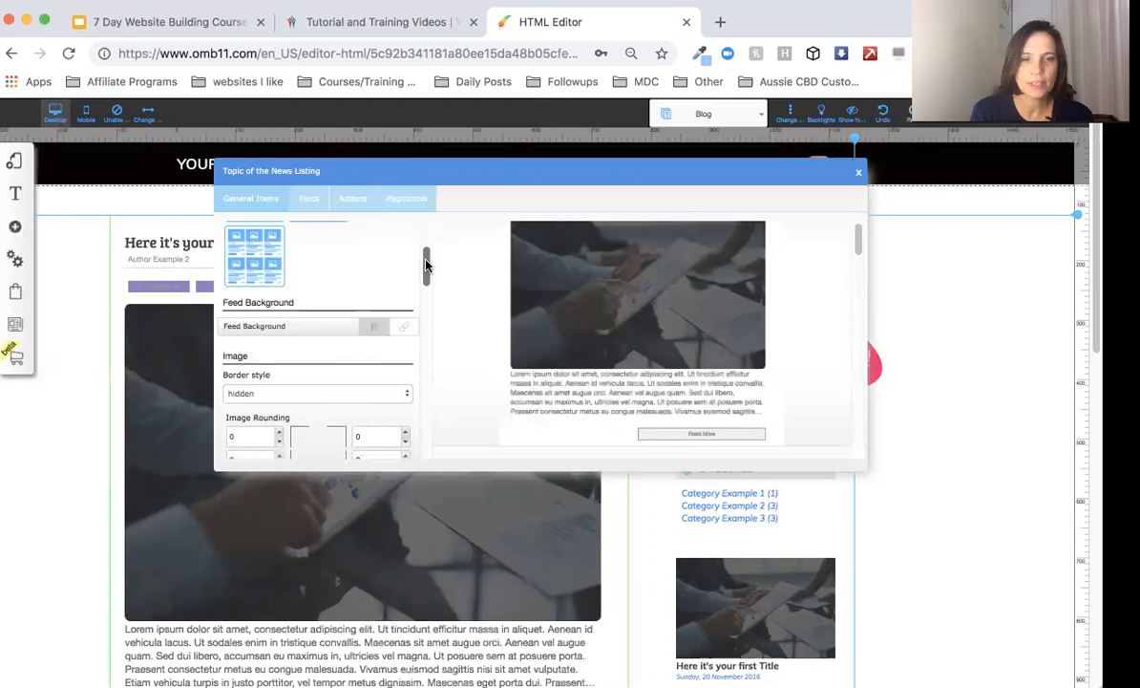
click(402, 329)
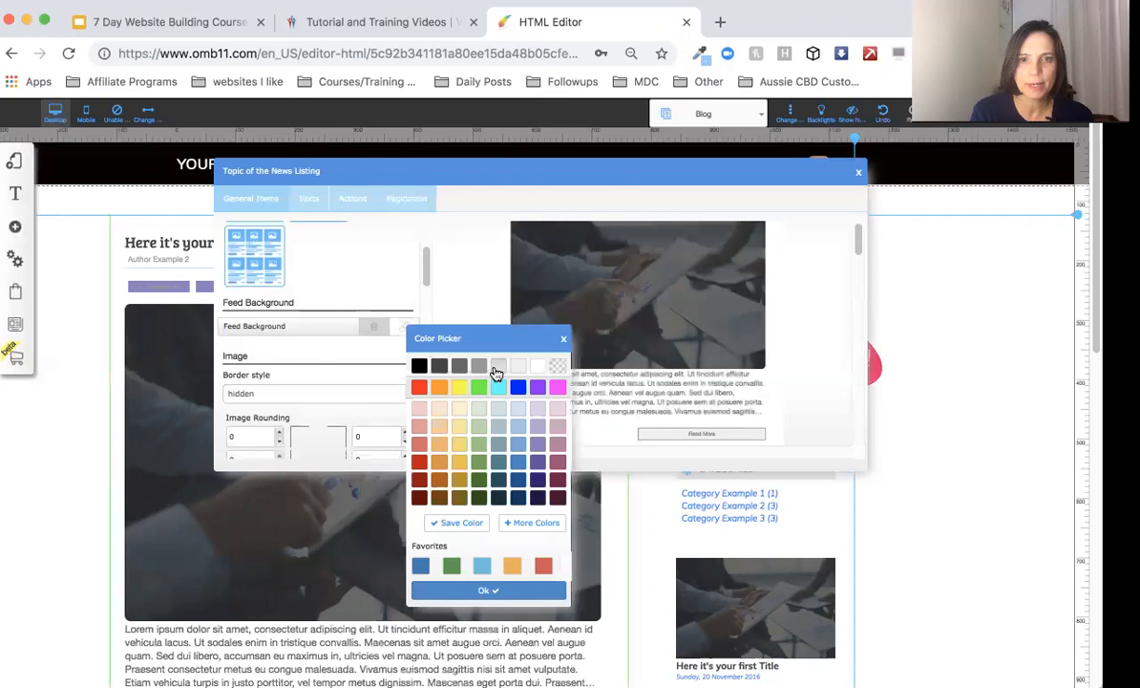
click(558, 365)
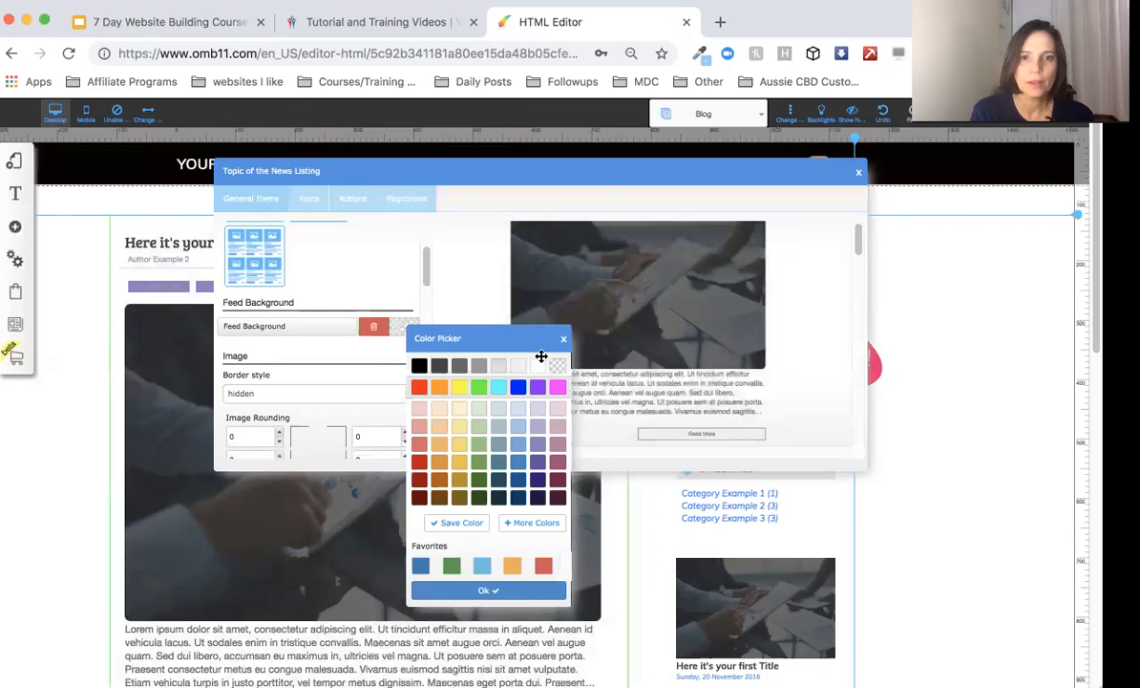
click(485, 590)
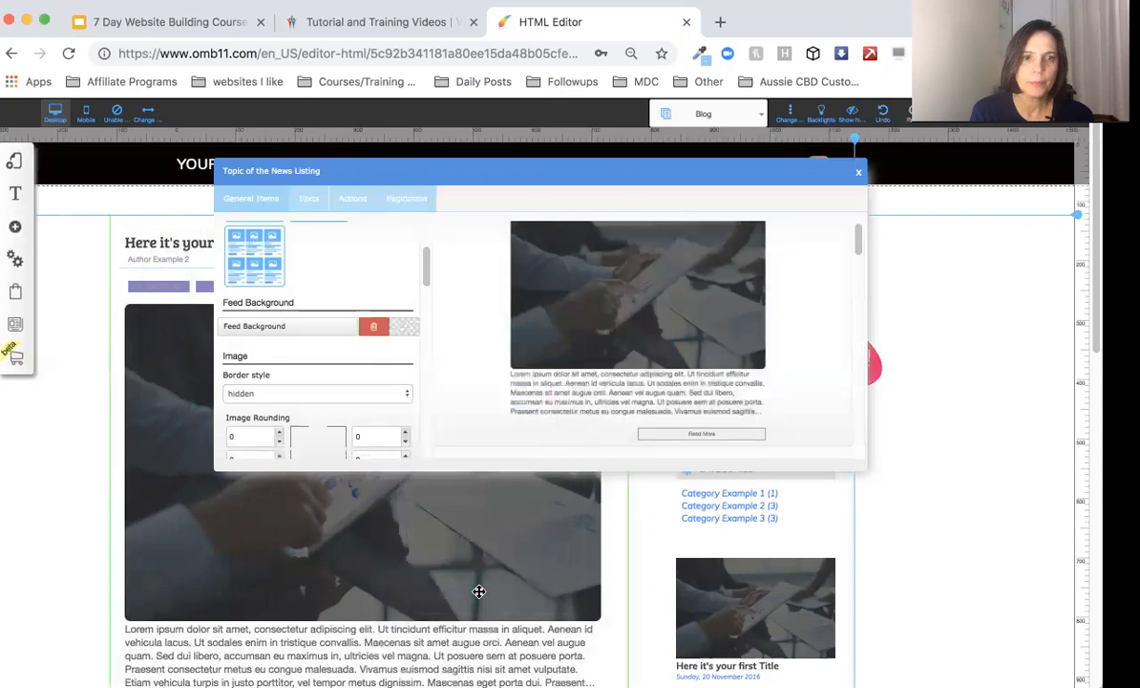
- Try the dashed and dotted border styles for the news images and return the style to hidden
scroll(372, 413, down, 3)
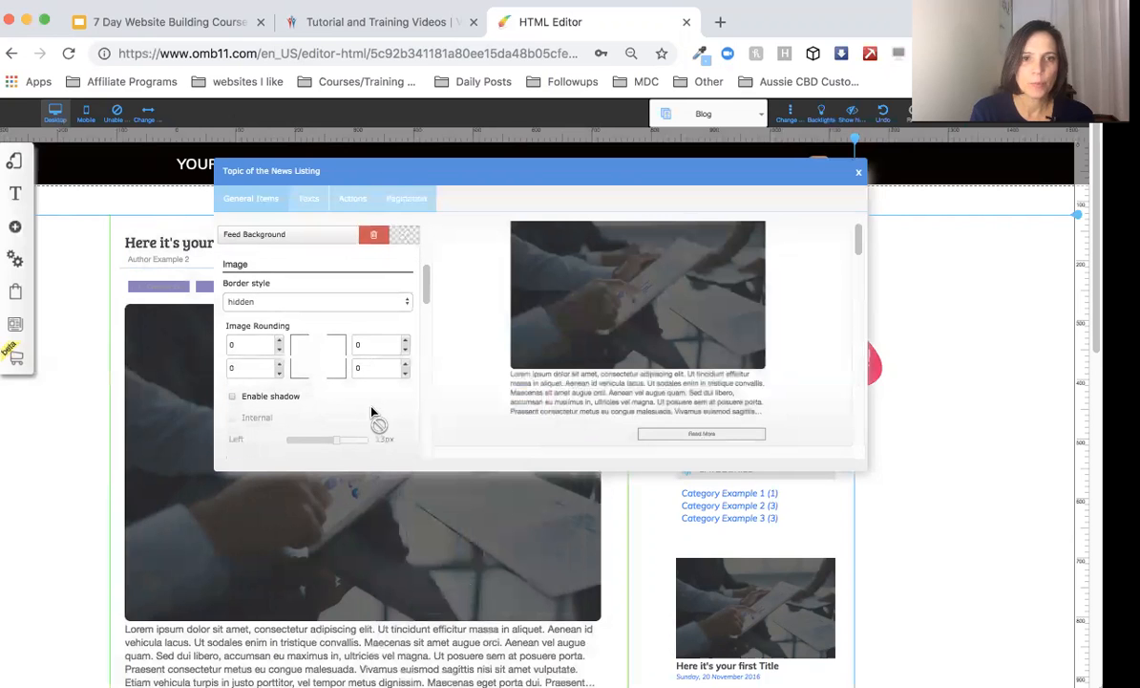
click(399, 299)
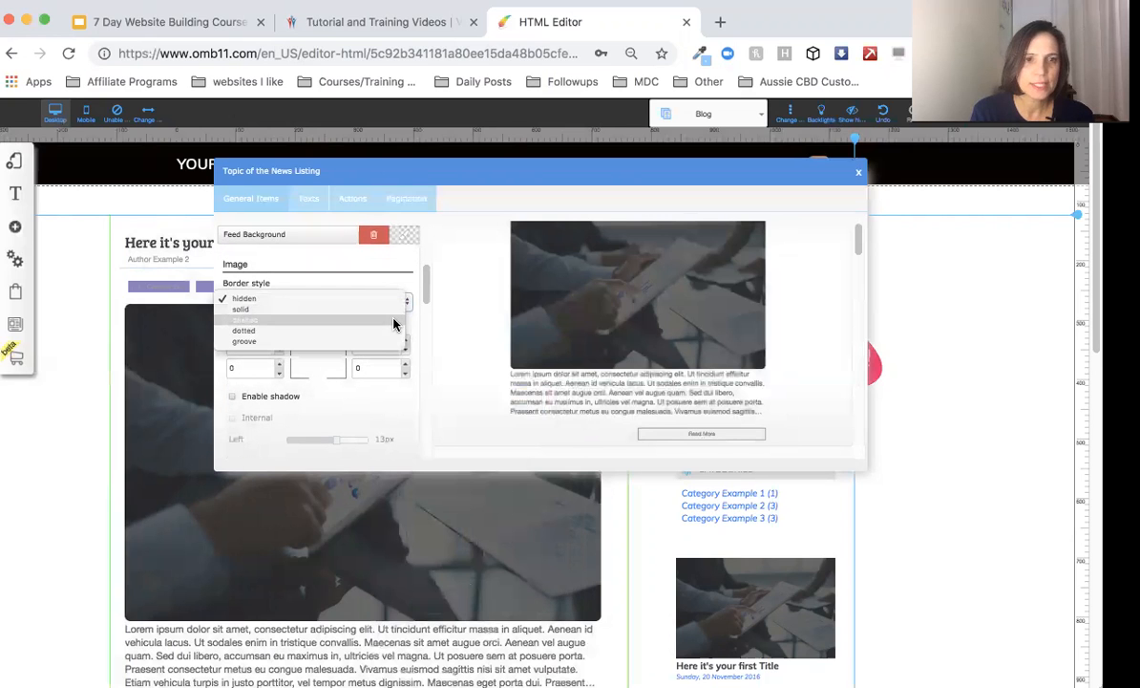
click(394, 319)
click(394, 303)
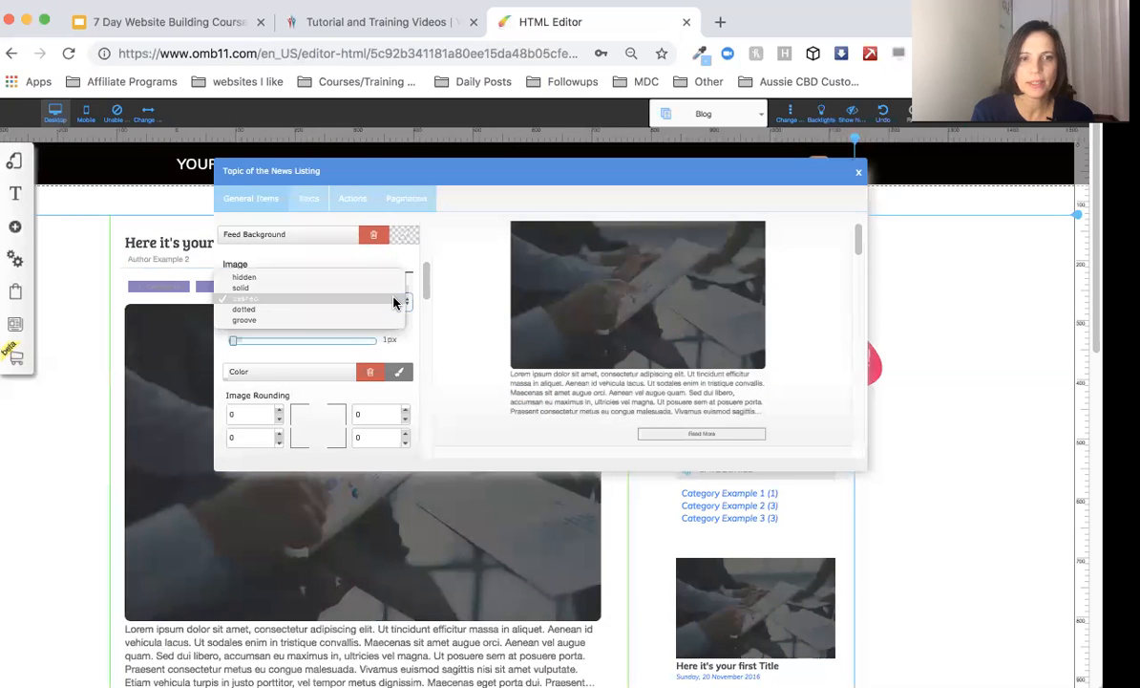
click(394, 300)
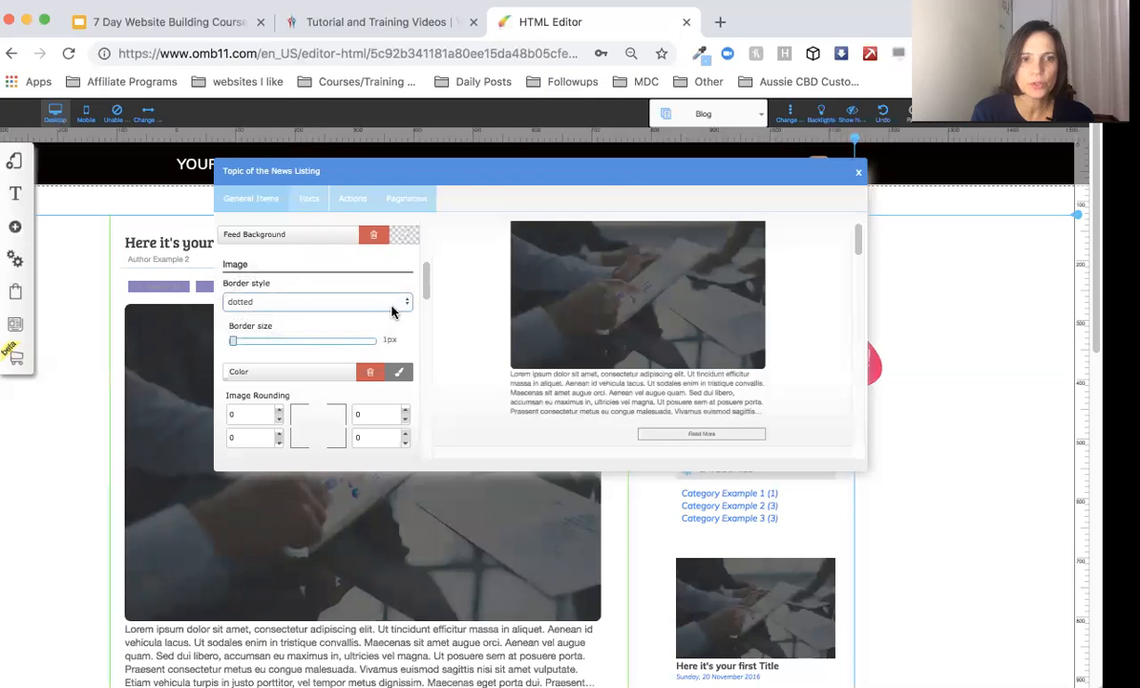
click(400, 302)
click(387, 267)
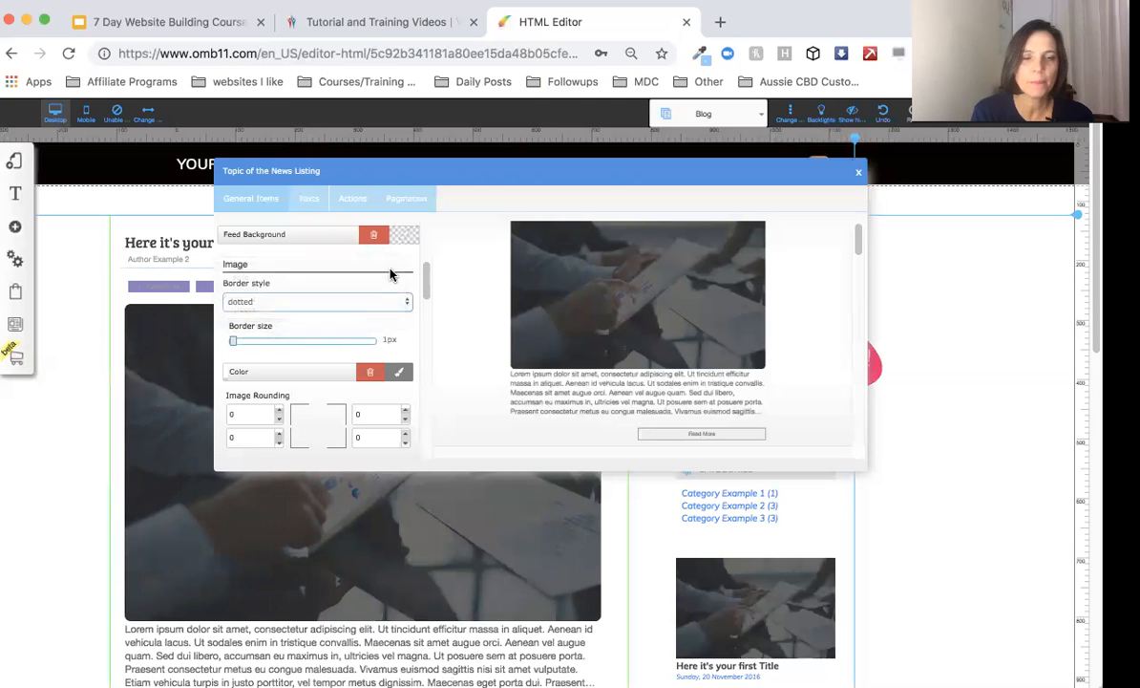
- Try a dashed border style on the title separator under the post headings and settle on hidden
scroll(414, 344, down, 1)
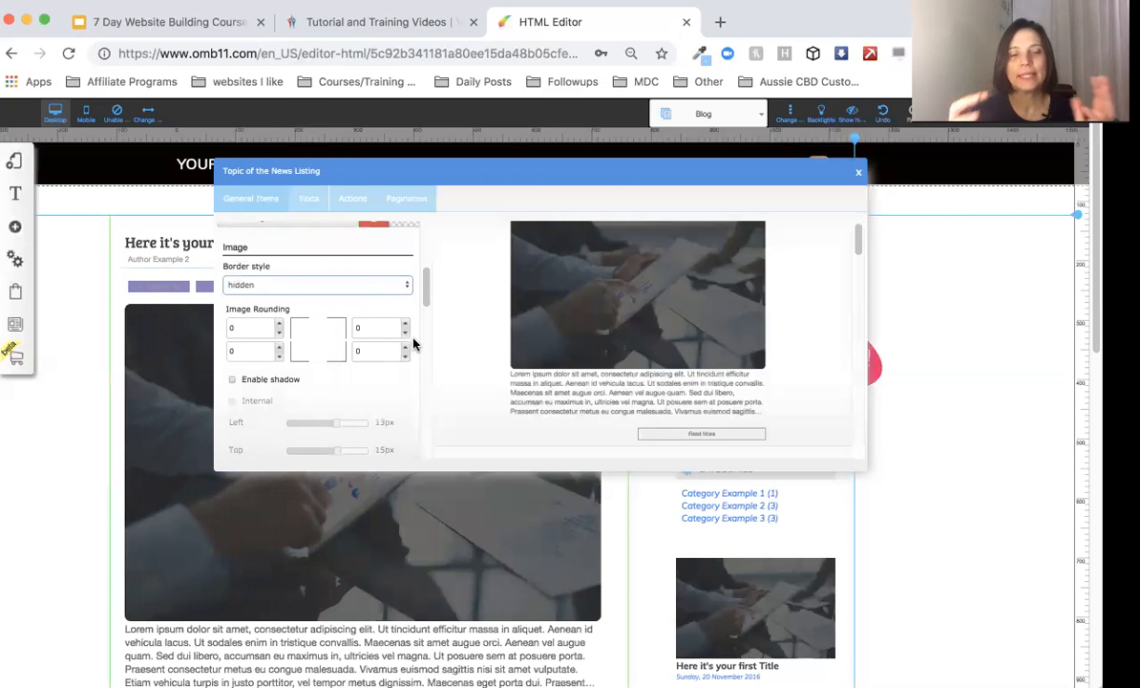
scroll(377, 382, down, 8)
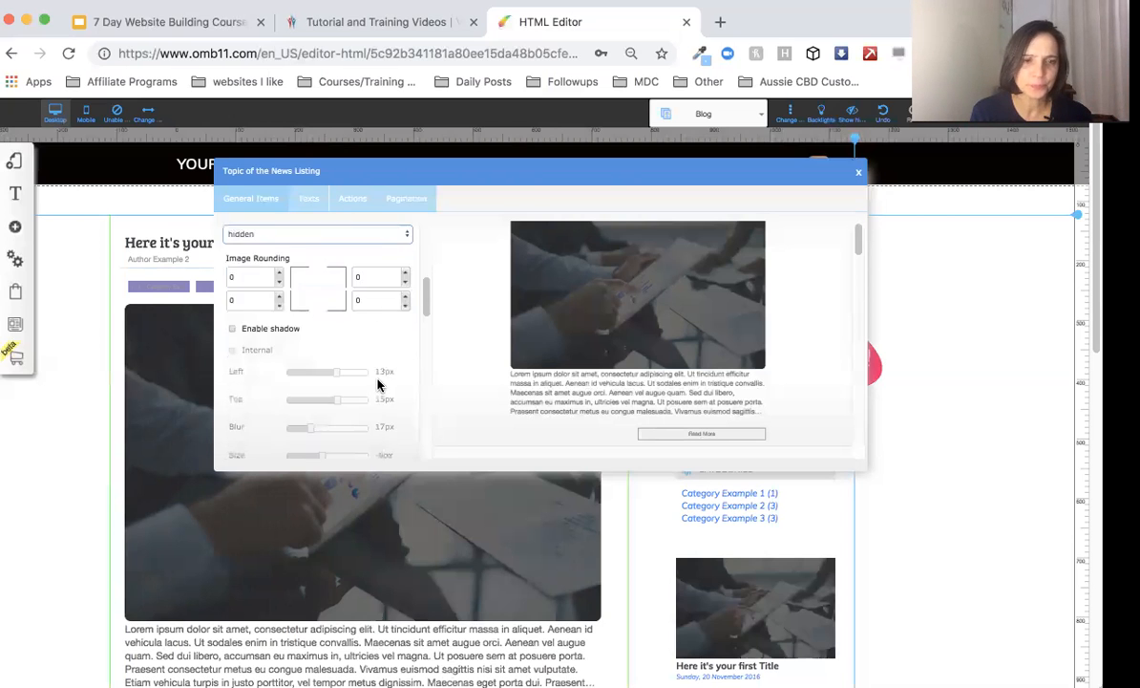
scroll(377, 382, down, 3)
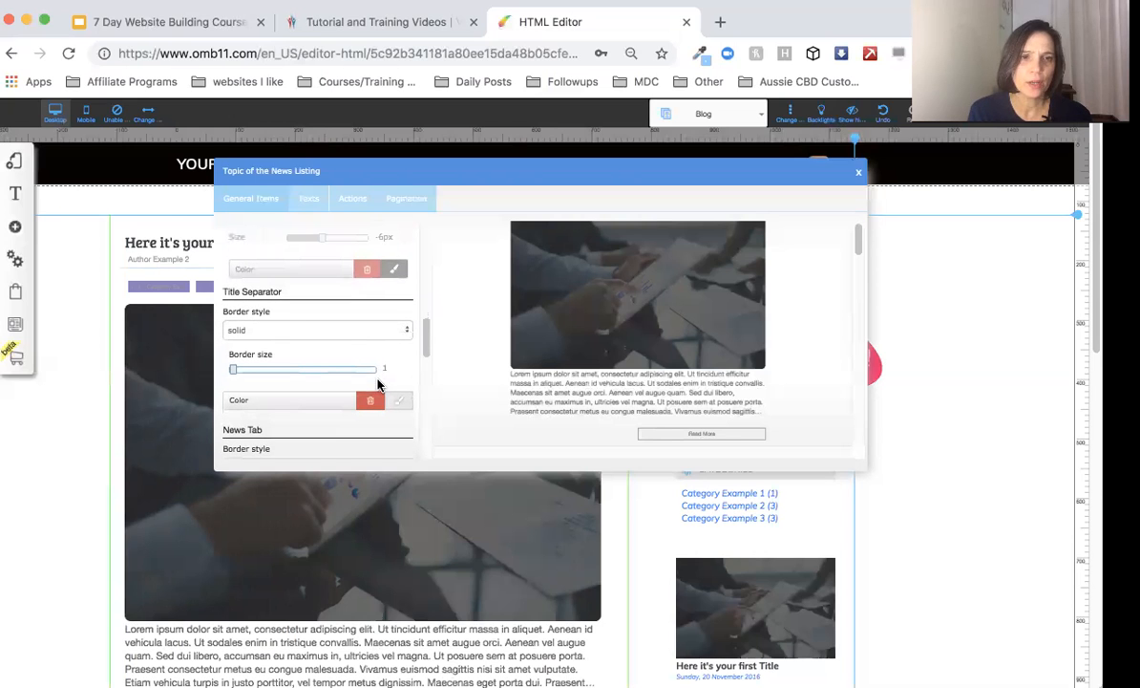
click(401, 330)
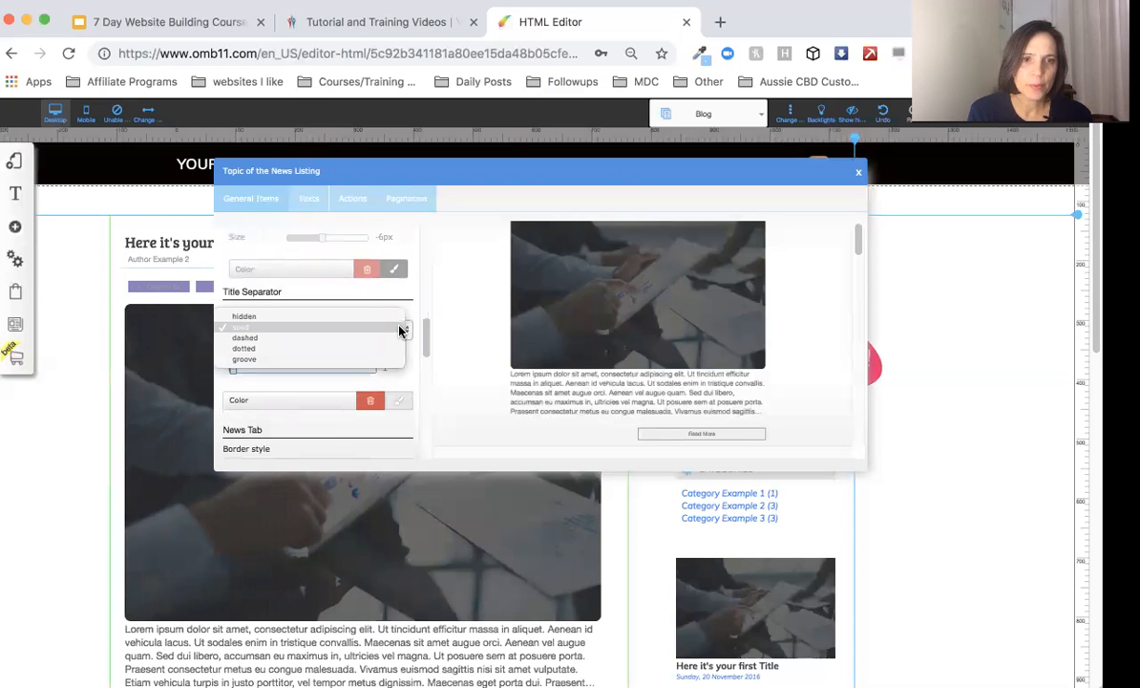
click(396, 339)
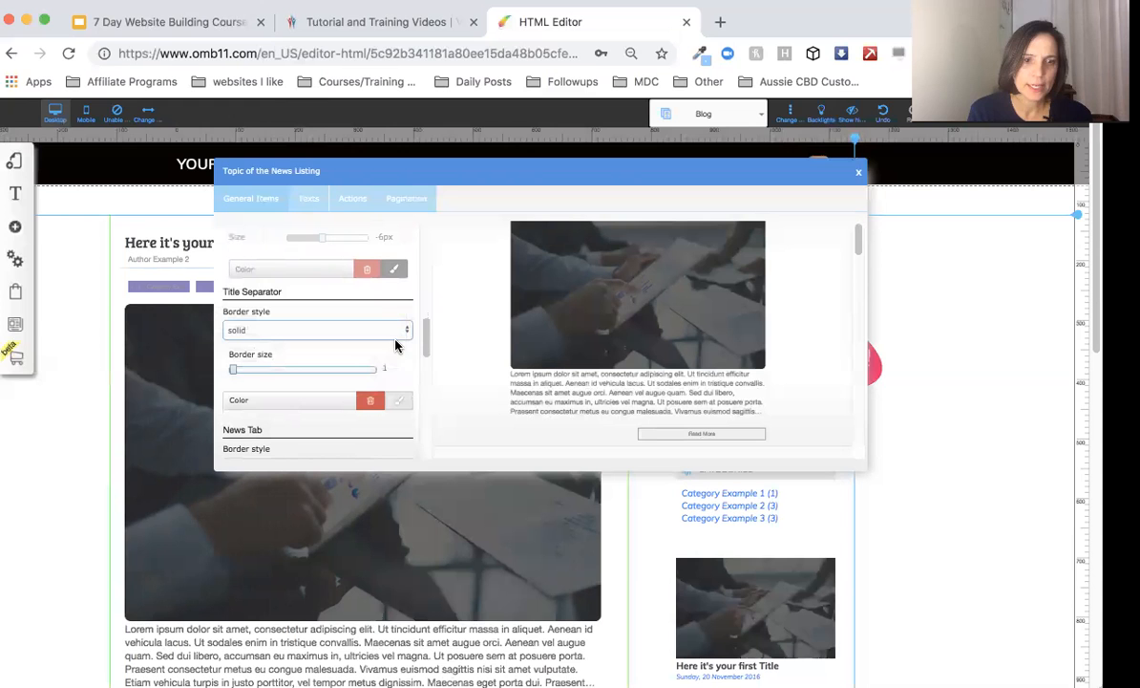
drag(554, 184, 555, 346)
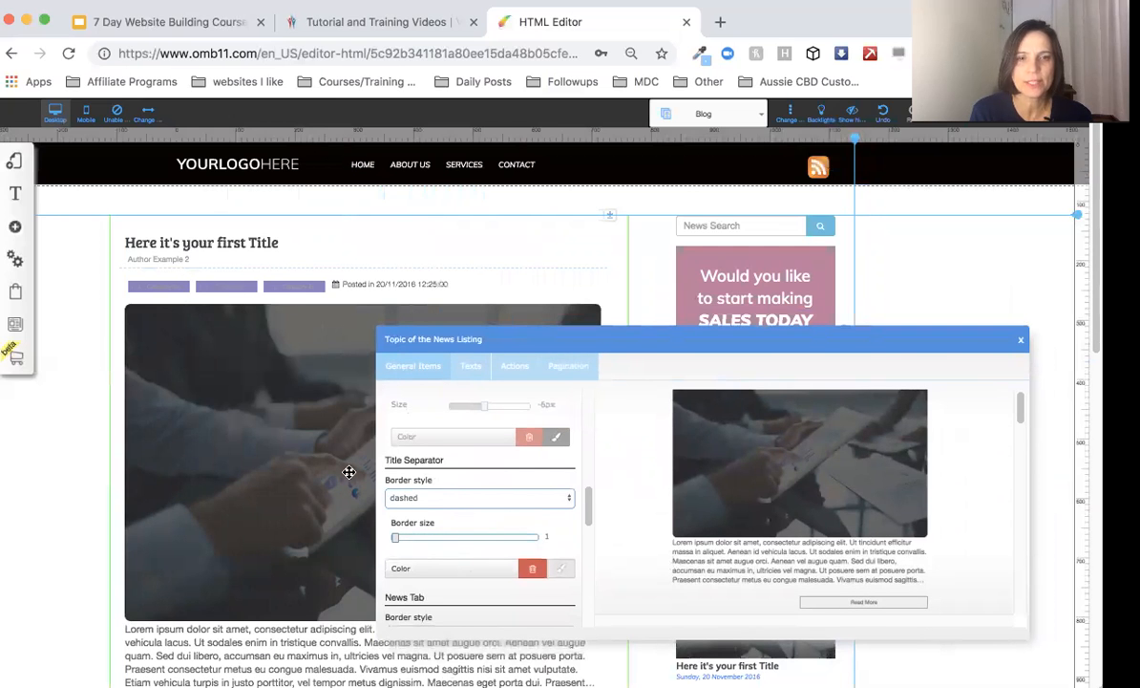
click(497, 497)
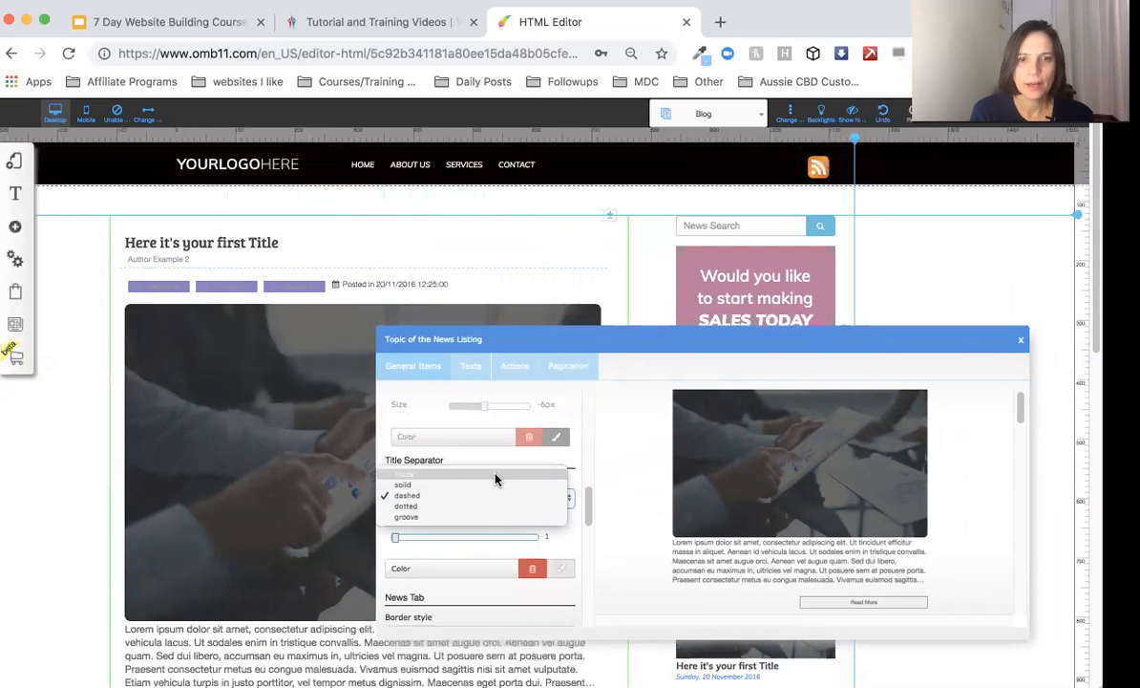
click(494, 480)
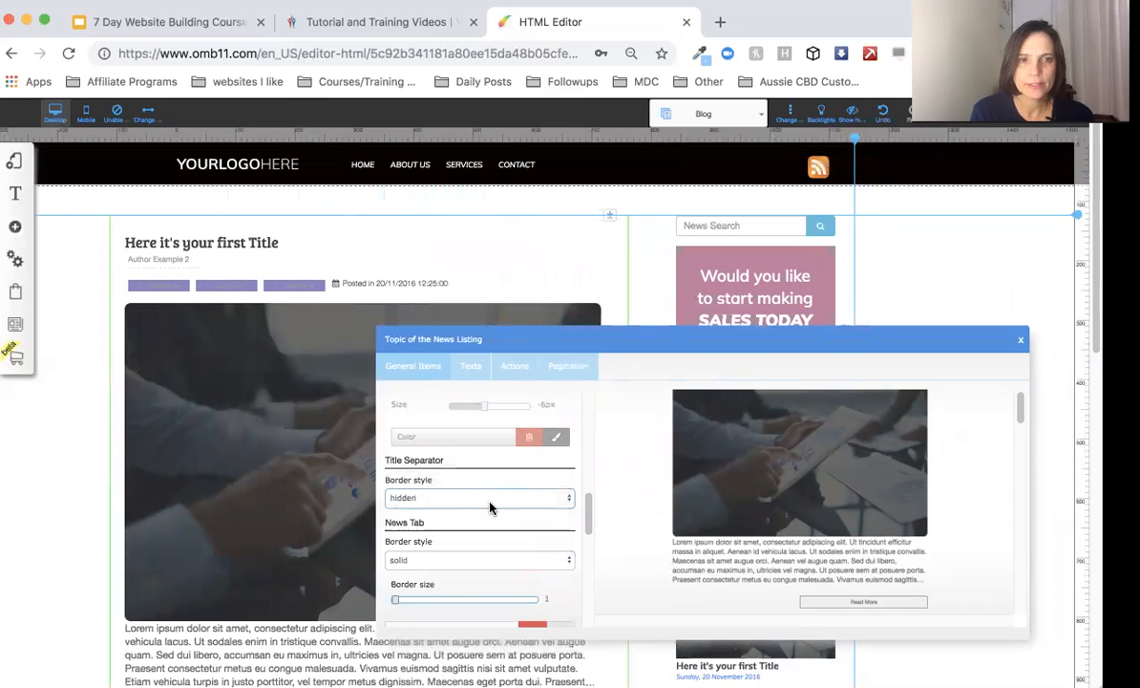
- Set the News Tab border style to dashed and reposition the theme dialog over the page
scroll(490, 507, down, 3)
click(490, 495)
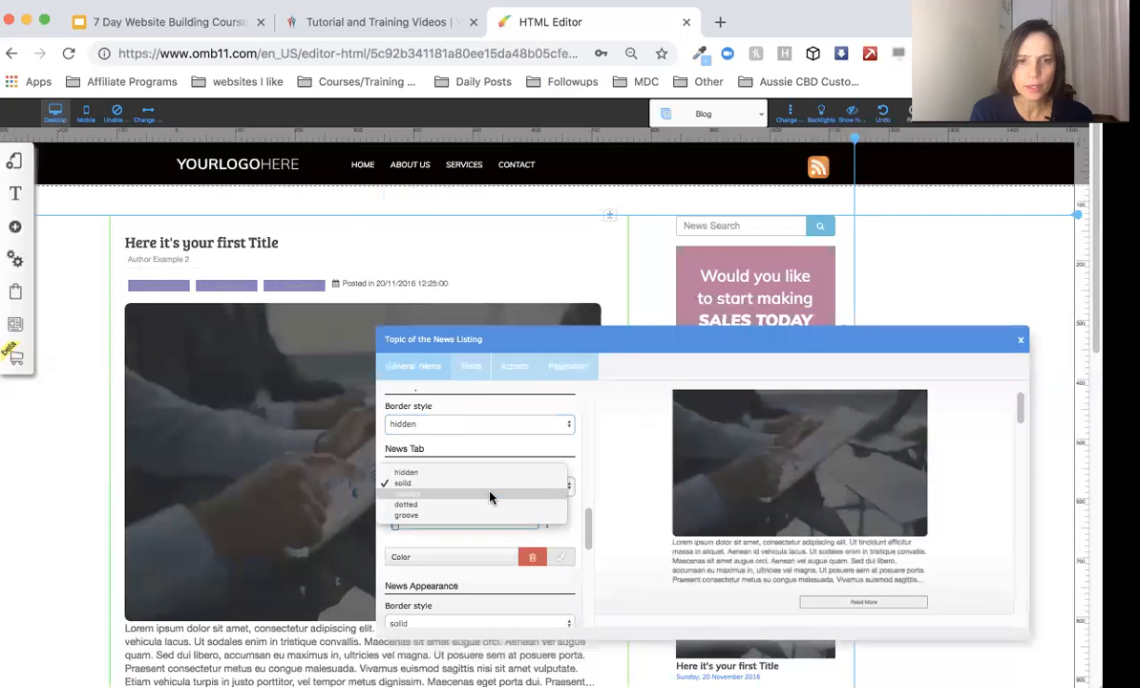
click(488, 494)
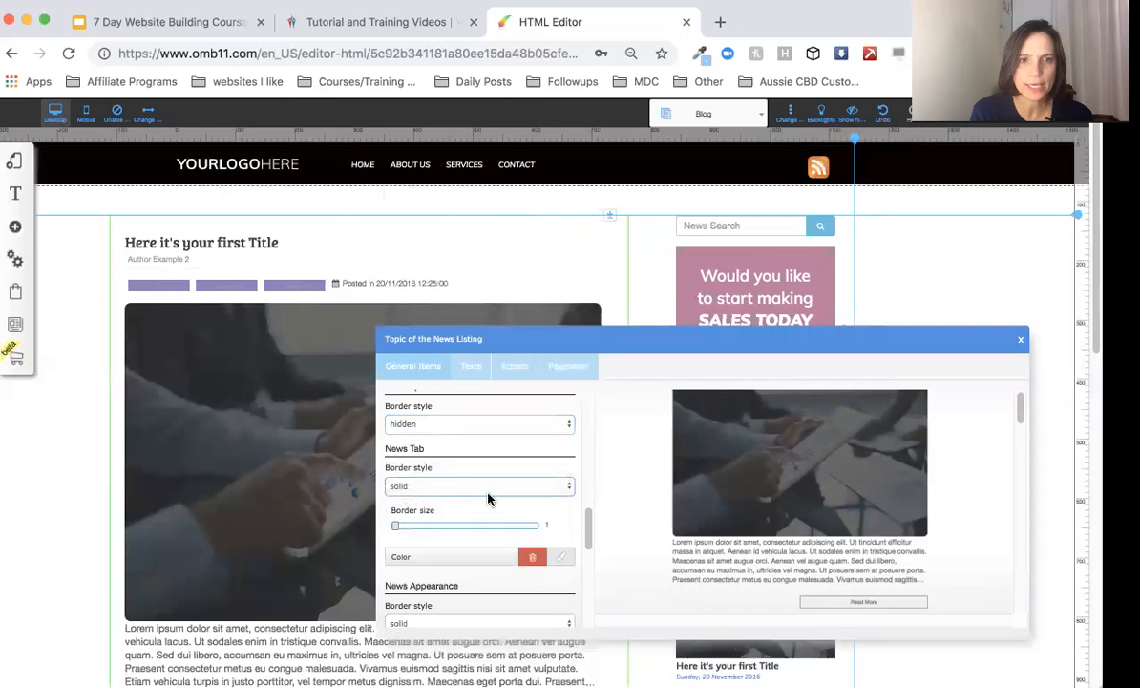
drag(533, 340, 507, 256)
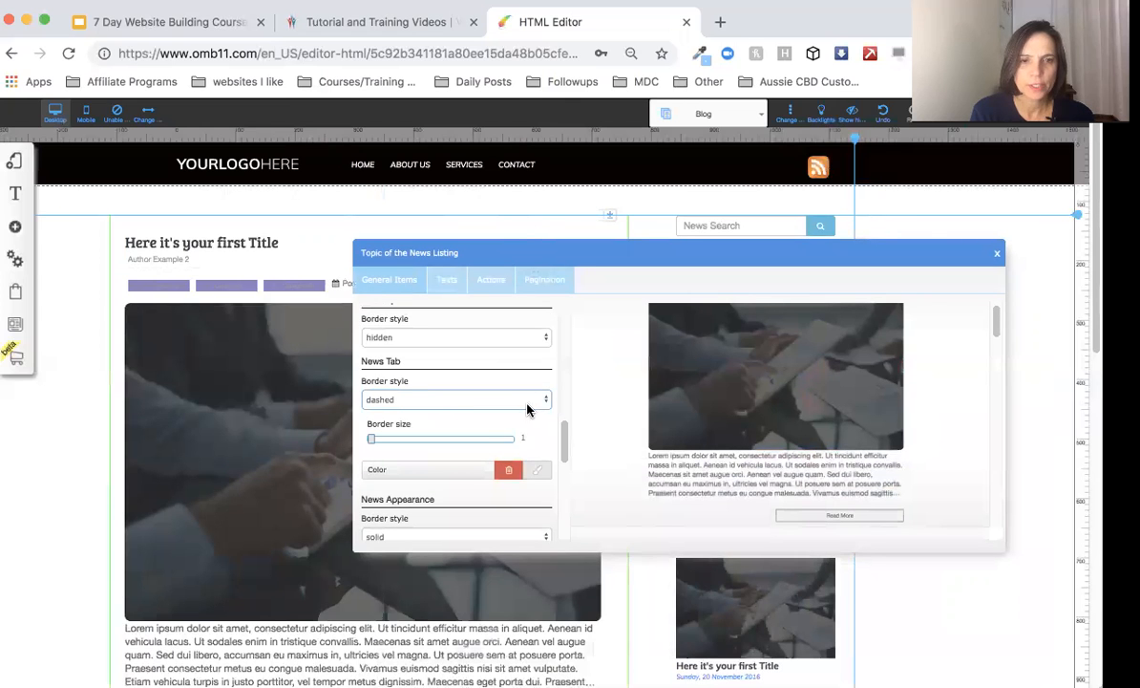
- Under News Appearance, set the rounding to 4 for the lower-left corner and 3 for the other corners, and enable the shadow
scroll(485, 449, down, 2)
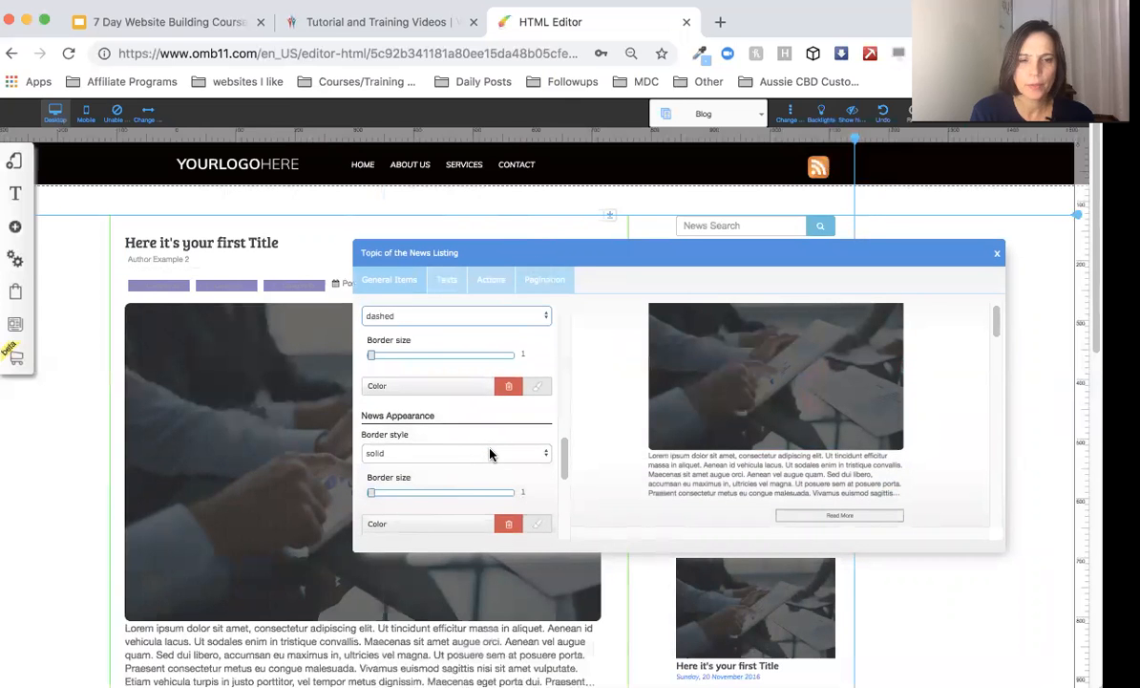
click(490, 454)
click(489, 451)
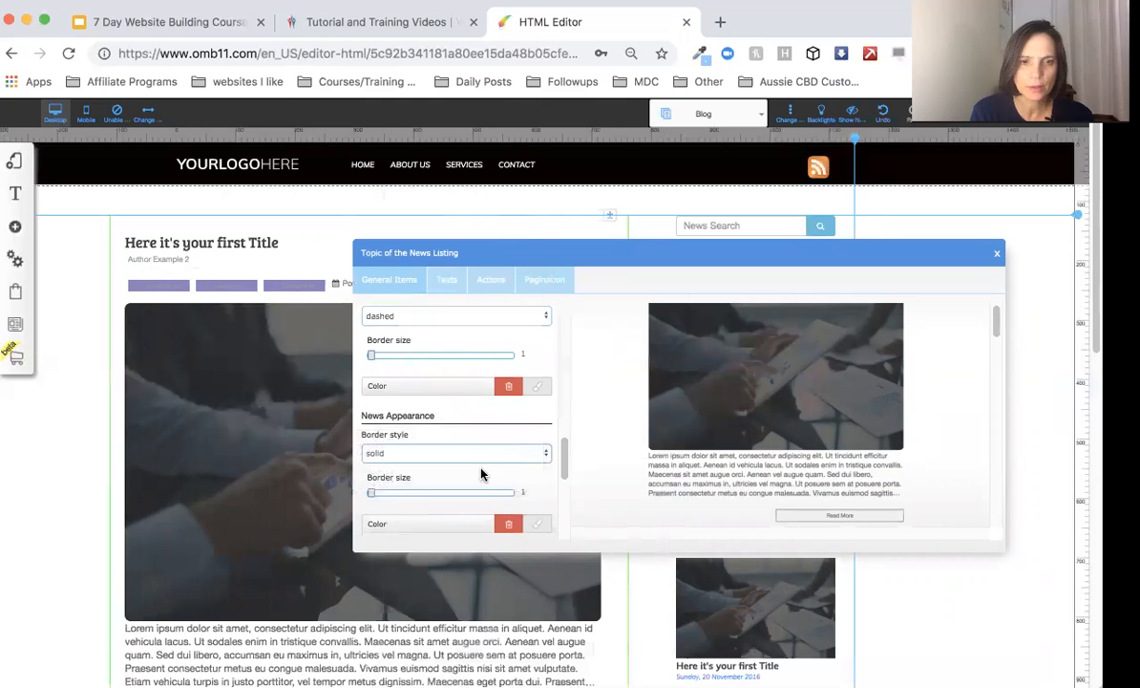
scroll(471, 497, down, 3)
scroll(471, 496, down, 1)
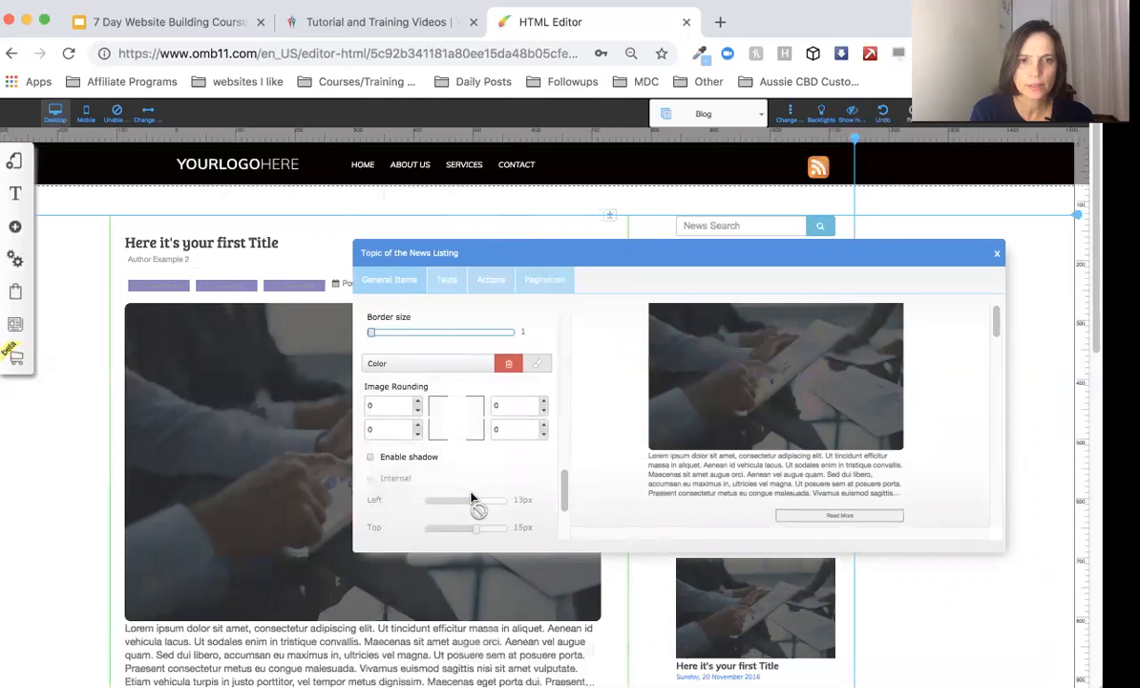
click(418, 426)
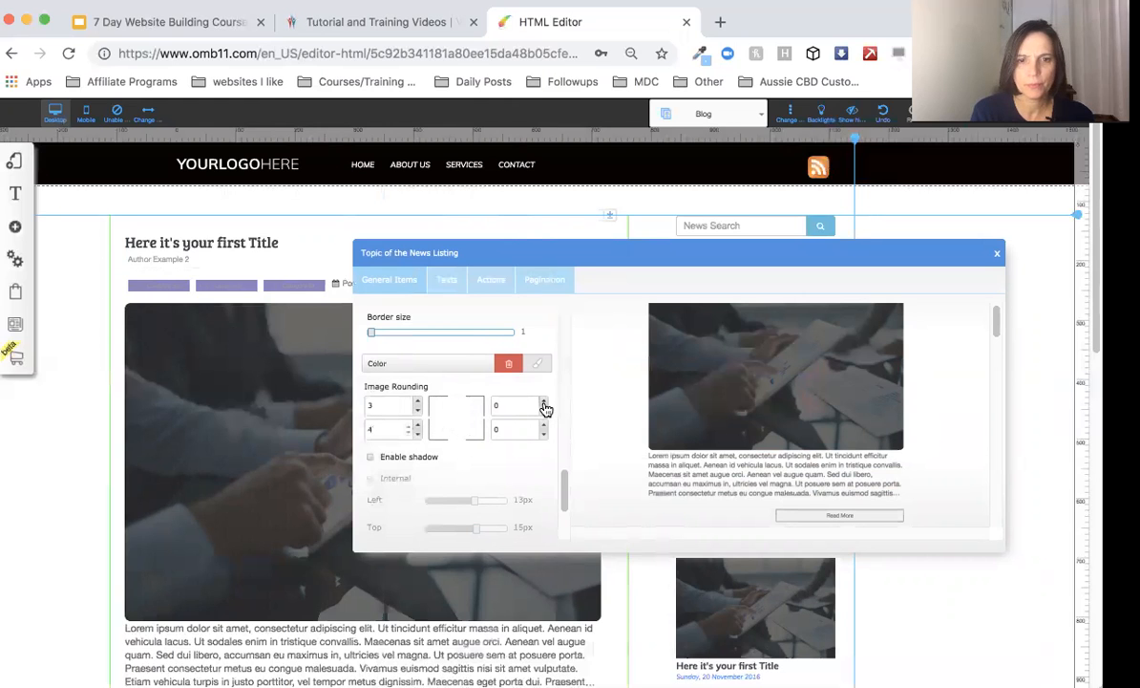
click(541, 402)
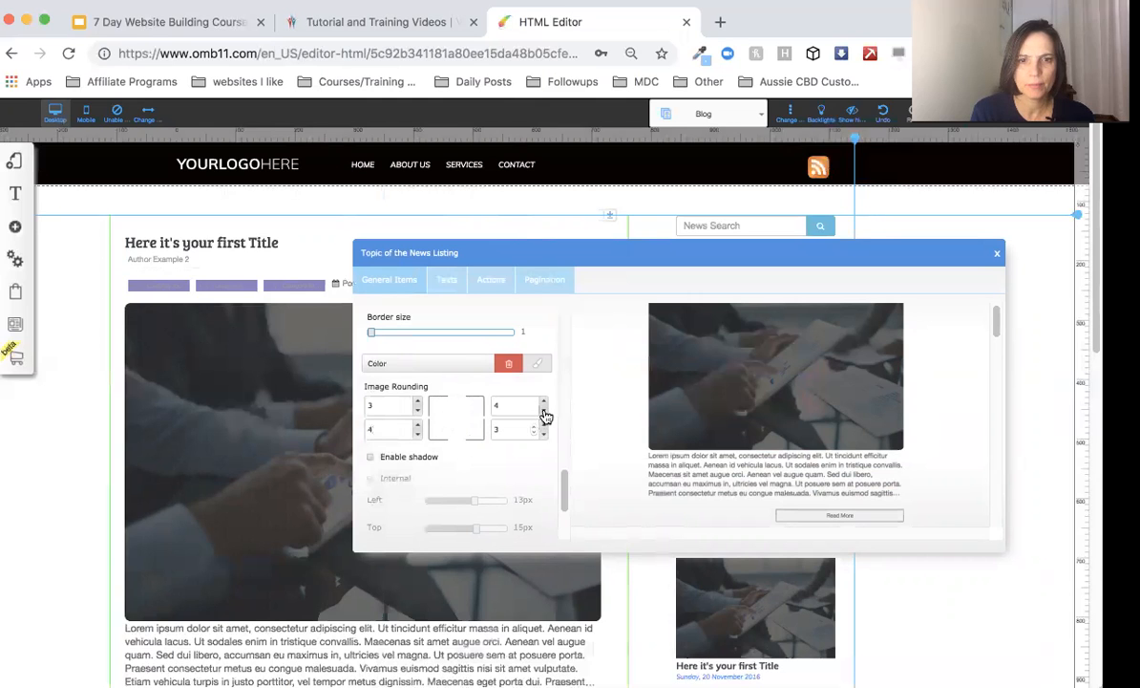
click(371, 458)
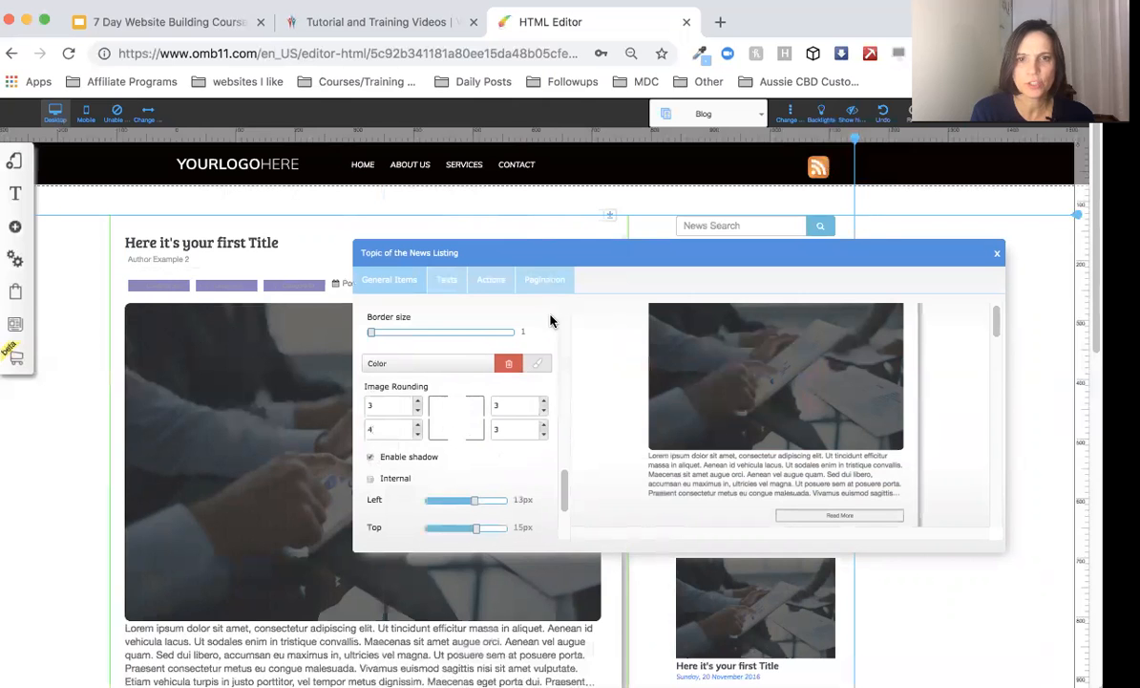
- Move the theme dialog higher over the page and set the news spacing to 5px
drag(571, 244, 718, 484)
drag(622, 482, 655, 206)
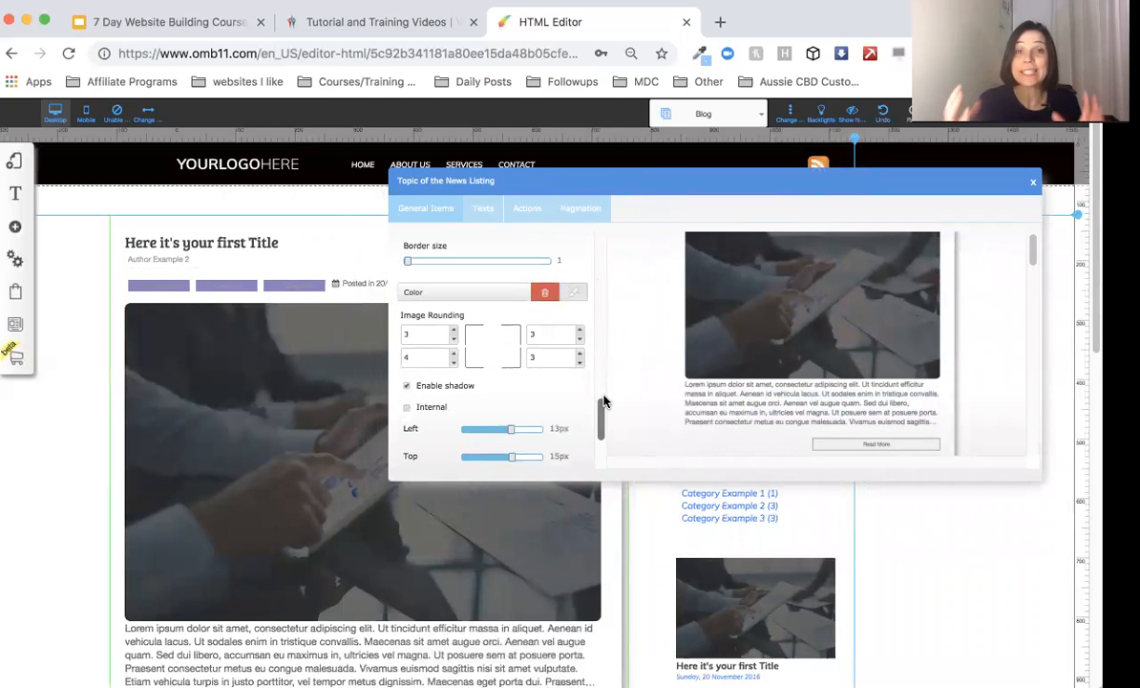
drag(599, 425, 600, 463)
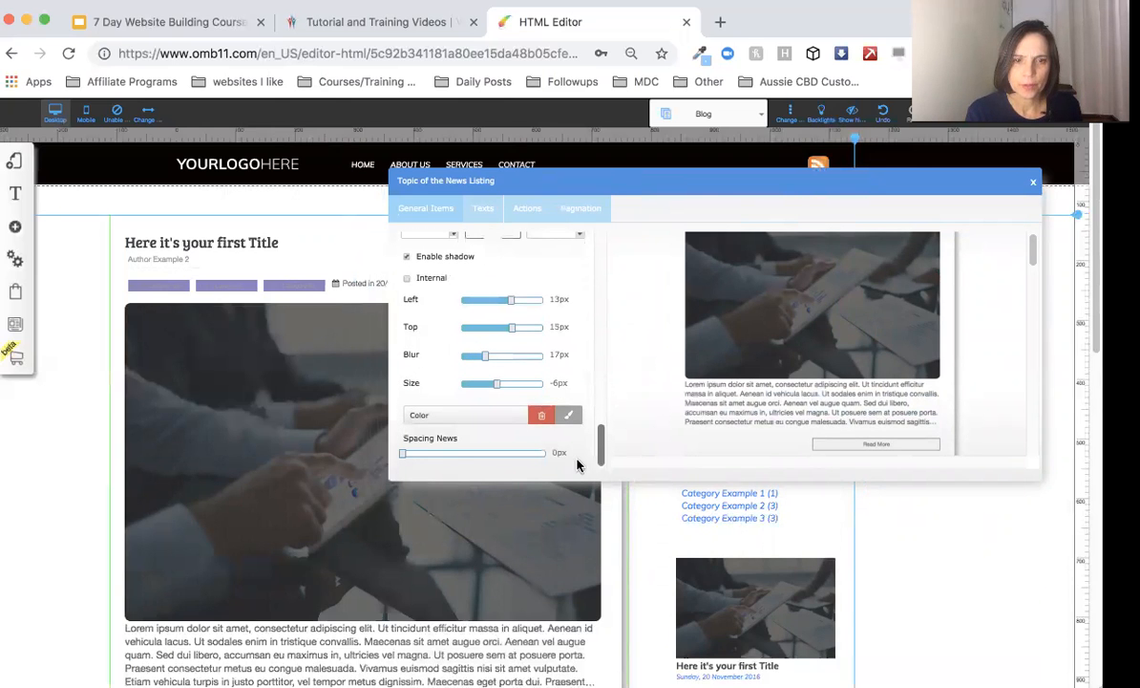
mouse_move(402, 454)
mouse_down()
mouse_move(422, 456)
mouse_move(411, 458)
mouse_up()
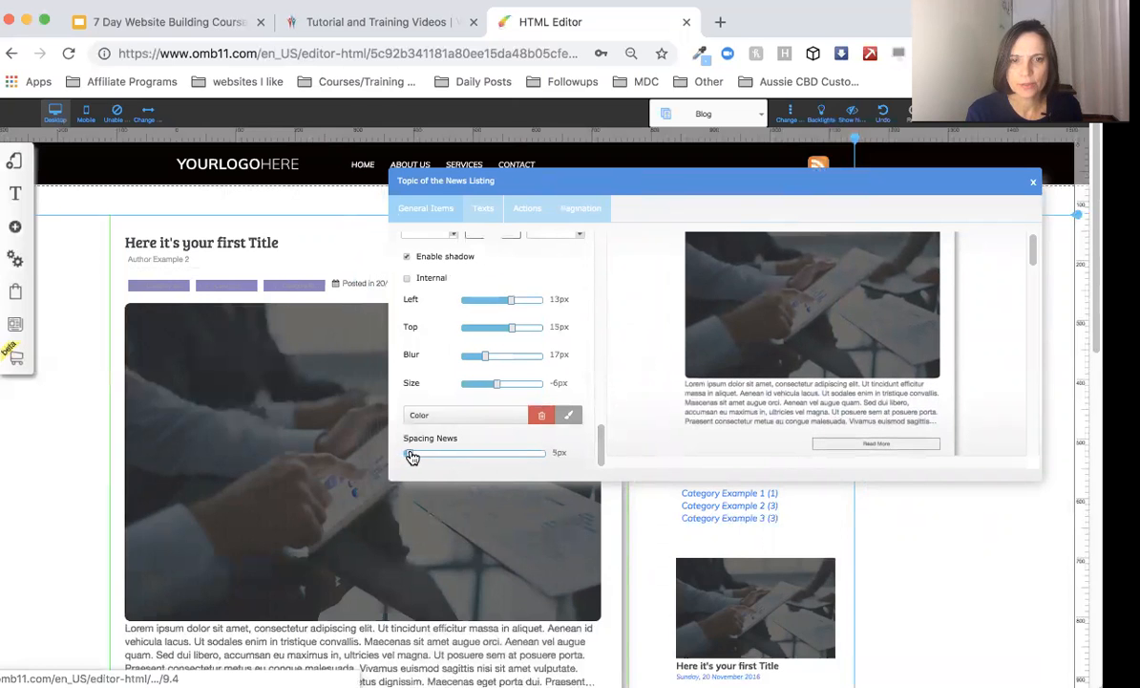
- In the listing's text settings, set the title's space from the top to 2px
scroll(475, 419, up, 5)
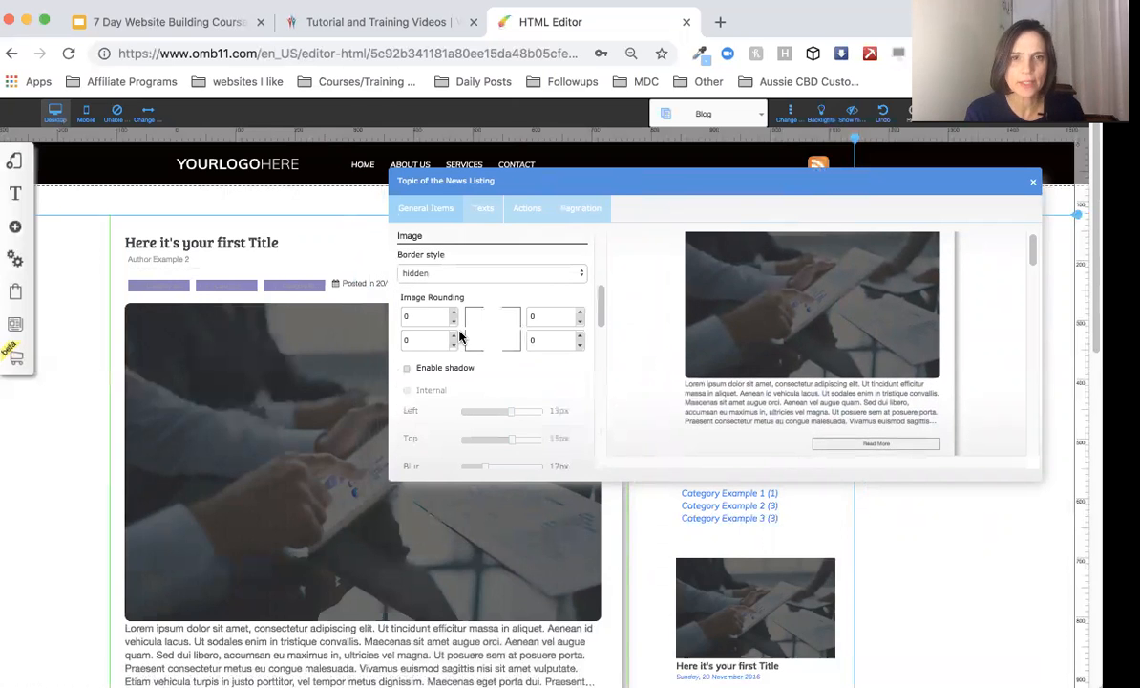
scroll(460, 374, up, 4)
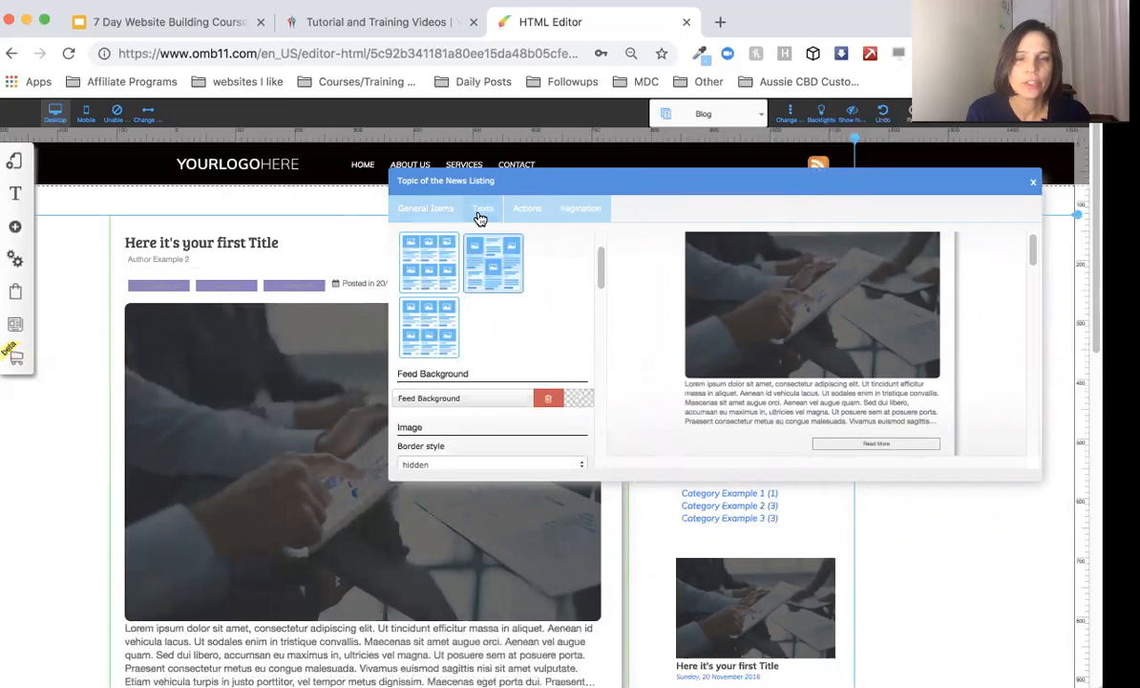
click(480, 219)
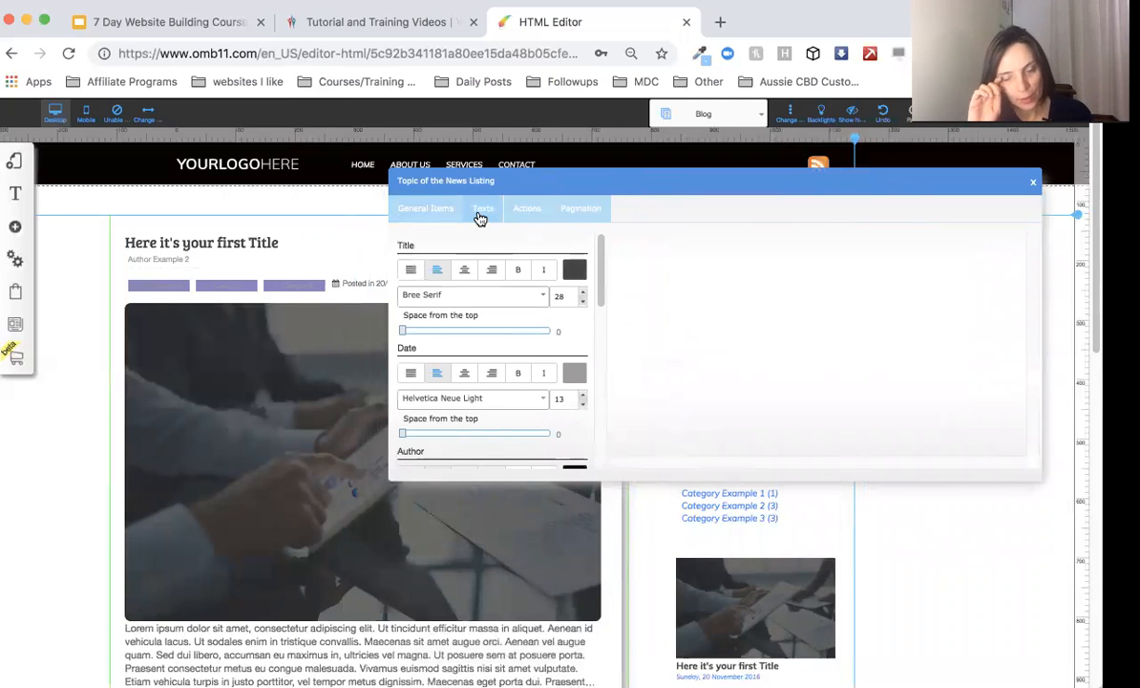
drag(402, 332, 416, 331)
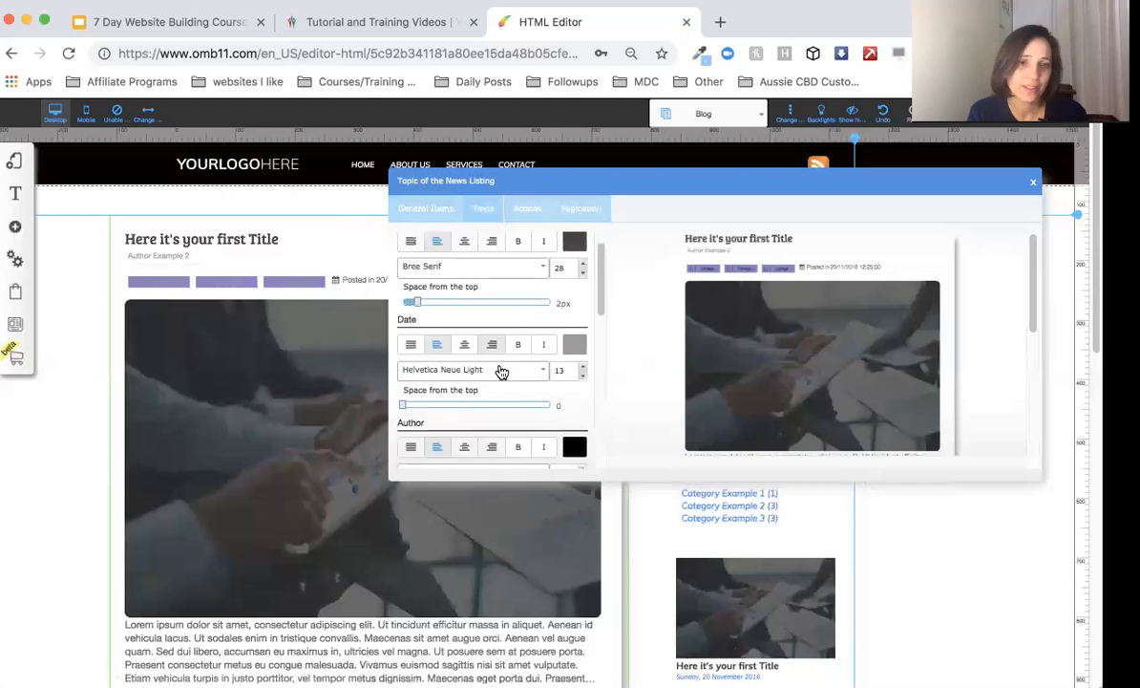
- Set the button text's space from the top to 2px
scroll(502, 369, down, 5)
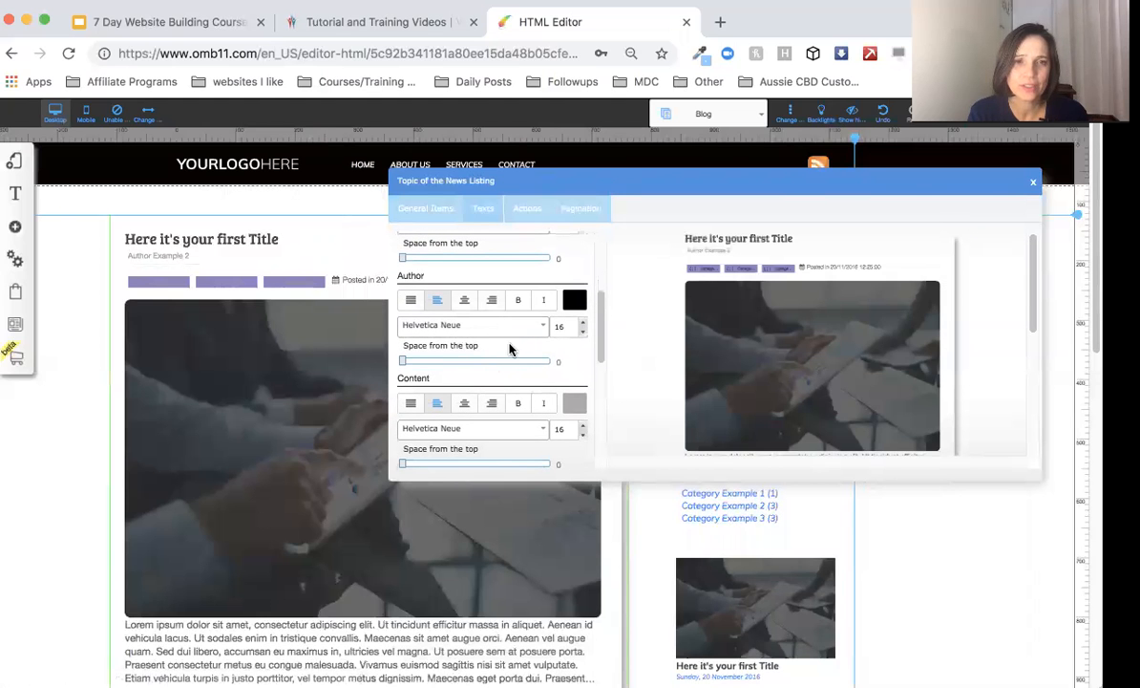
scroll(467, 388, down, 3)
scroll(467, 389, down, 3)
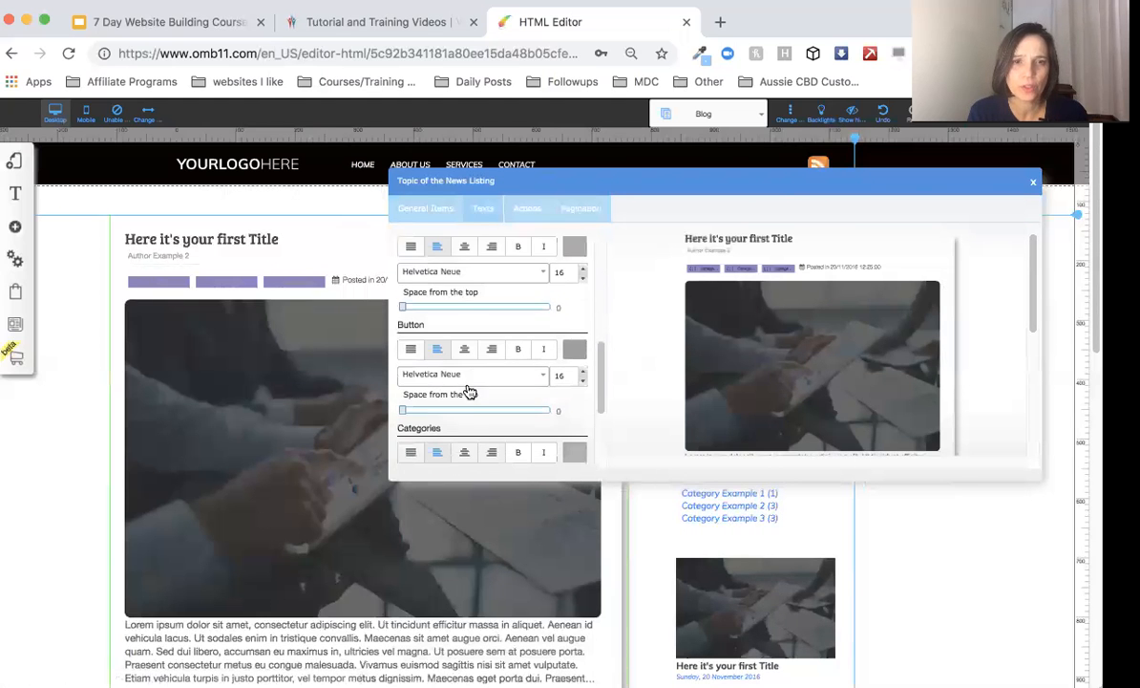
drag(401, 334, 416, 336)
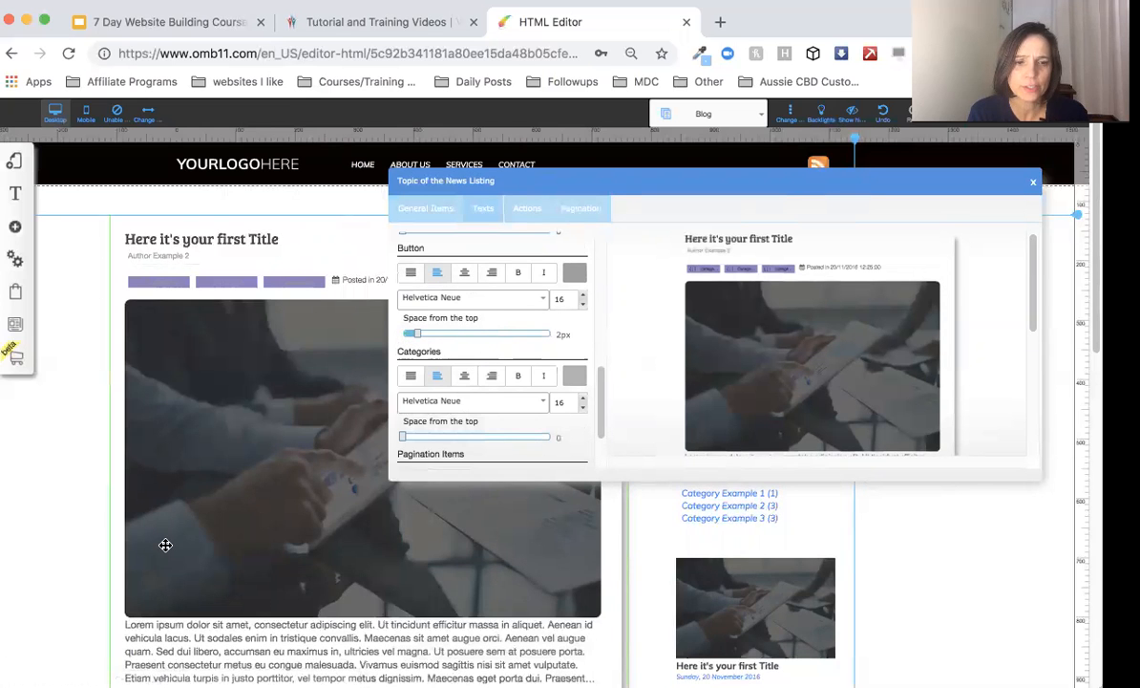
- Change the category labels' text color to the red from the favorite colors
scroll(166, 543, down, 3)
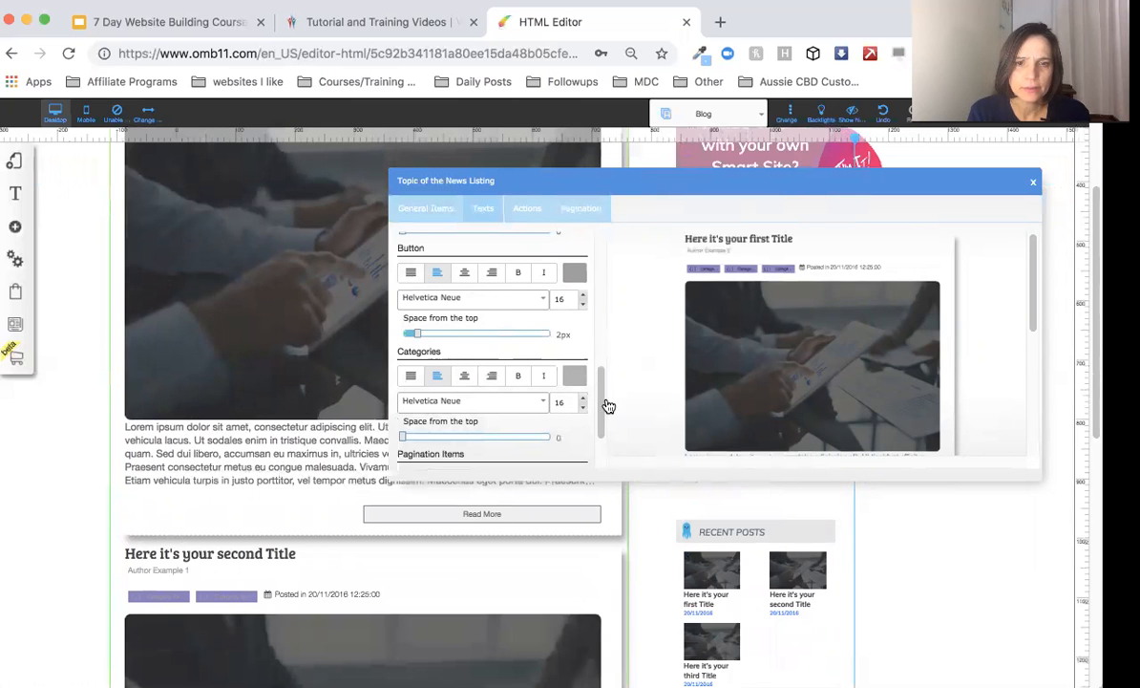
click(575, 378)
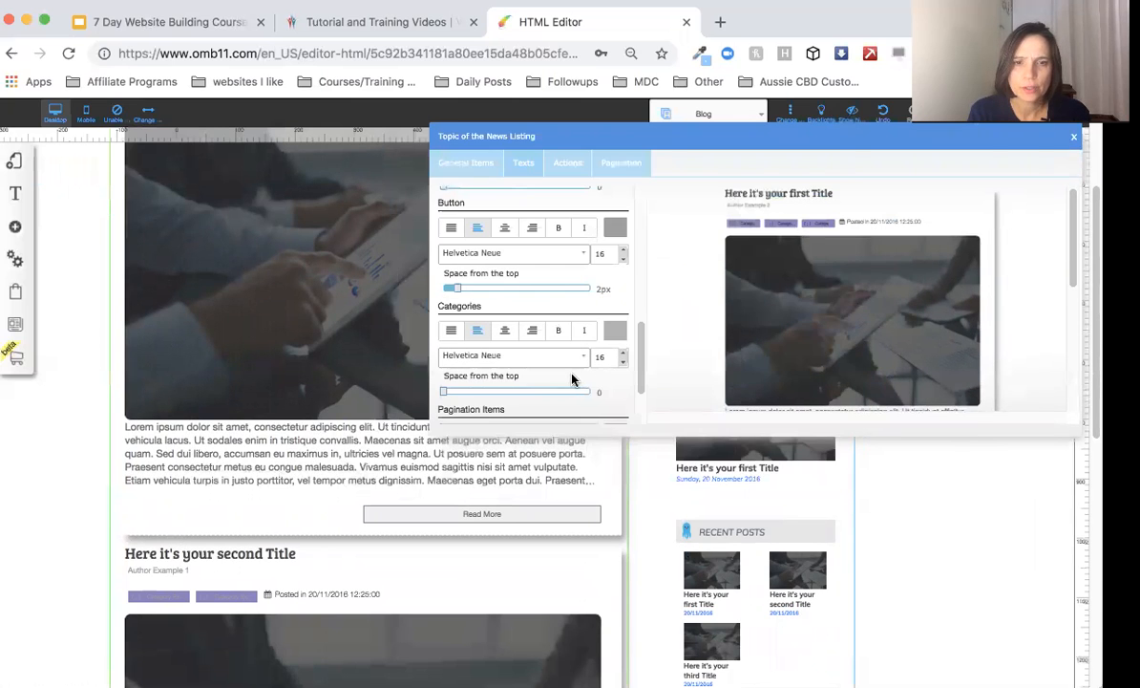
click(616, 337)
click(507, 380)
click(453, 402)
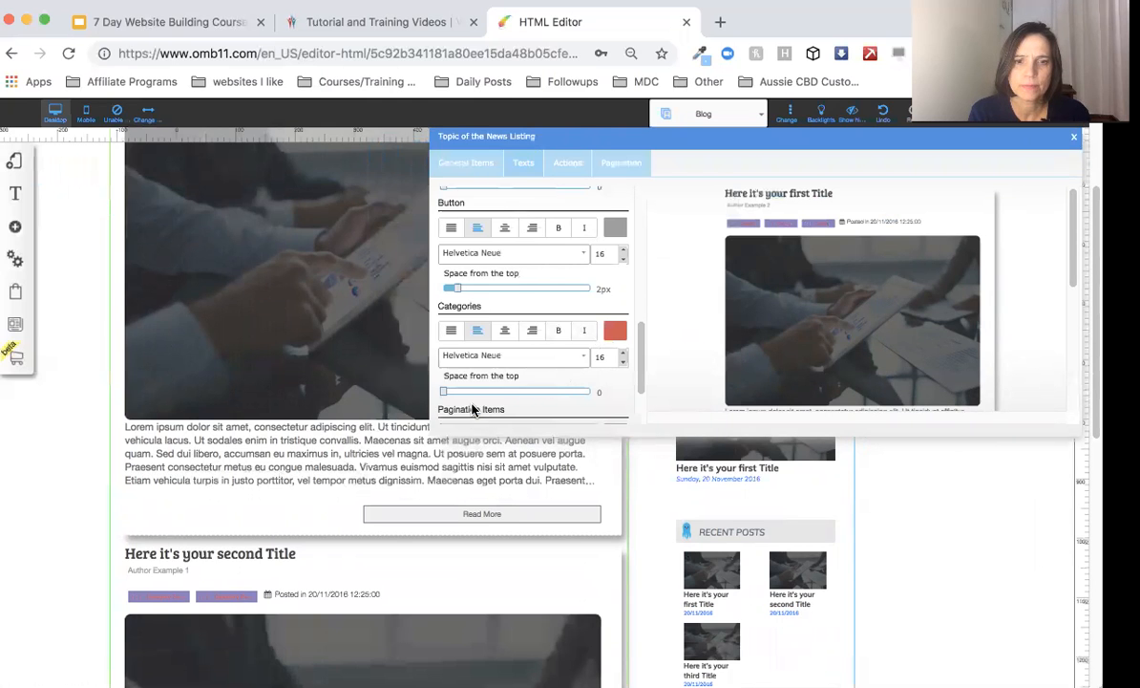
scroll(568, 365, down, 1)
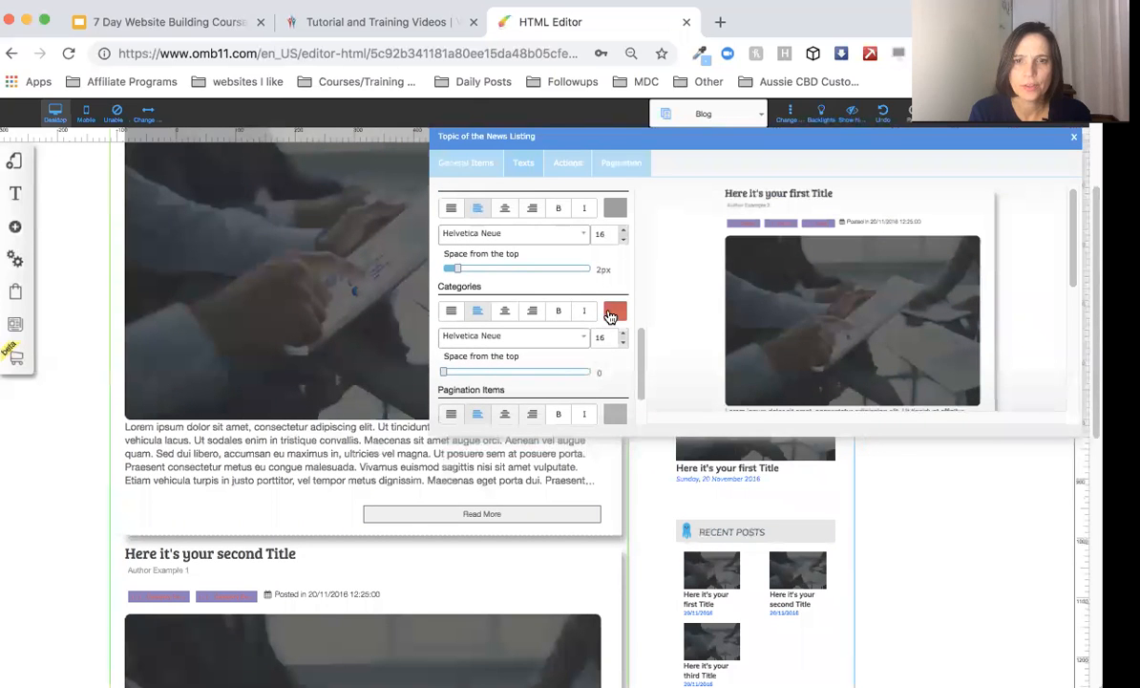
click(612, 316)
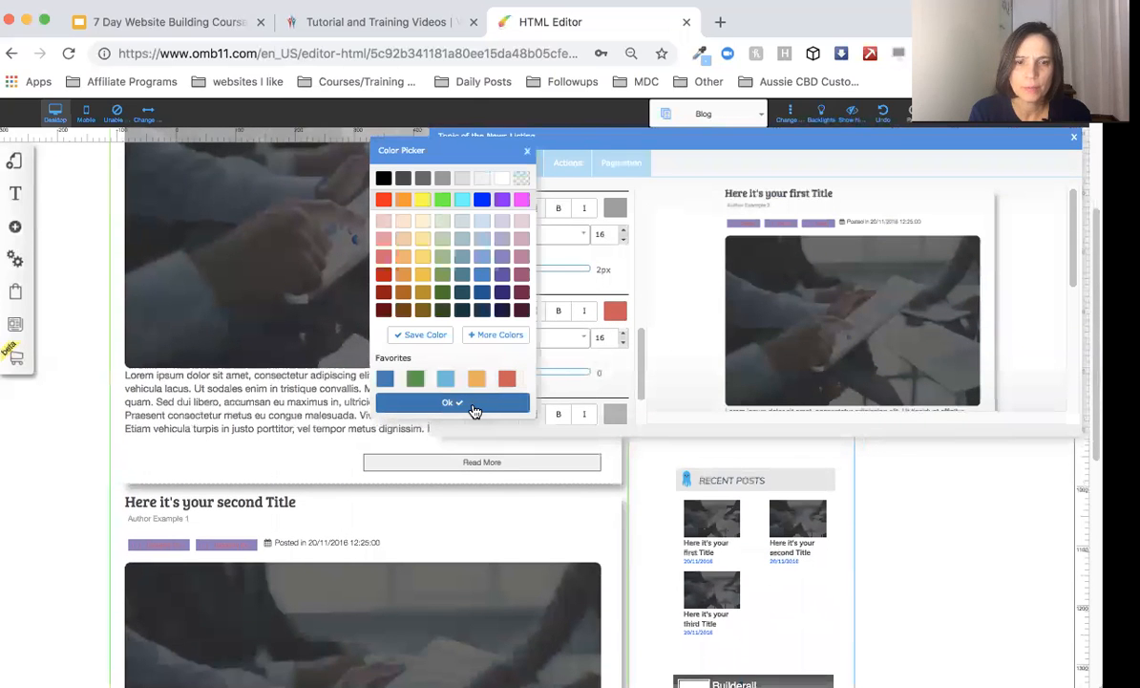
click(475, 404)
- Change the button's text color to the green from the favorite colors
scroll(559, 380, up, 5)
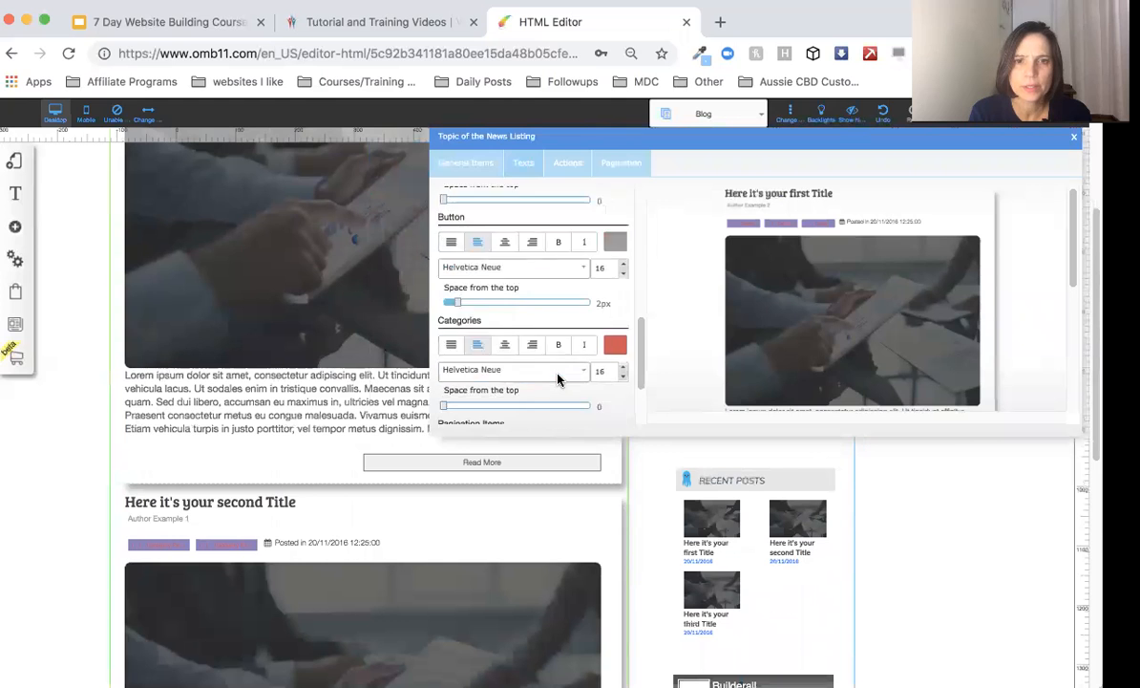
scroll(559, 379, down, 5)
scroll(559, 377, up, 5)
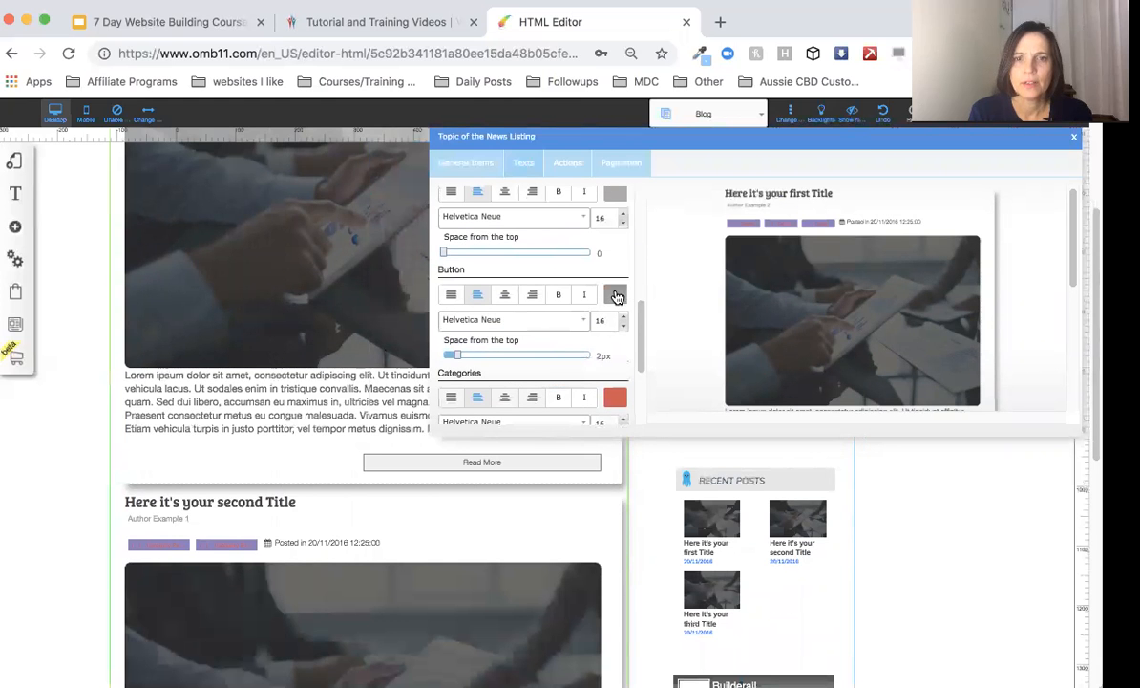
click(615, 295)
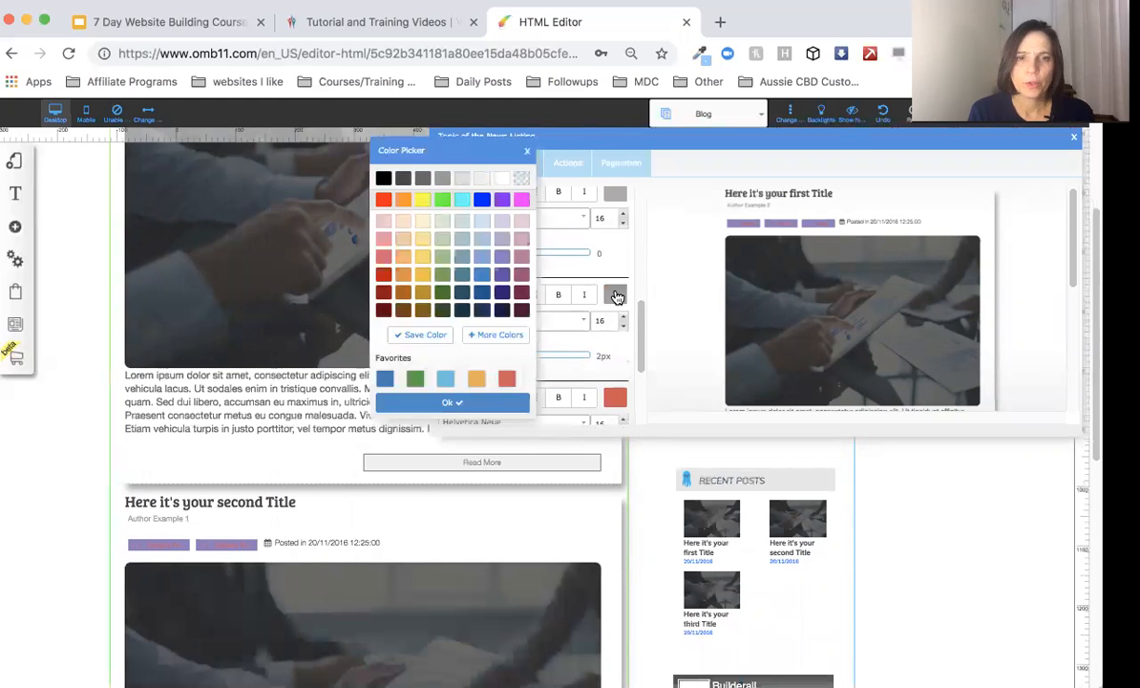
click(414, 380)
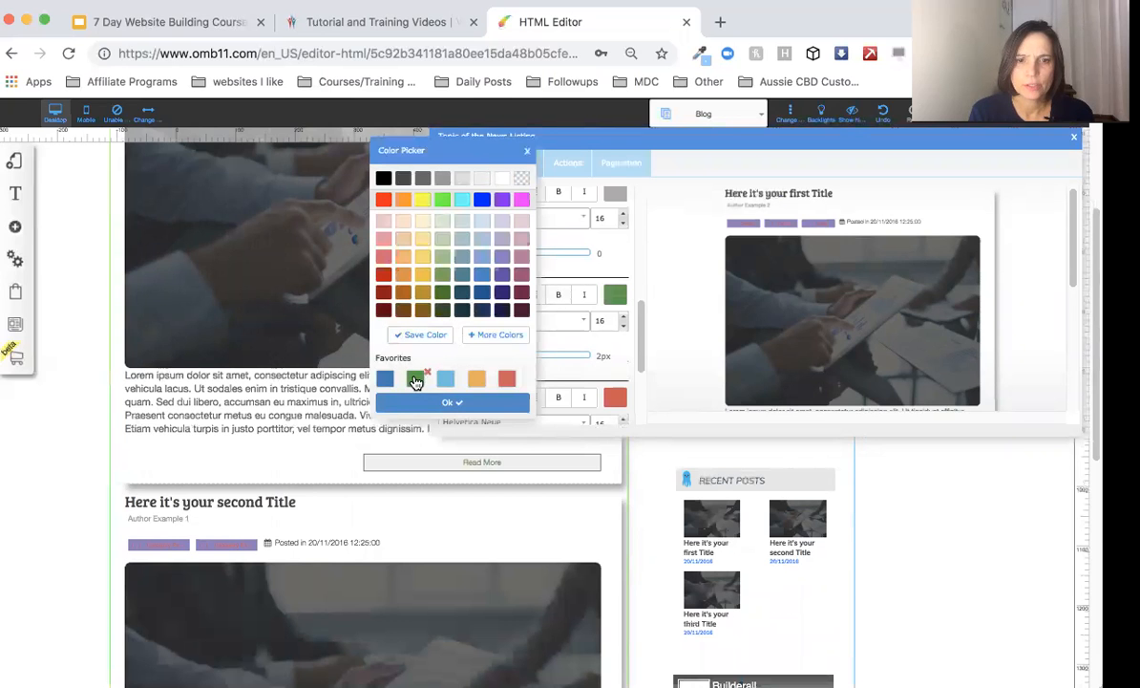
click(448, 401)
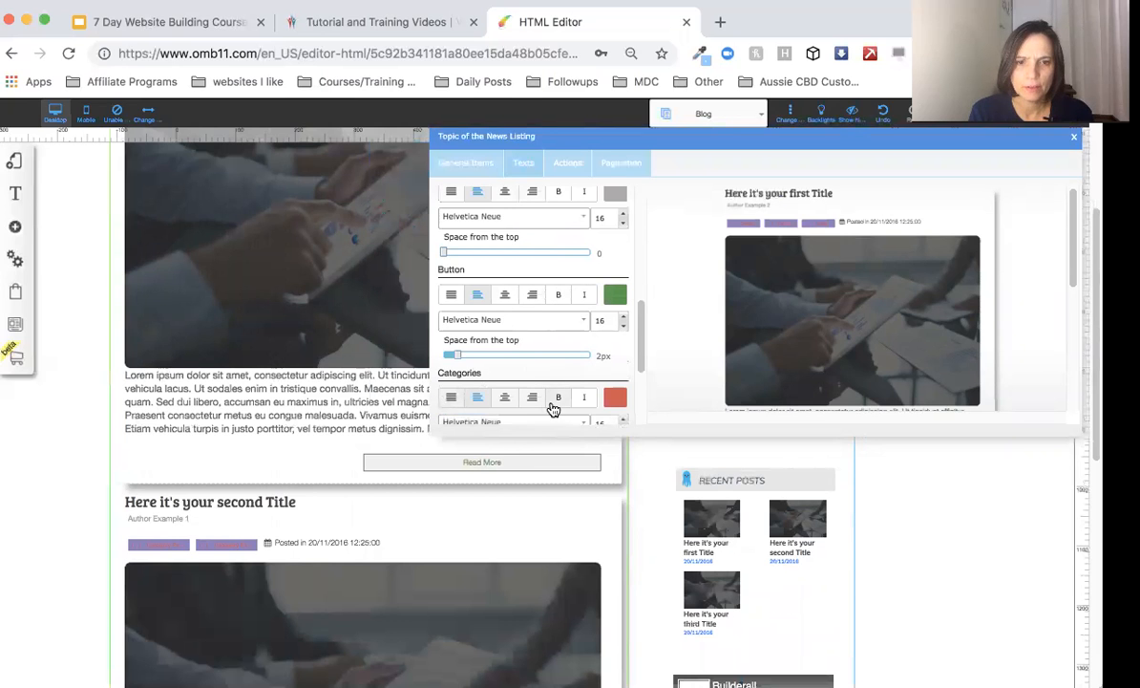
- In the listing's action settings, set the button's space from the top to 13px
scroll(560, 340, down, 3)
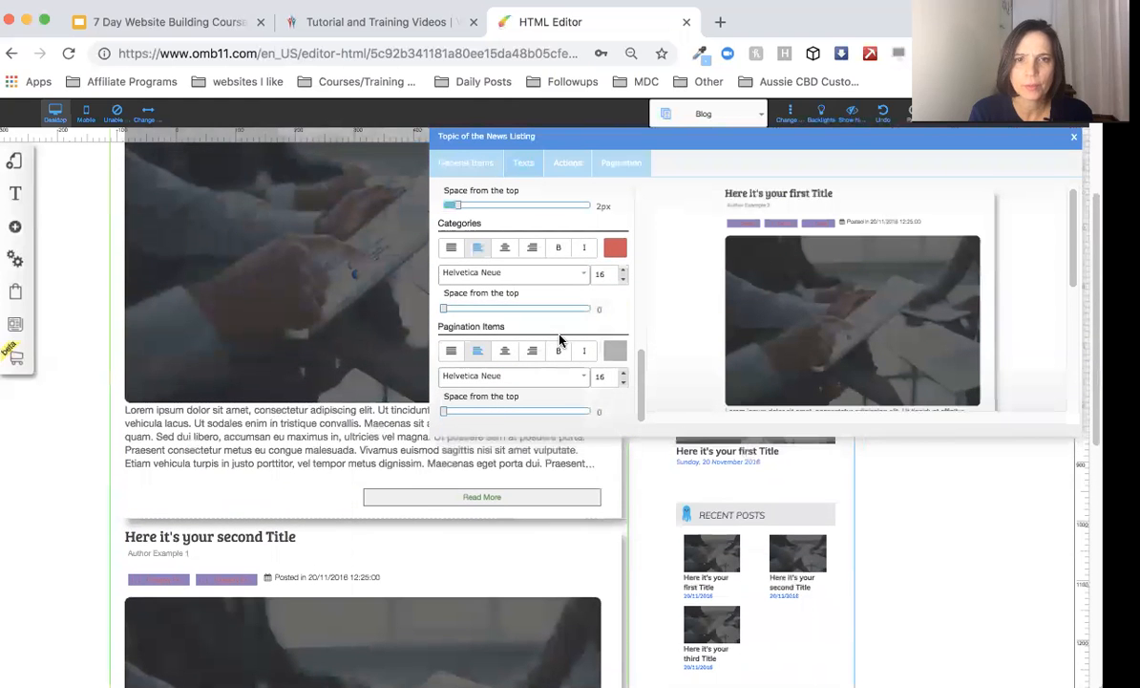
click(567, 171)
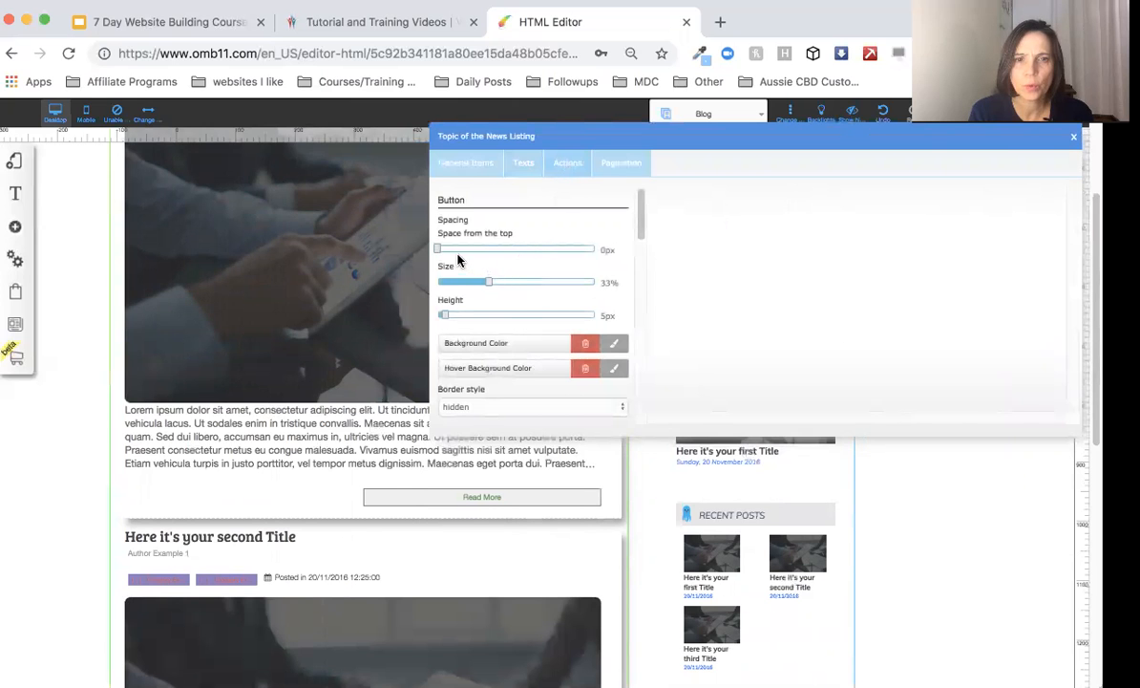
drag(438, 249, 459, 254)
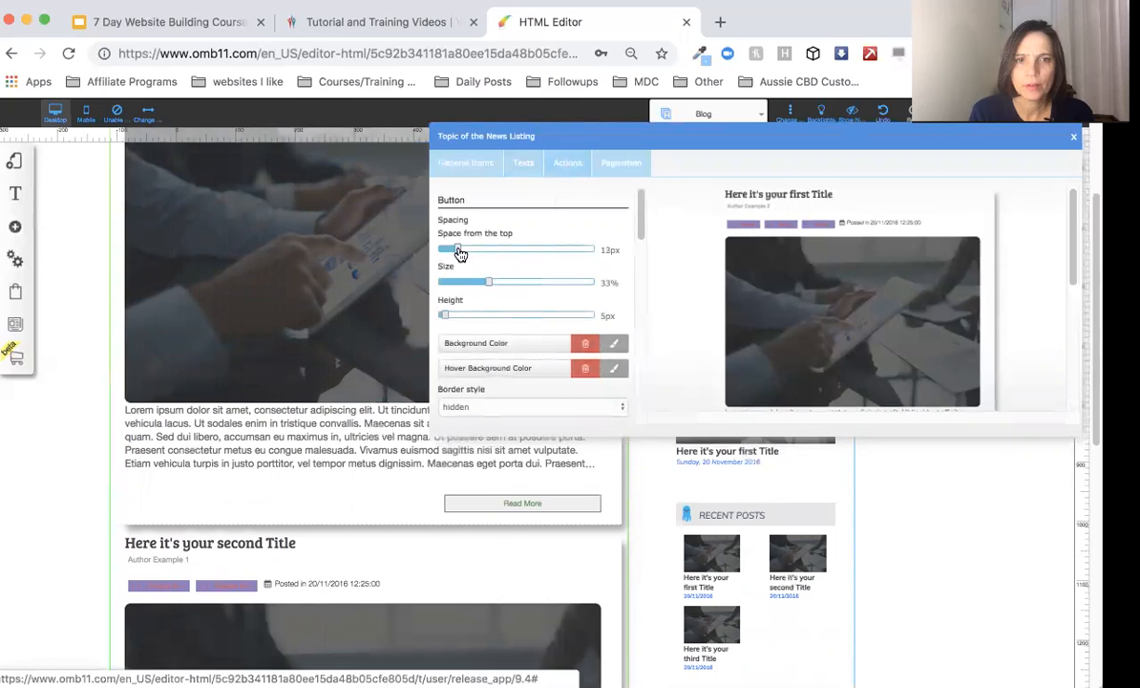
- Give the button a soft red background with a pale red hover background, and set its height to 15px
click(612, 346)
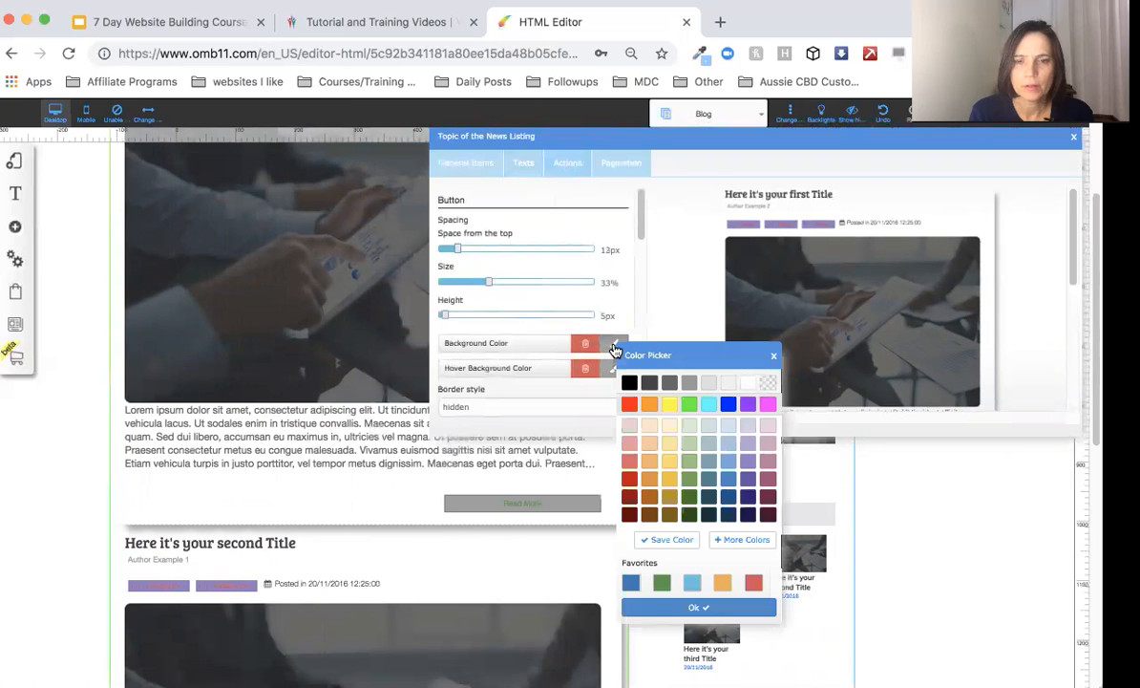
click(629, 464)
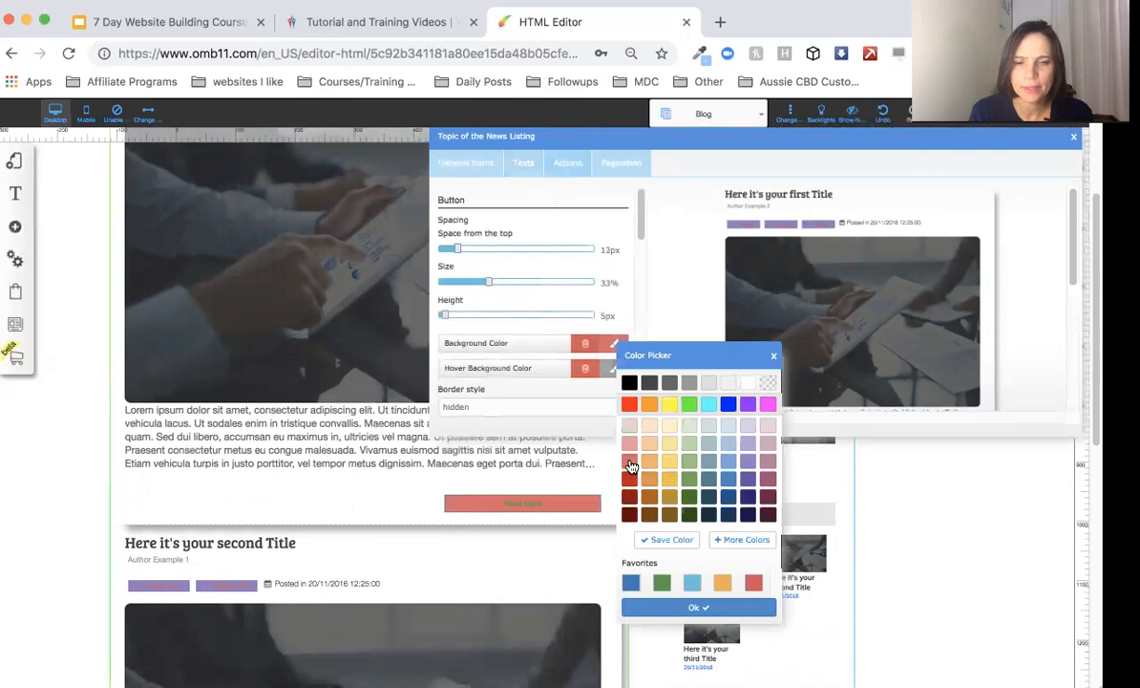
click(609, 369)
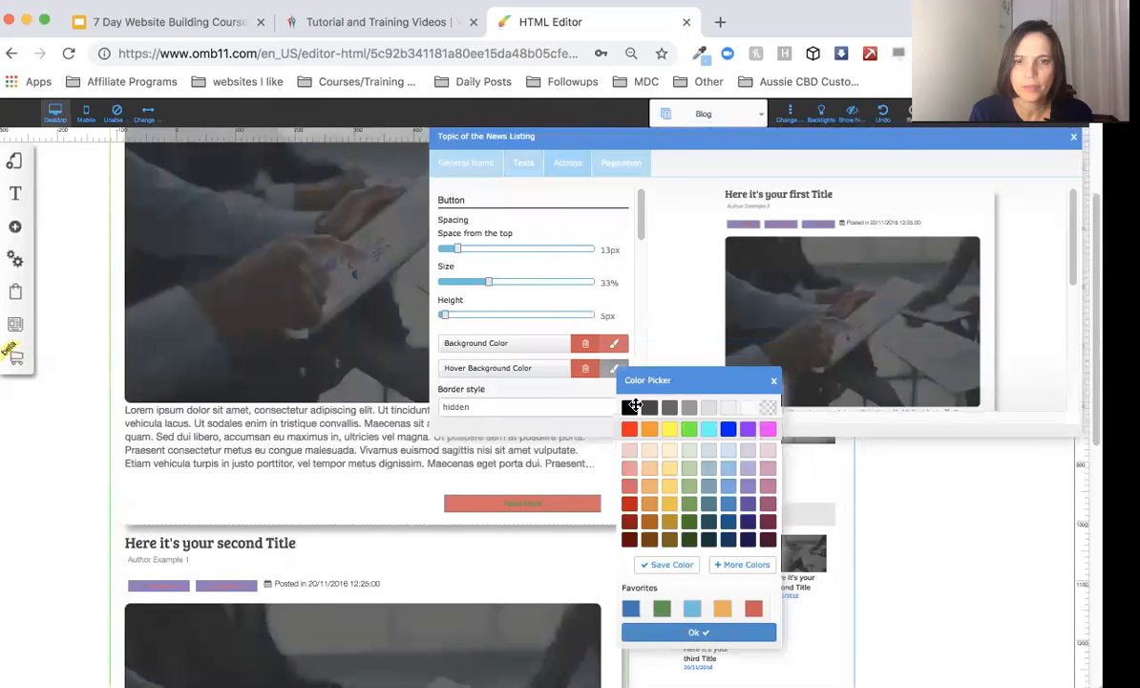
click(543, 405)
click(447, 314)
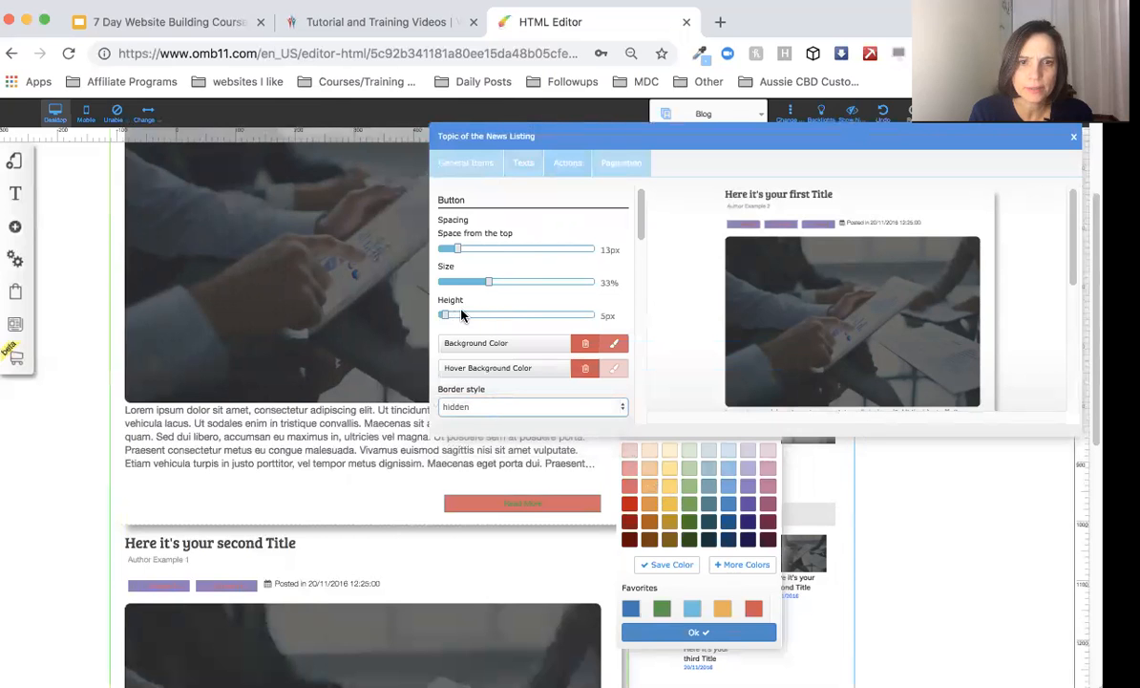
drag(444, 319, 468, 316)
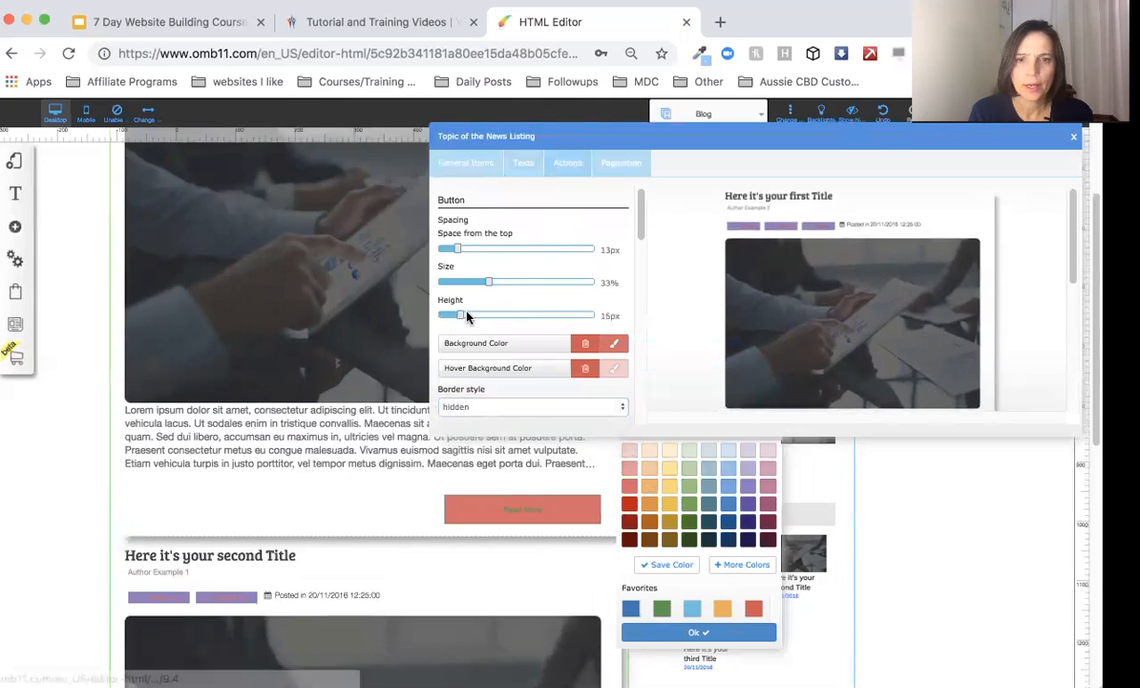
- Round the button's upper corners to 4 and its lower-left corner to 6, and enable its shadow
scroll(533, 345, down, 1)
scroll(533, 345, down, 3)
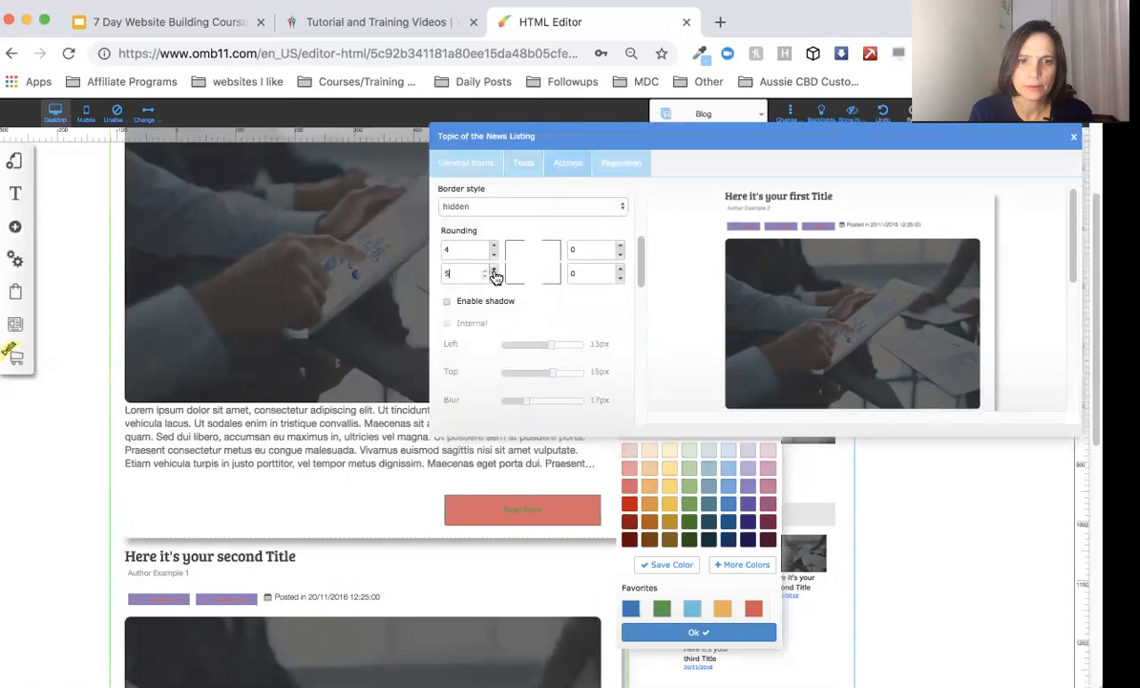
key(Up)
click(447, 302)
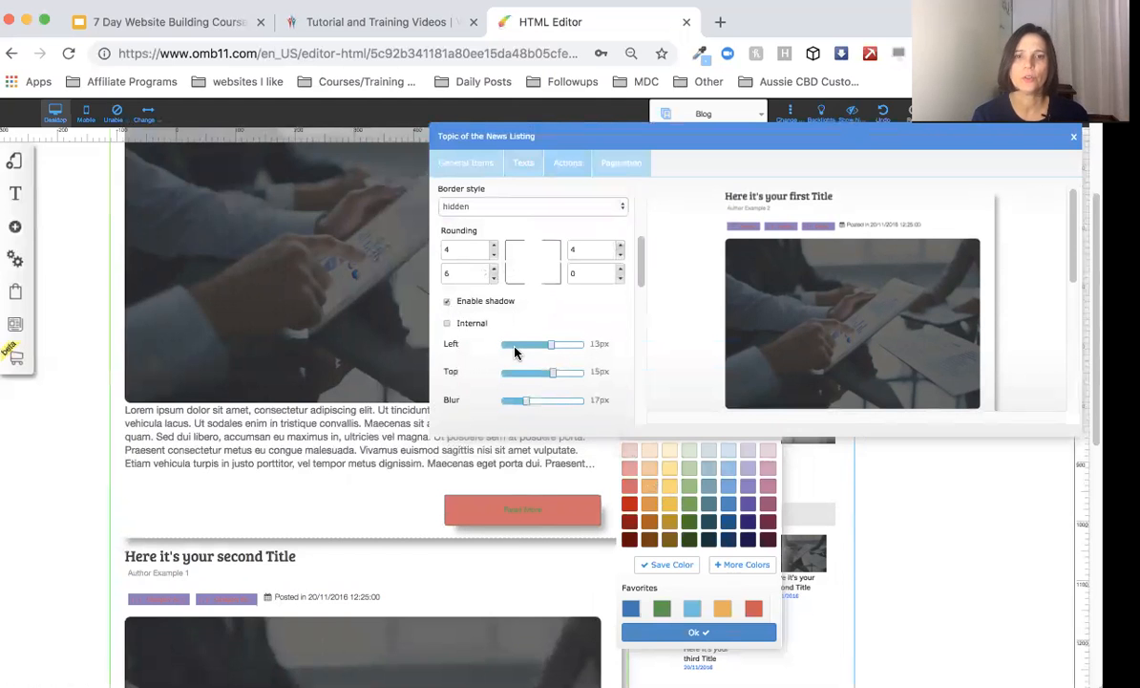
- Open the color choices for the button's shadow and increase the category labels' space from the top
scroll(513, 352, down, 5)
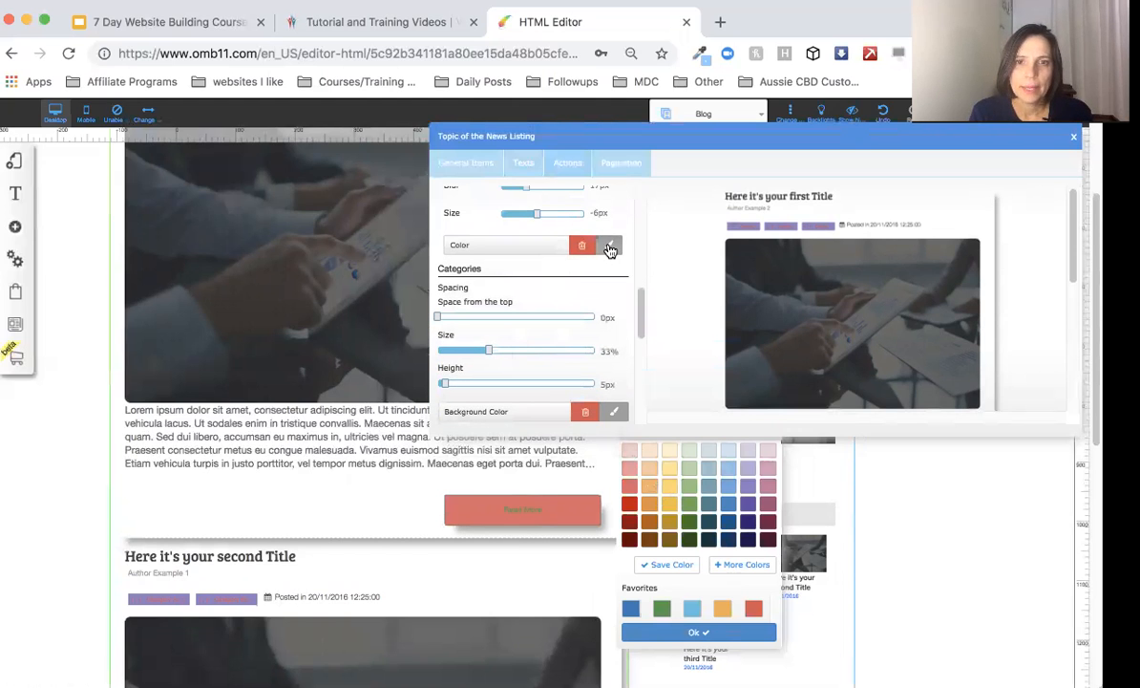
click(610, 248)
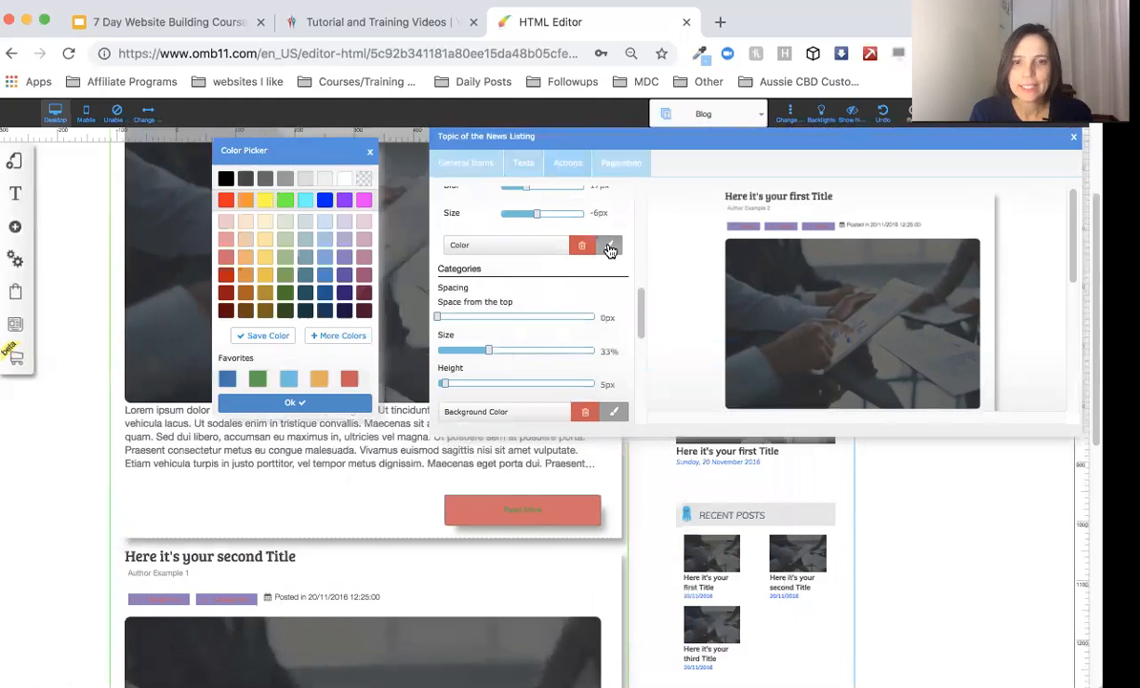
click(538, 320)
scroll(538, 324, up, 3)
- Return to the news listing's text settings and close the color picker
click(522, 164)
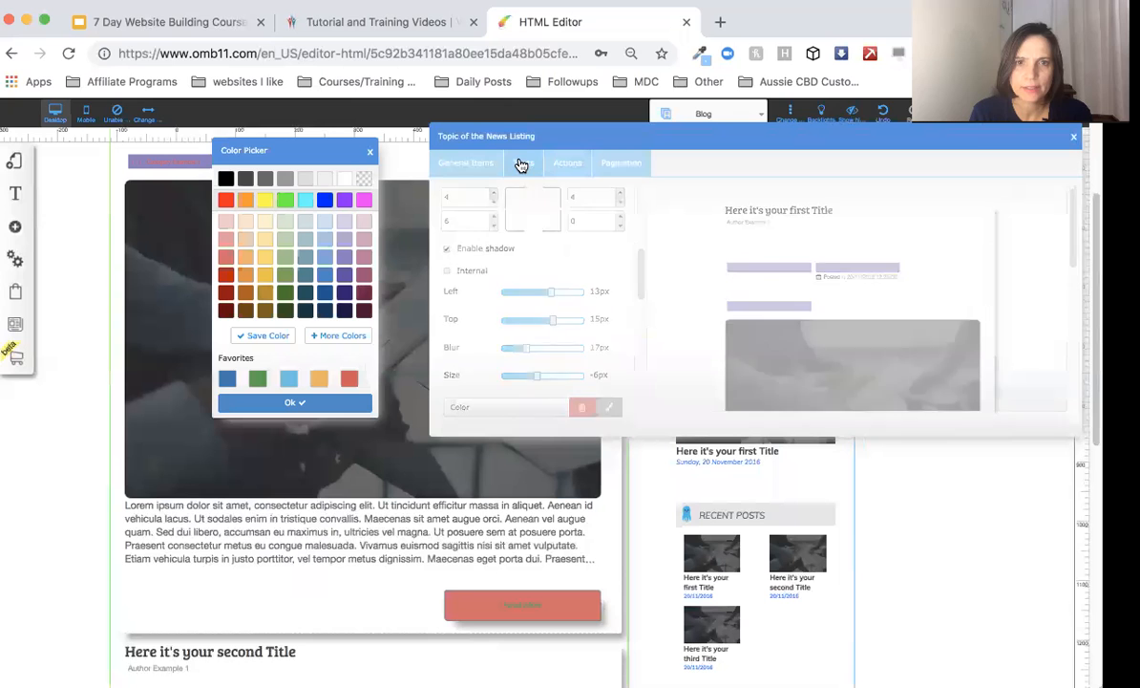
click(570, 271)
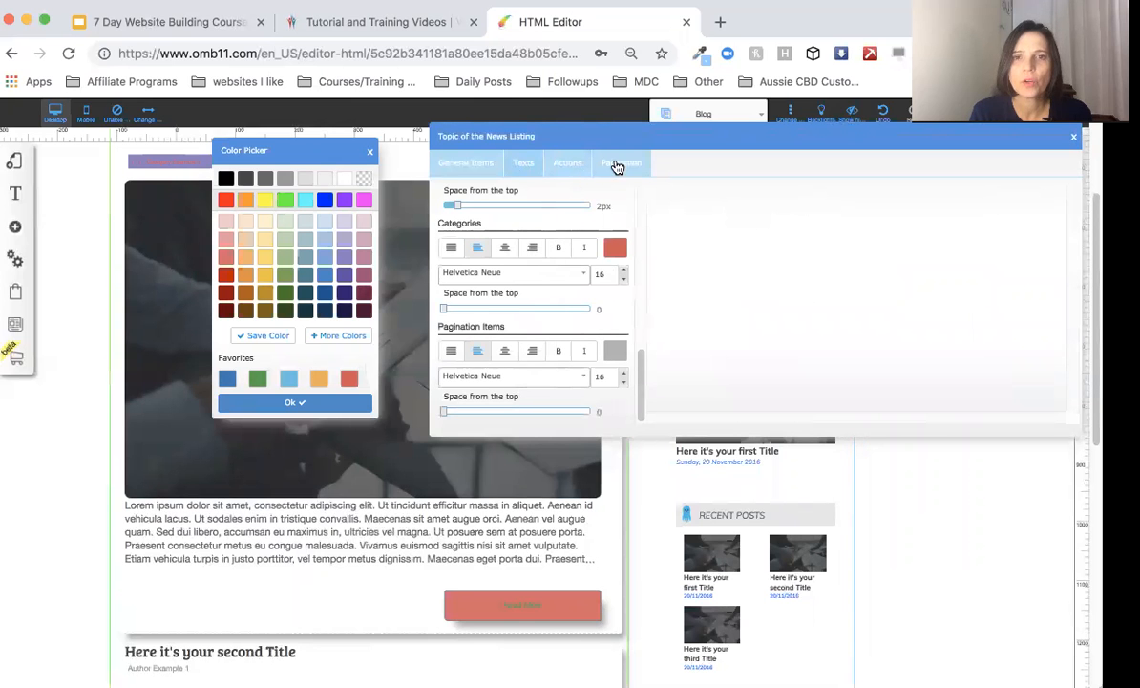
click(372, 152)
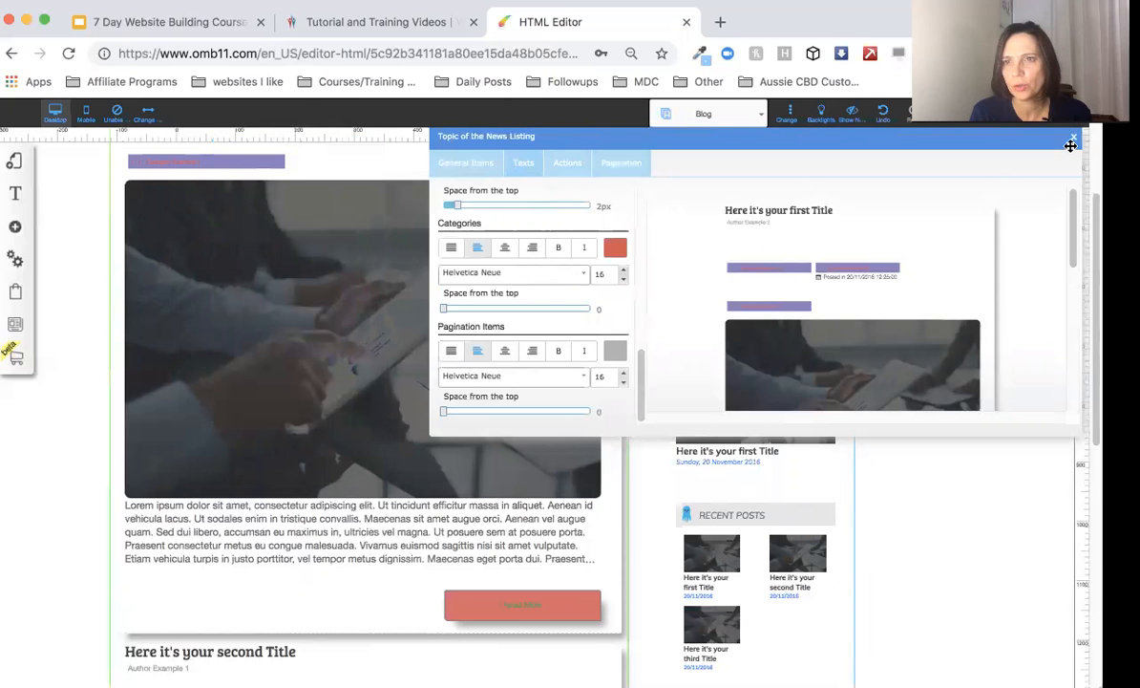
- Close the news listing settings and look over the restyled posts and sidebar on the blog page
click(1075, 142)
scroll(560, 461, down, 5)
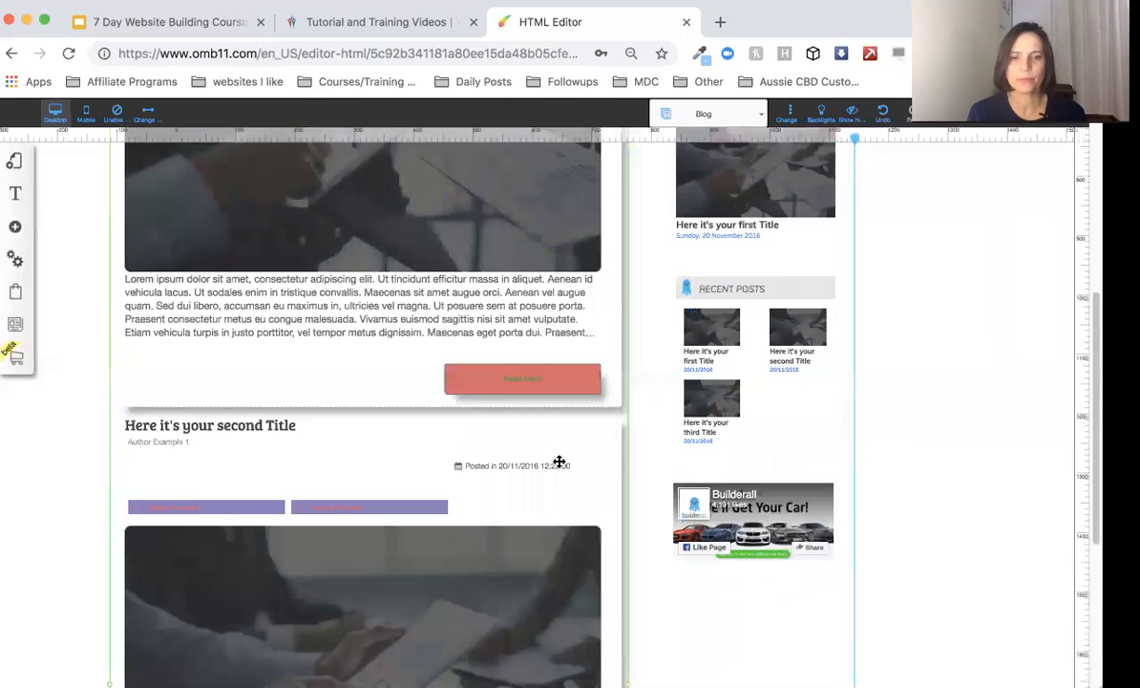
scroll(560, 460, down, 3)
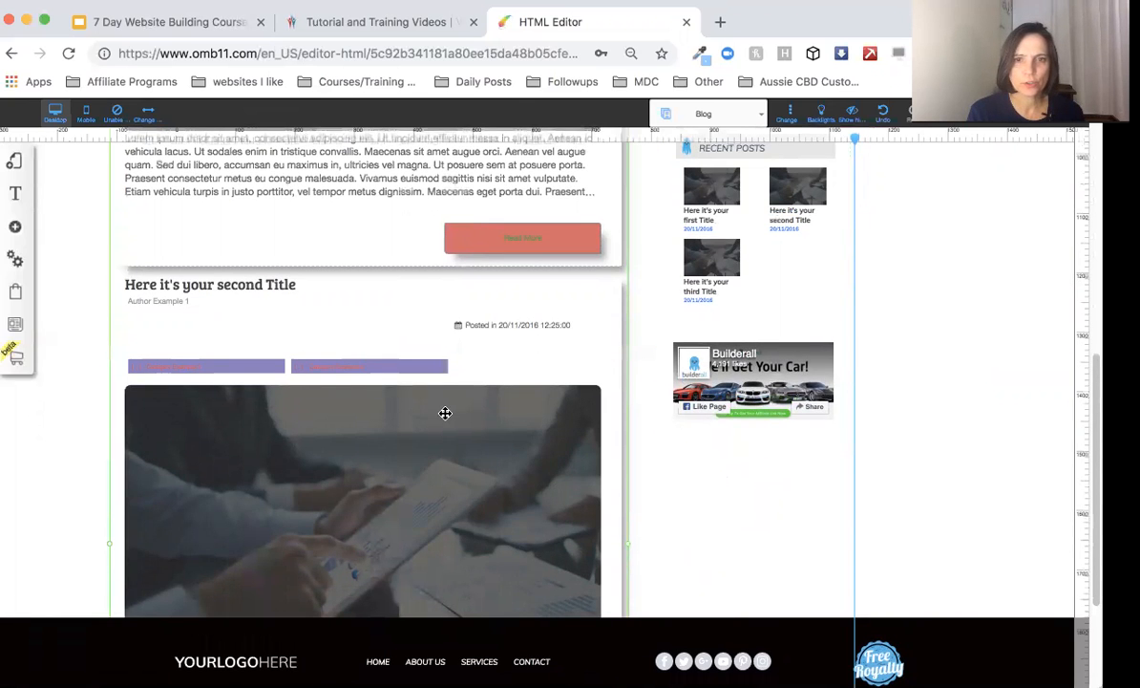
scroll(445, 413, up, 9)
scroll(445, 412, up, 4)
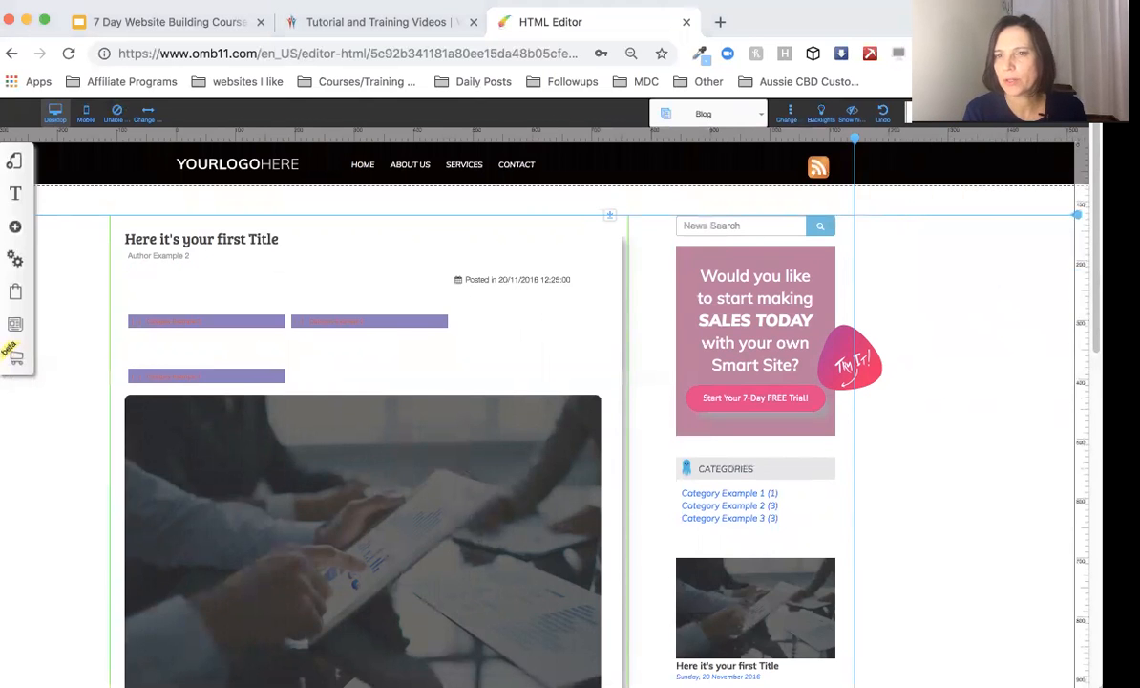
- Save the site changes, including the Chef Express layout and the Blog page
click(1069, 119)
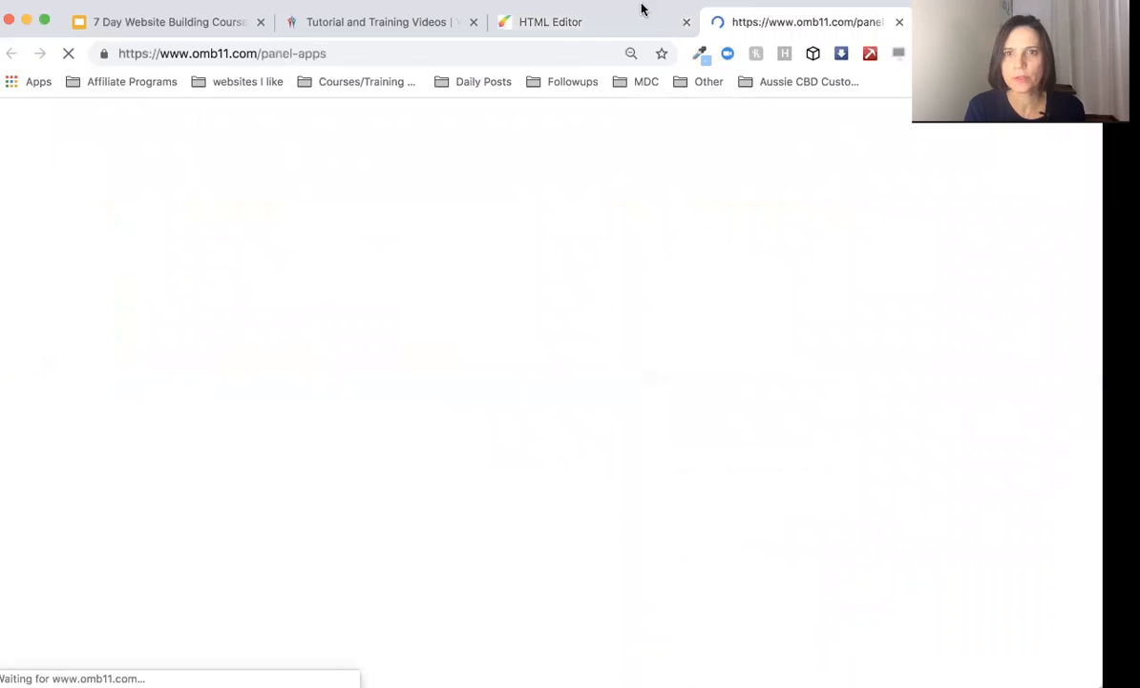
click(574, 29)
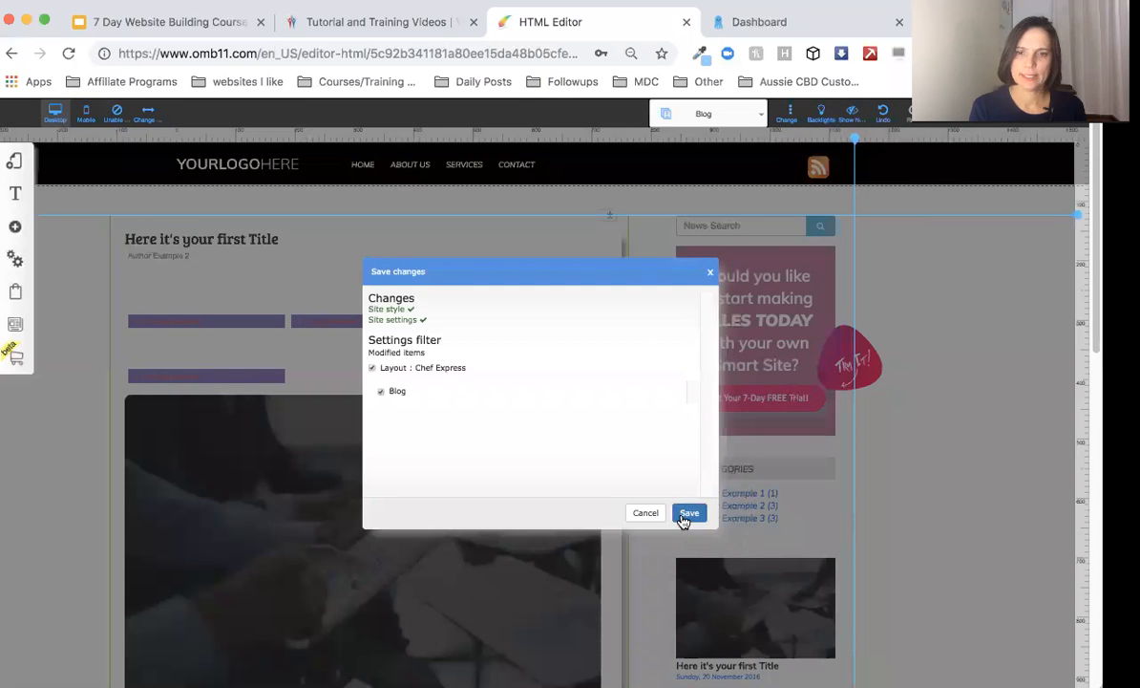
click(684, 516)
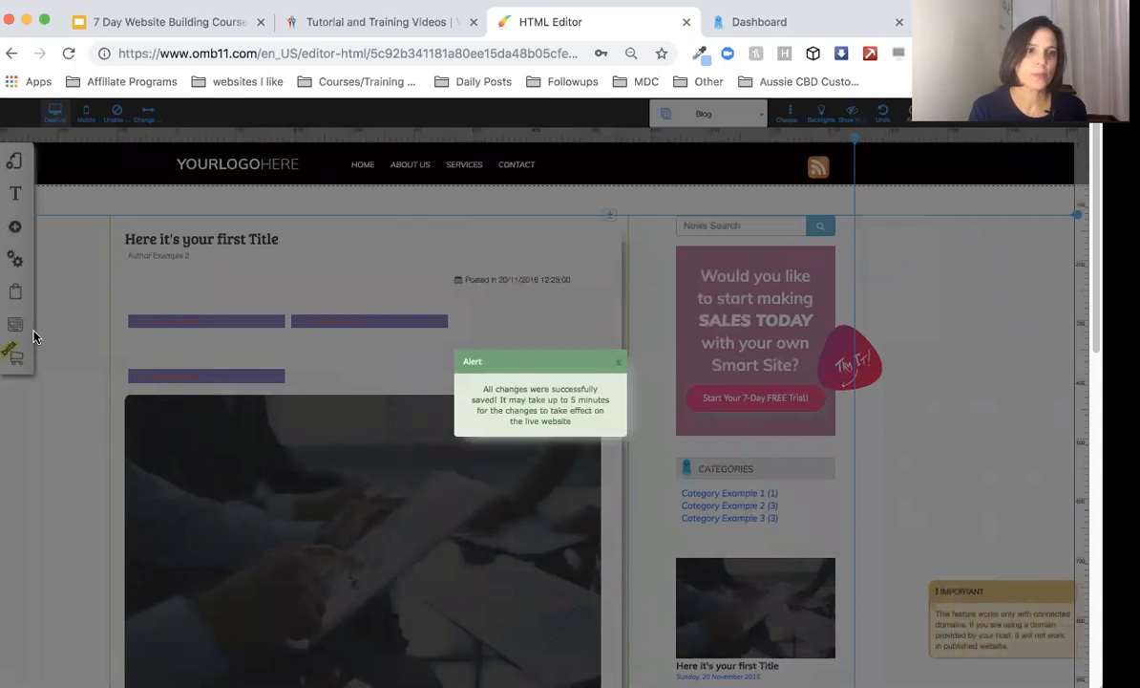
click(618, 362)
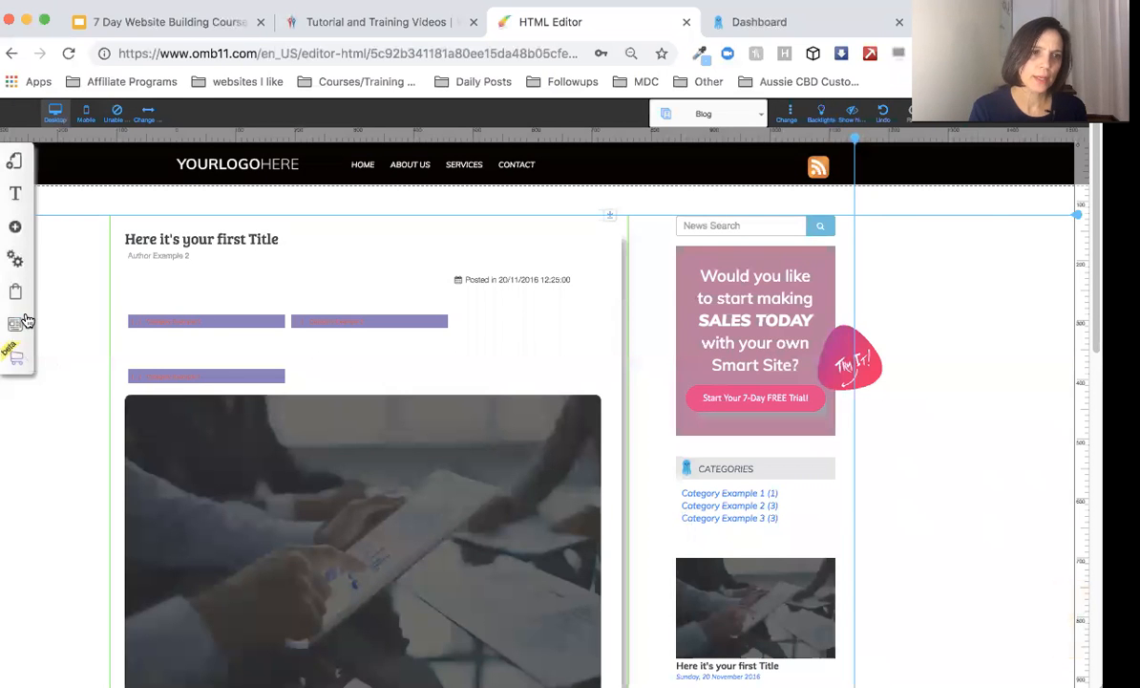
- Open the first news post for editing from the blog's news manager
click(13, 328)
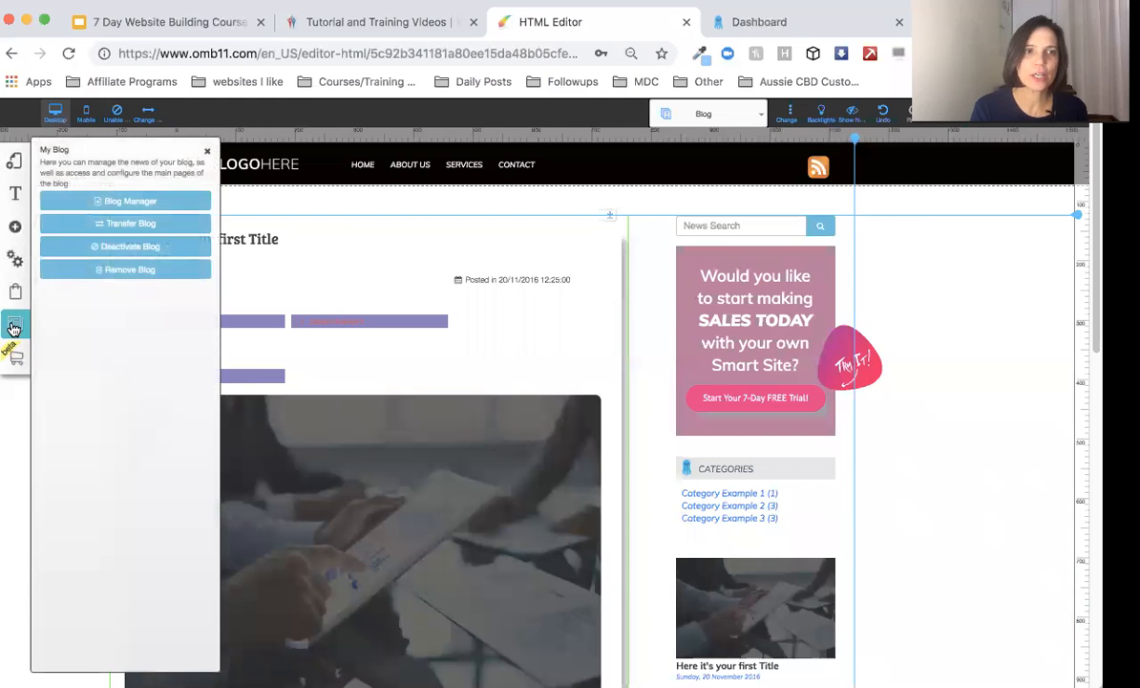
click(135, 204)
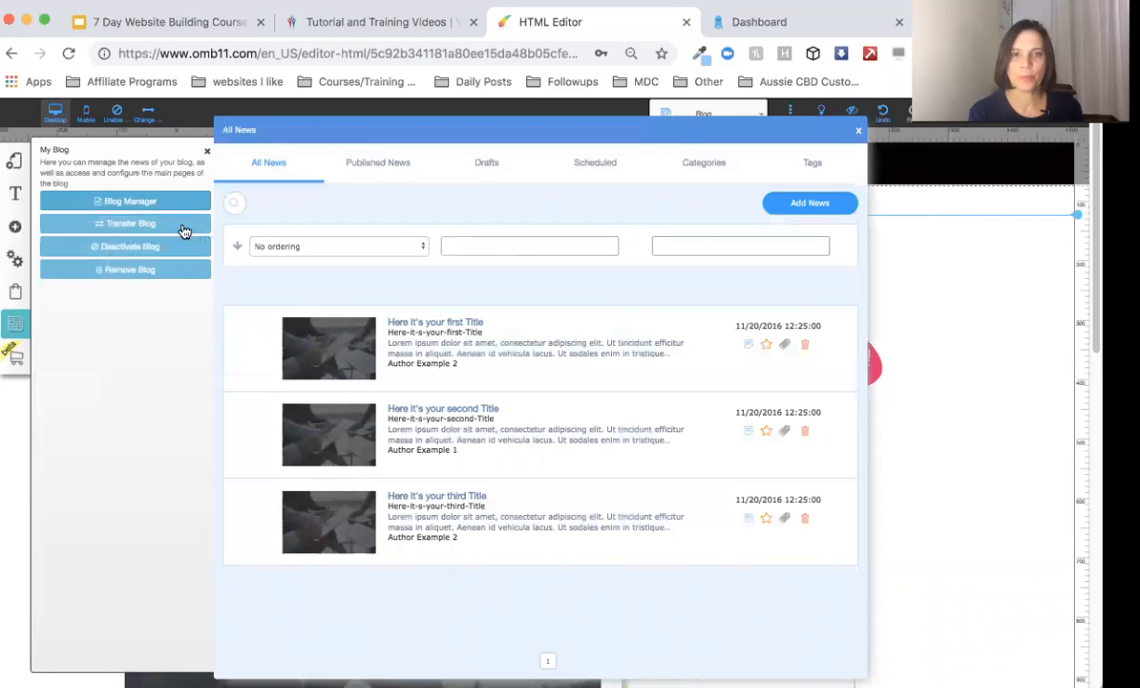
click(444, 349)
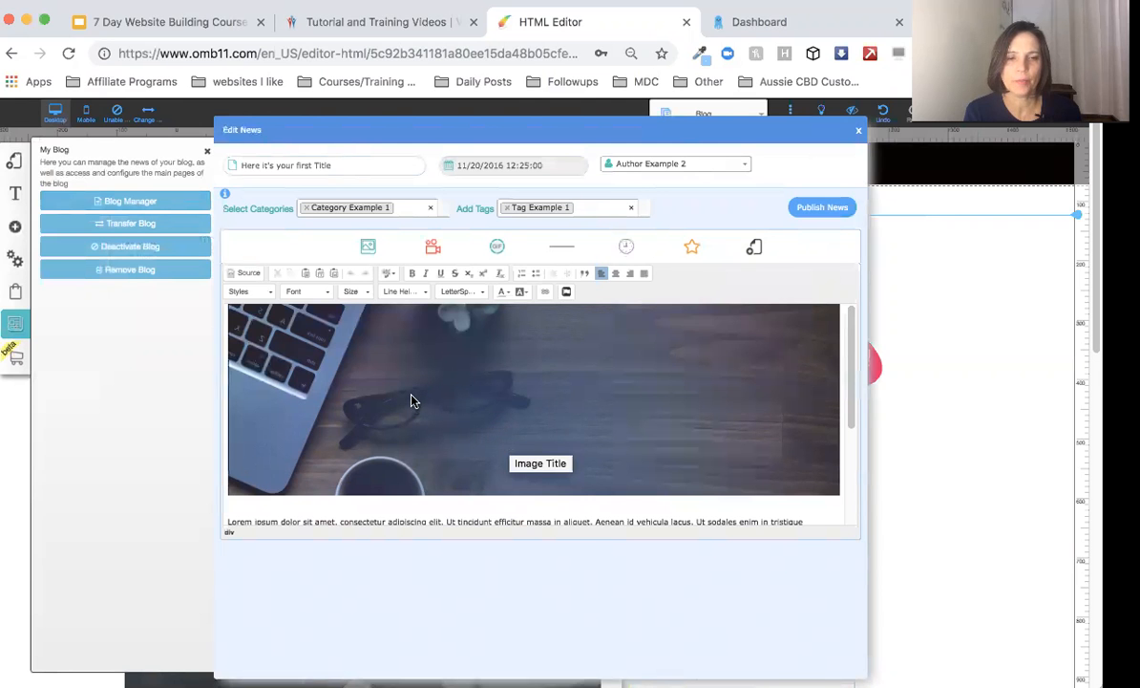
- Replace the post's placeholder body text with "Three Ways to Engage Your Audience For Maximum Leads And Sales"
scroll(413, 401, down, 4)
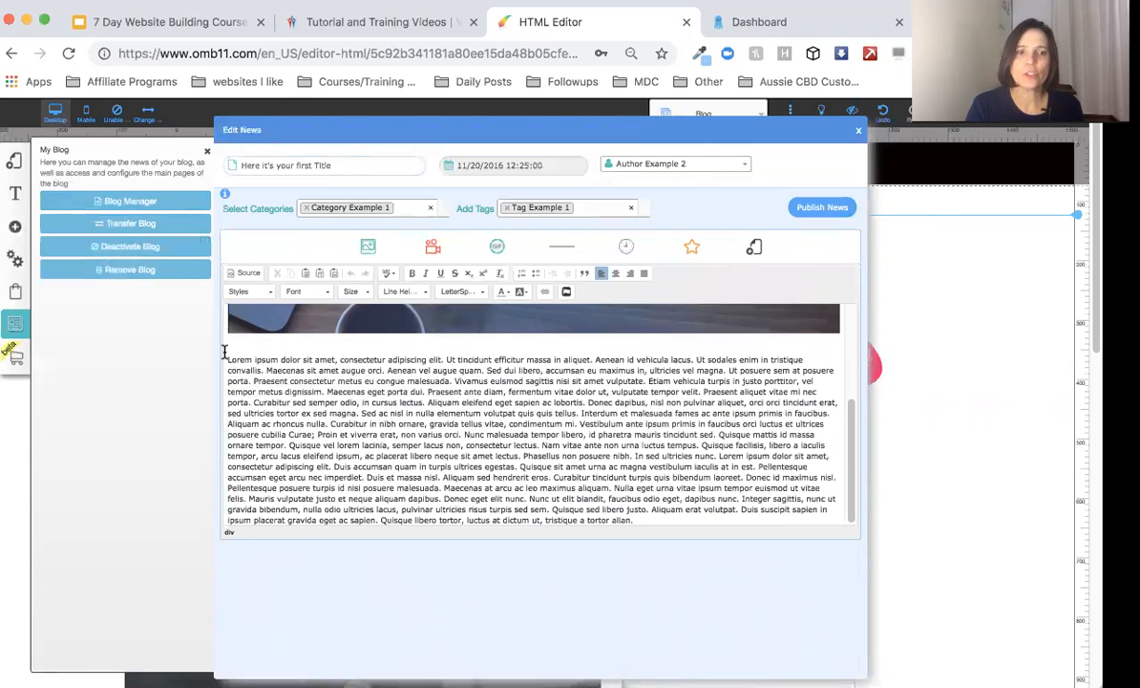
drag(228, 355, 686, 520)
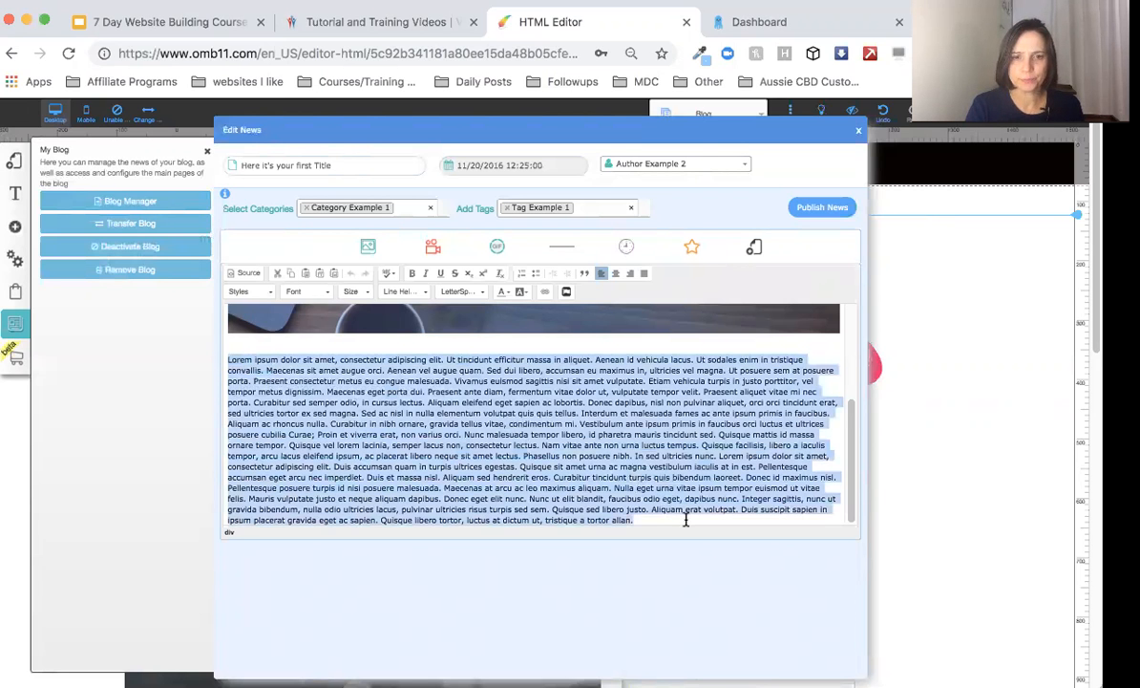
key(BackSpace)
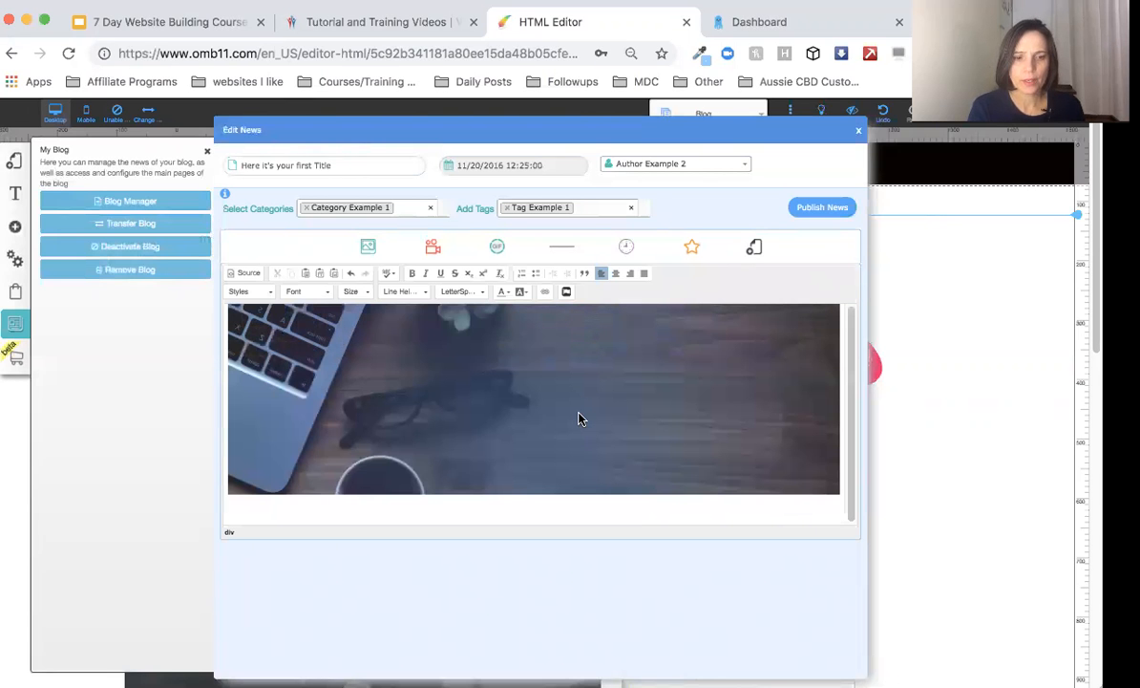
text(Three Ways to Engage Your Audience For Maximum Leads And Sales)
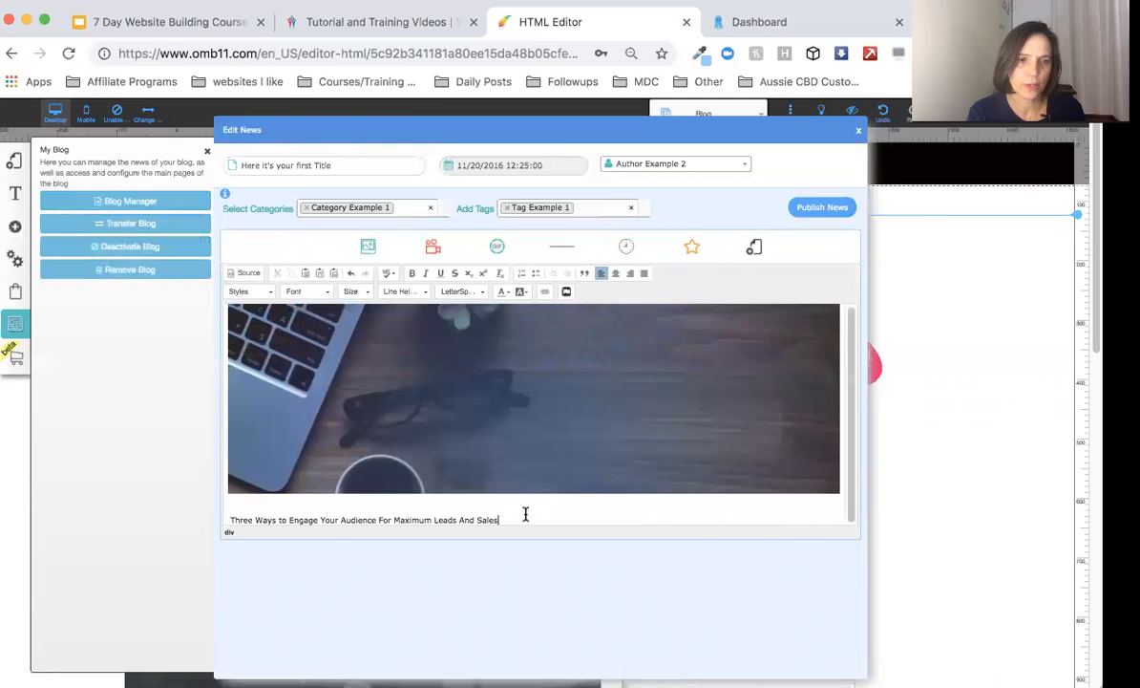
drag(416, 519, 405, 504)
click(584, 504)
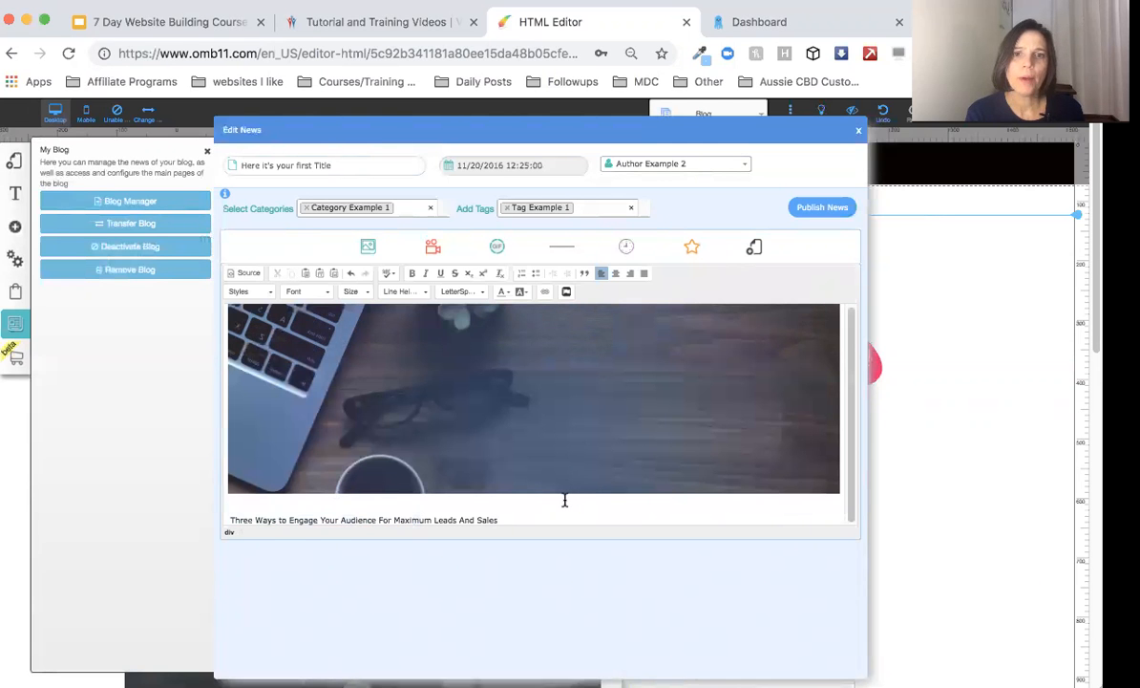
scroll(565, 500, down, 2)
scroll(565, 500, down, 1)
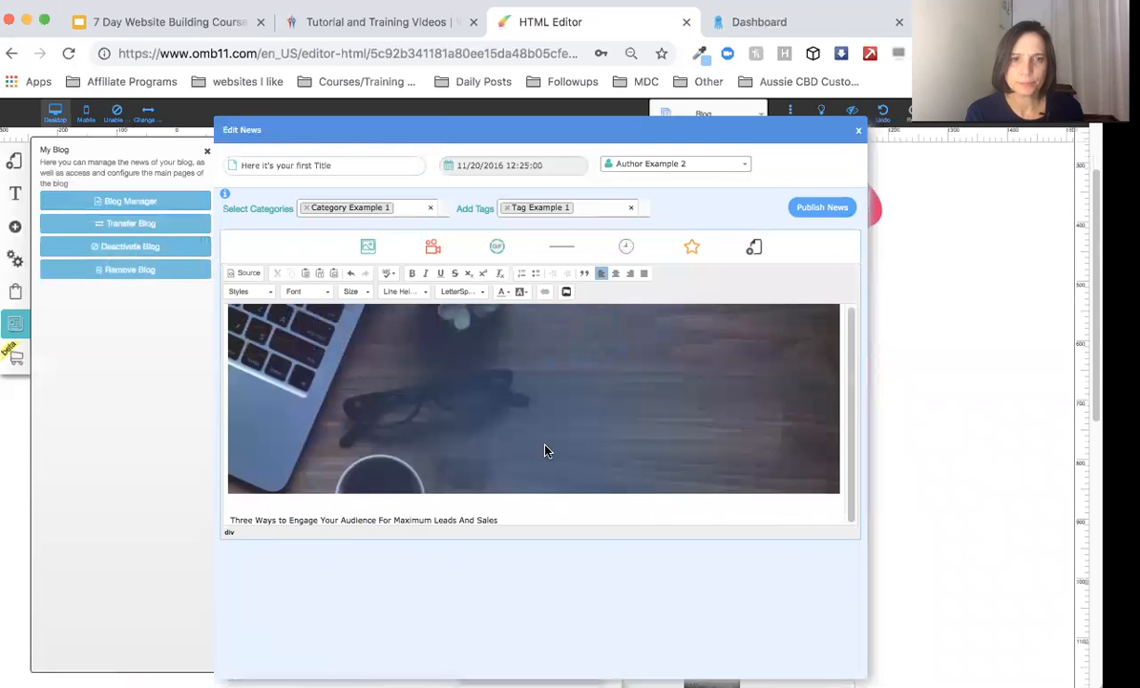
- Insert the double-arrow icon from the icons collection into the post, above the body text
click(366, 250)
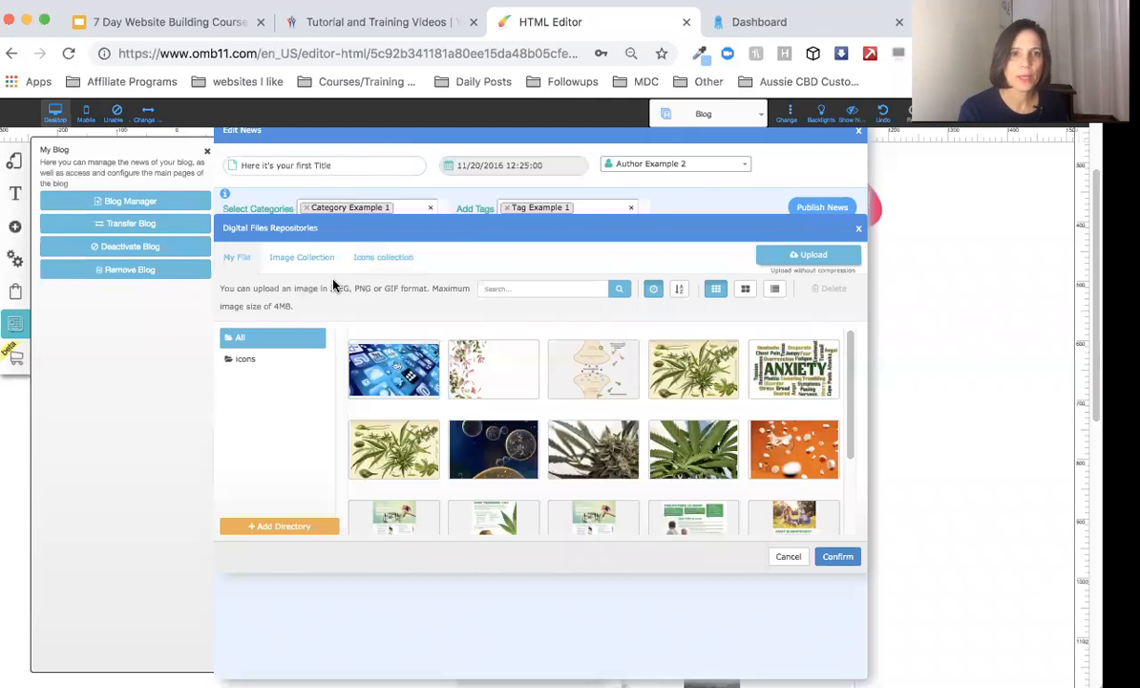
click(306, 259)
scroll(427, 437, down, 3)
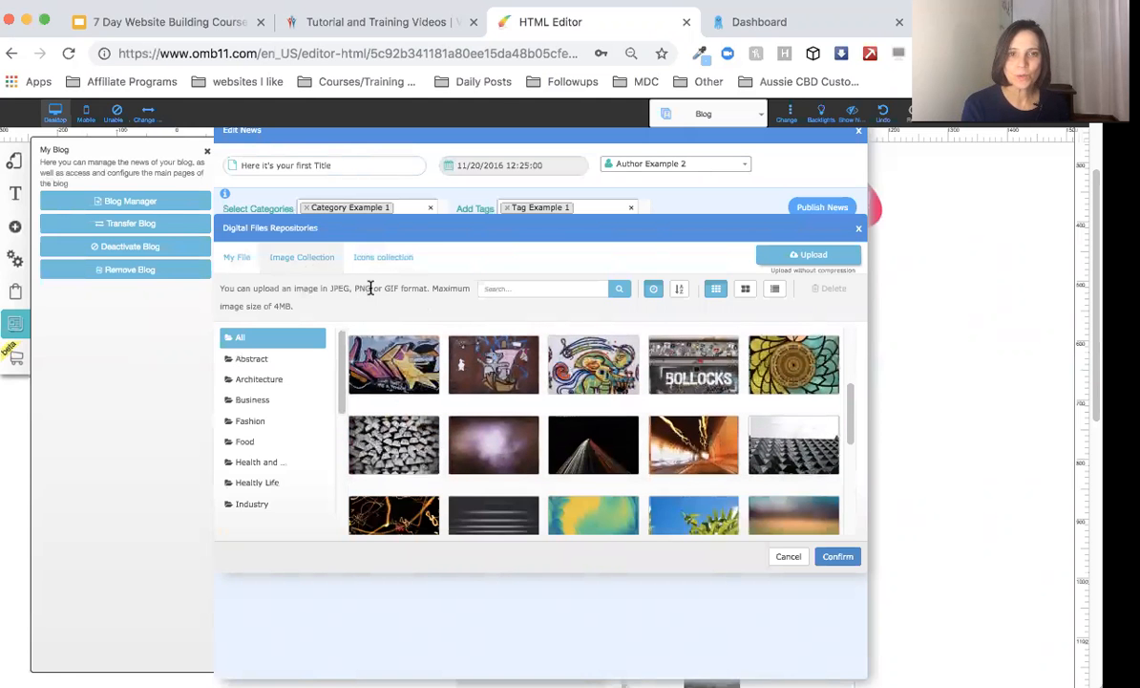
click(372, 269)
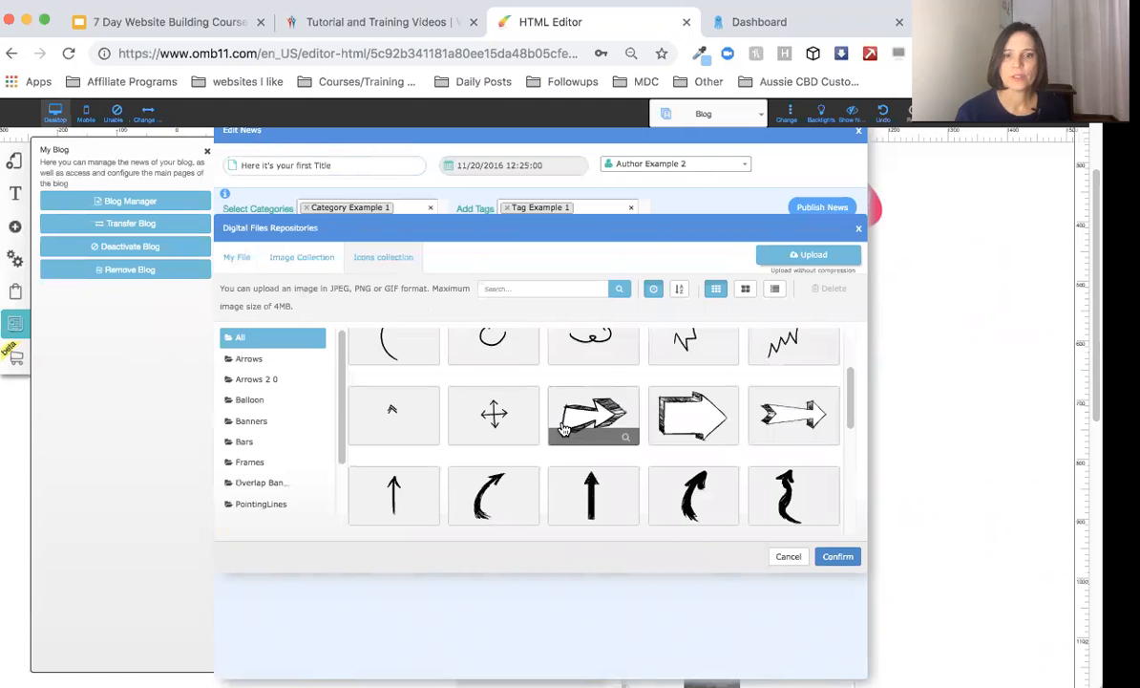
scroll(564, 427, down, 5)
scroll(560, 415, down, 1)
click(480, 377)
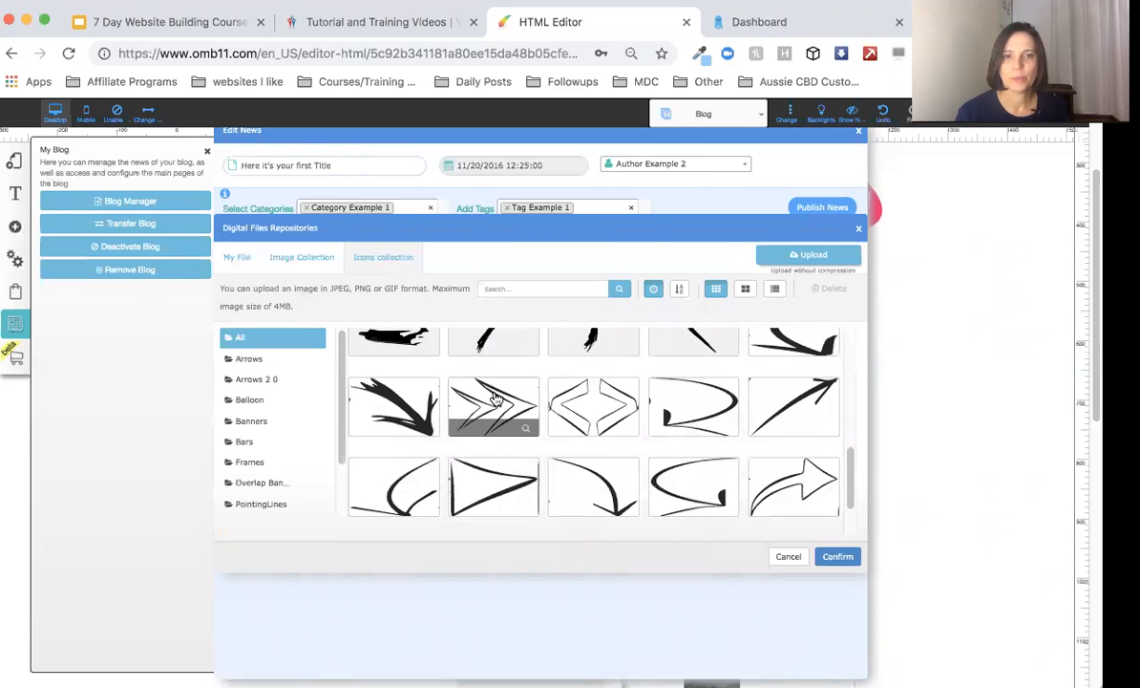
click(855, 560)
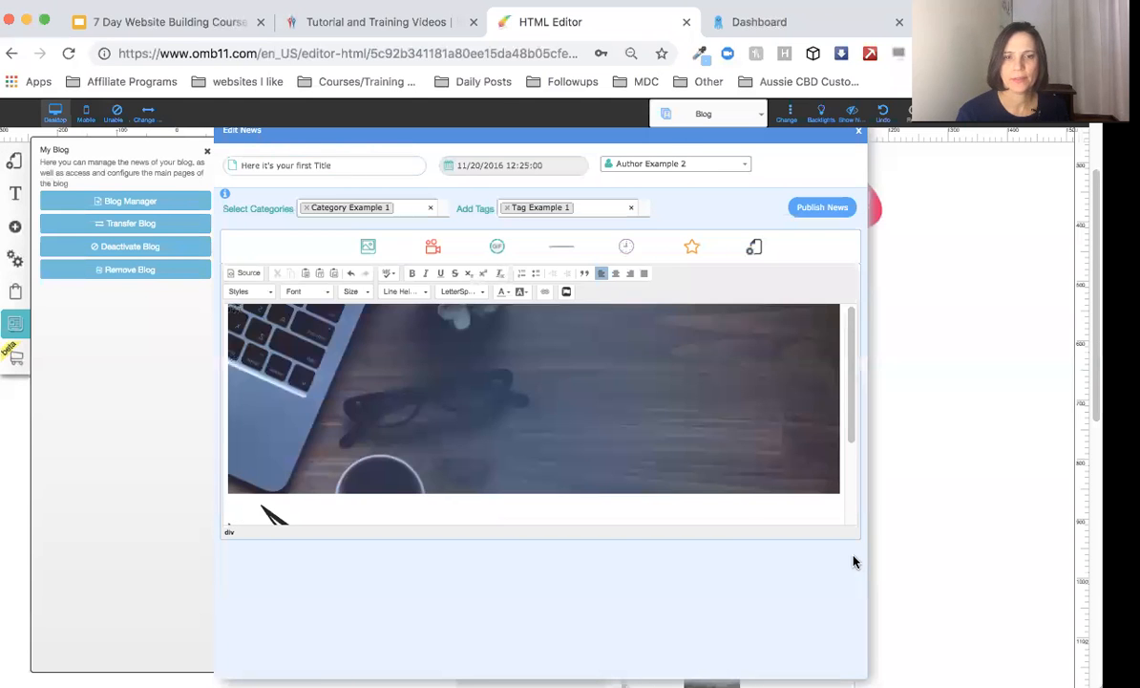
scroll(579, 428, down, 3)
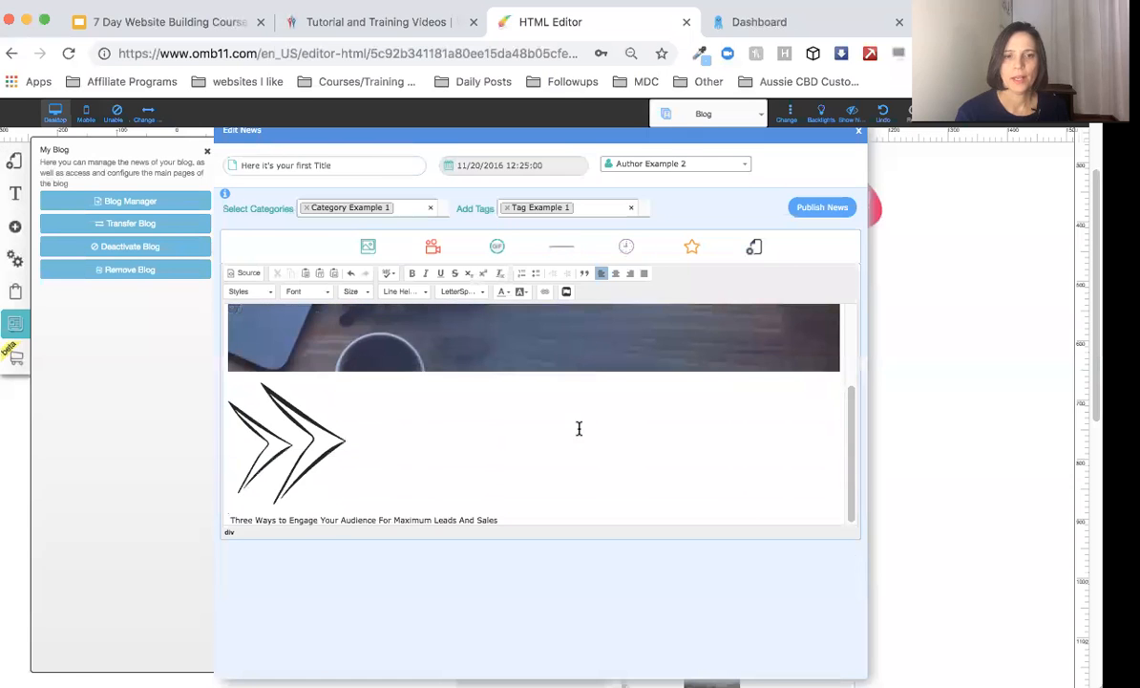
click(313, 453)
double_click(312, 453)
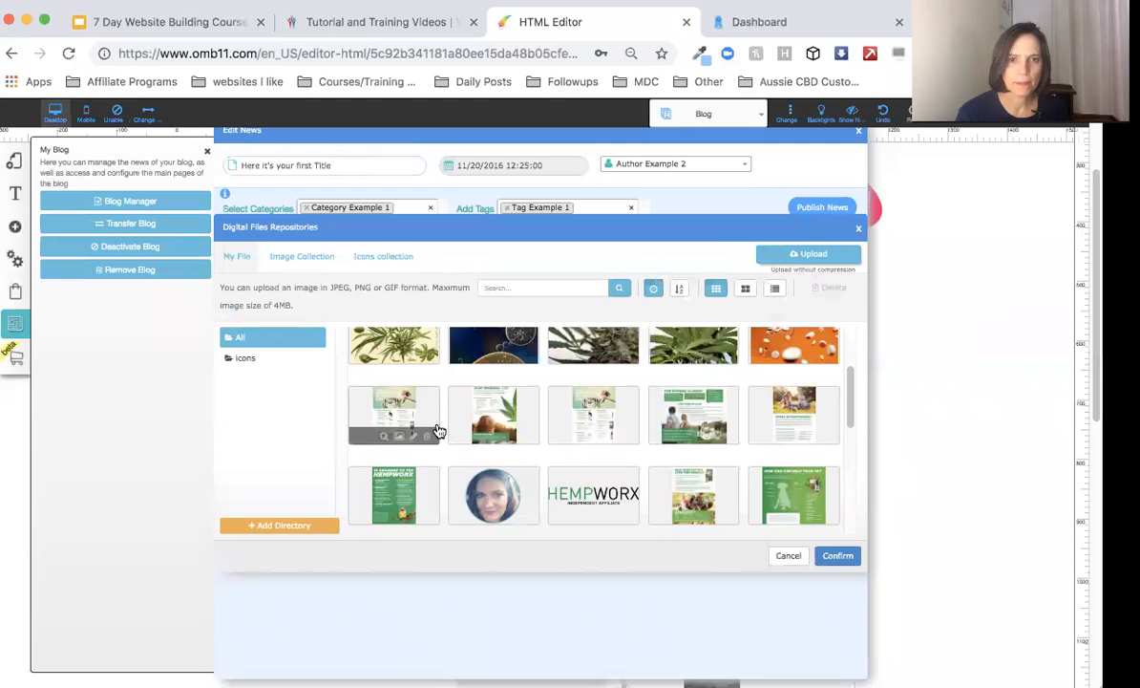
scroll(517, 434, up, 3)
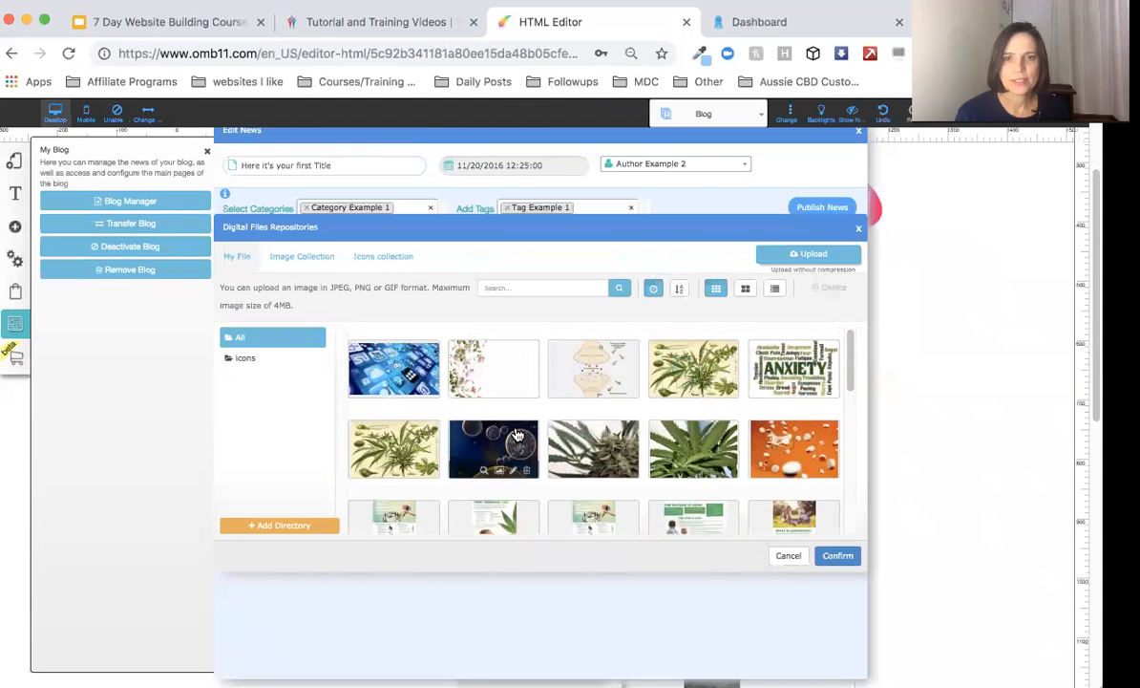
scroll(517, 434, down, 3)
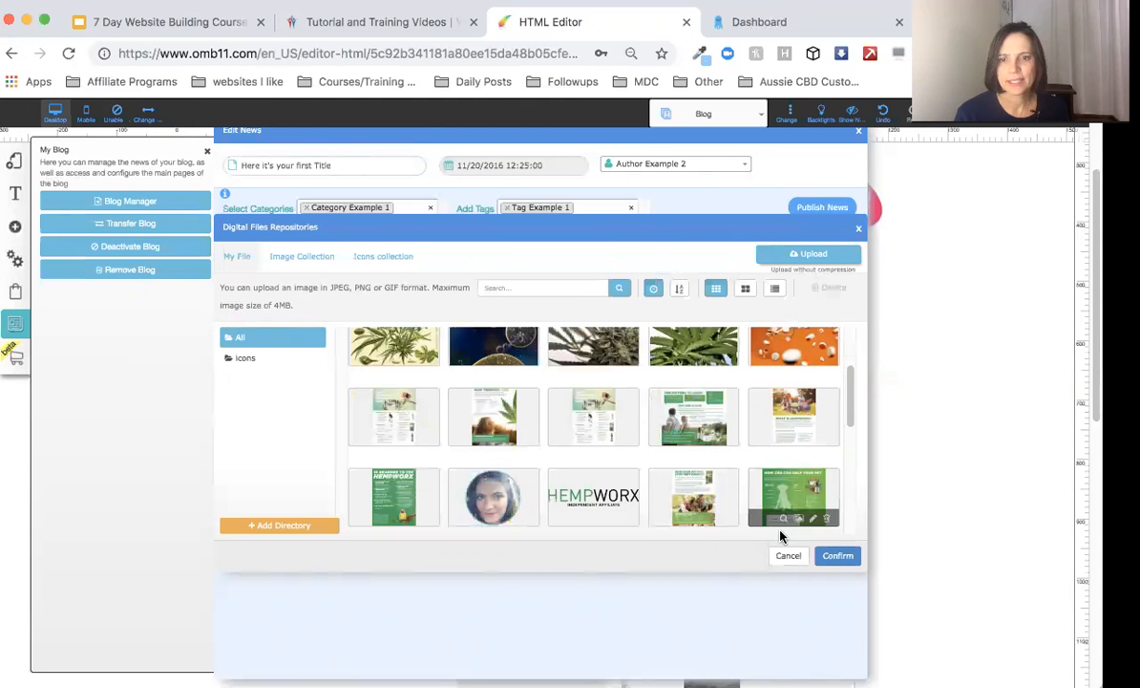
click(788, 557)
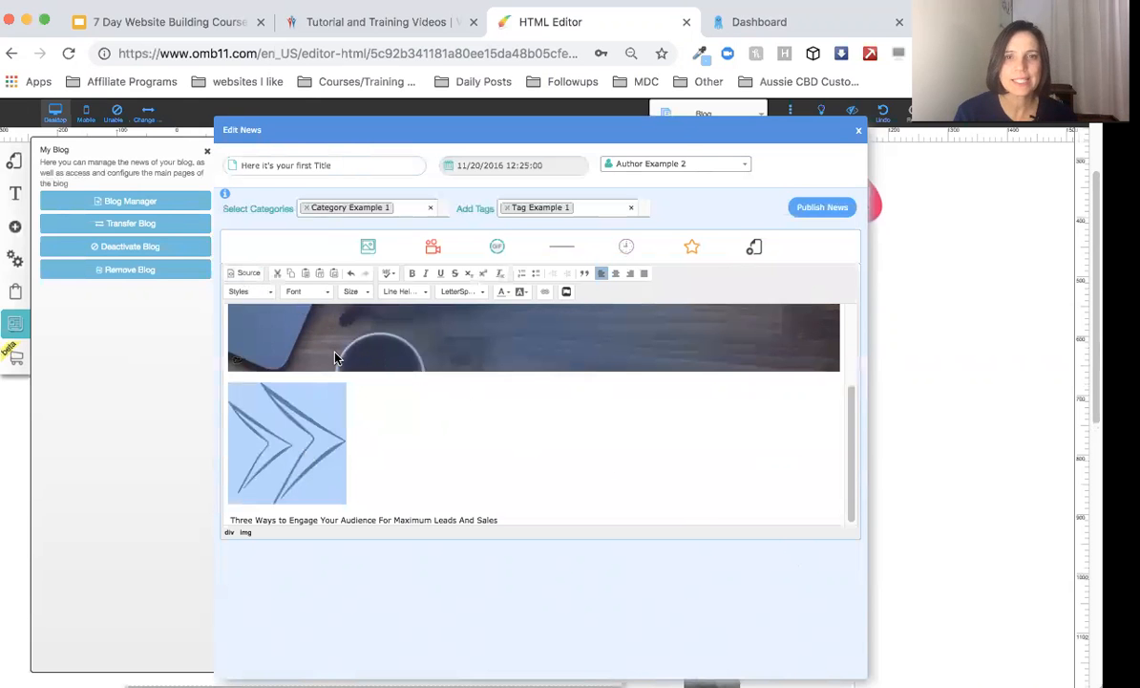
- Replace the post's example author with a new author by entering the author's first name
click(686, 165)
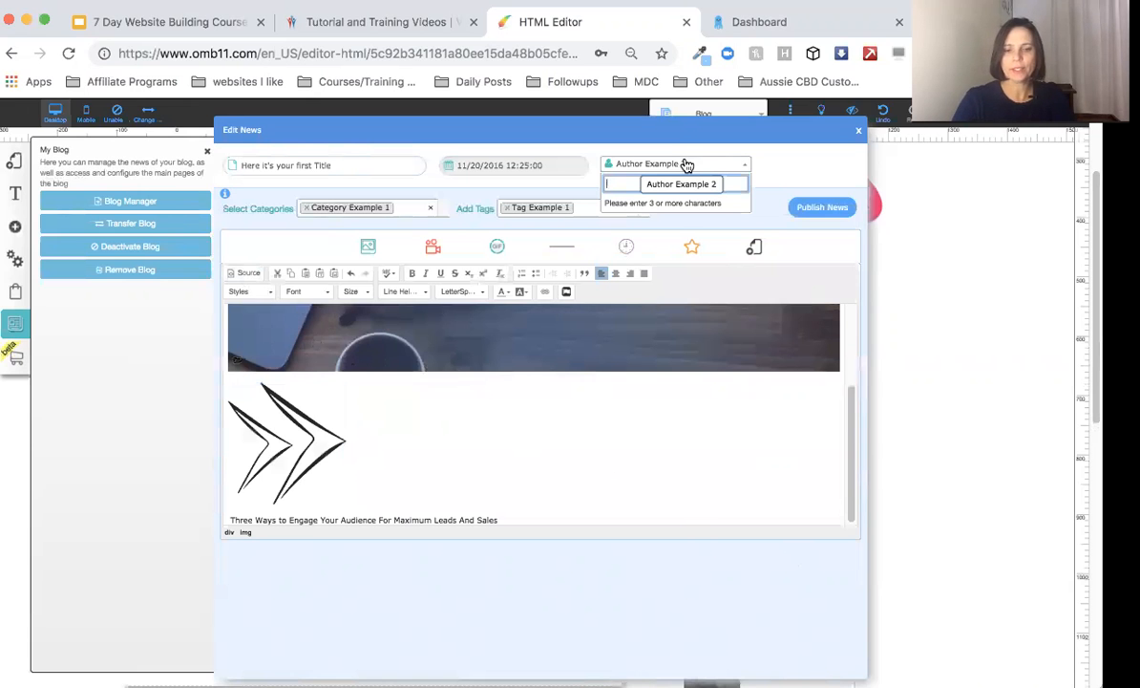
text(auth)
key(BackSpace)
key(BackSpace)
key(BackSpace)
text(helen)
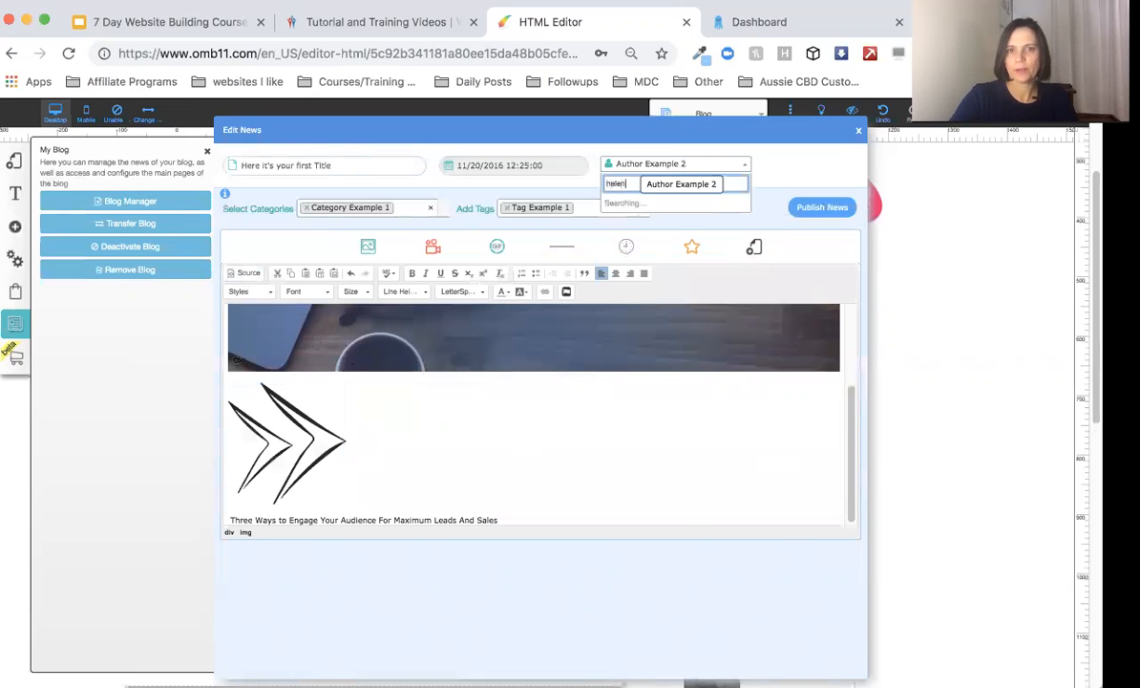
click(686, 199)
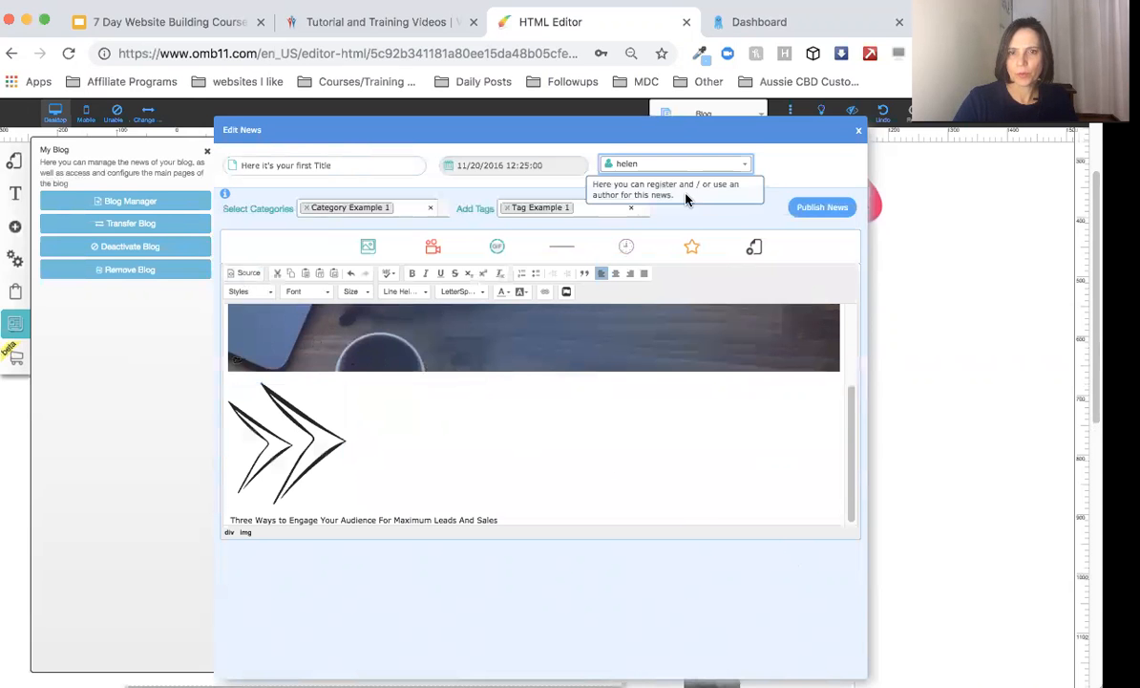
click(742, 235)
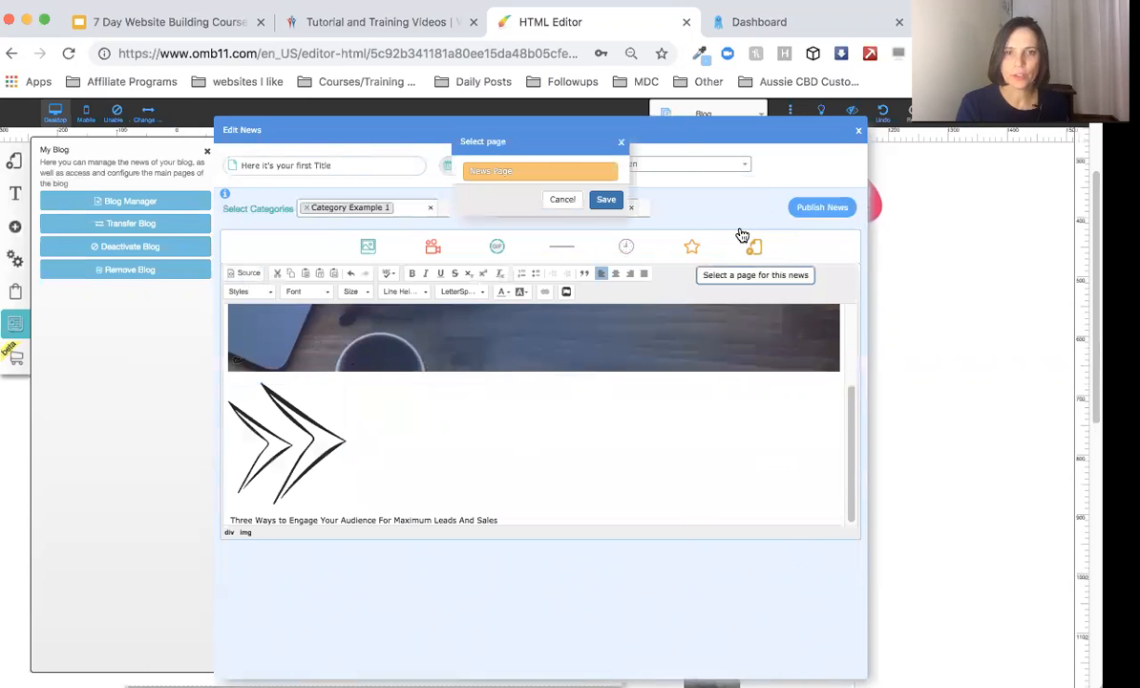
click(563, 199)
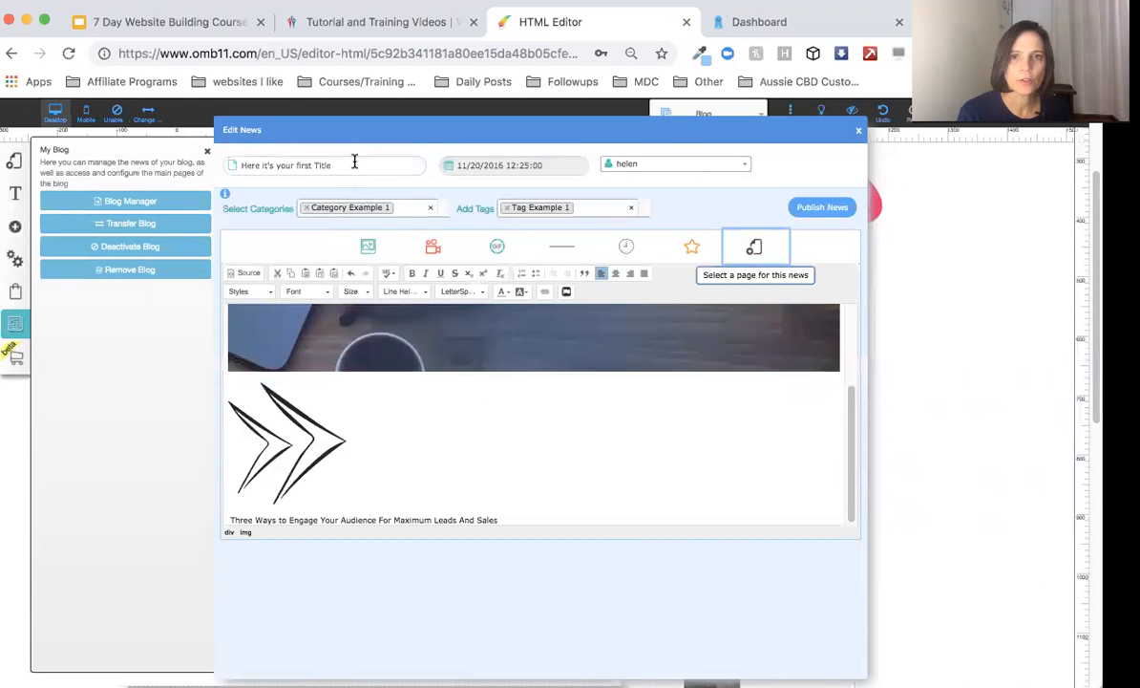
drag(332, 164, 227, 164)
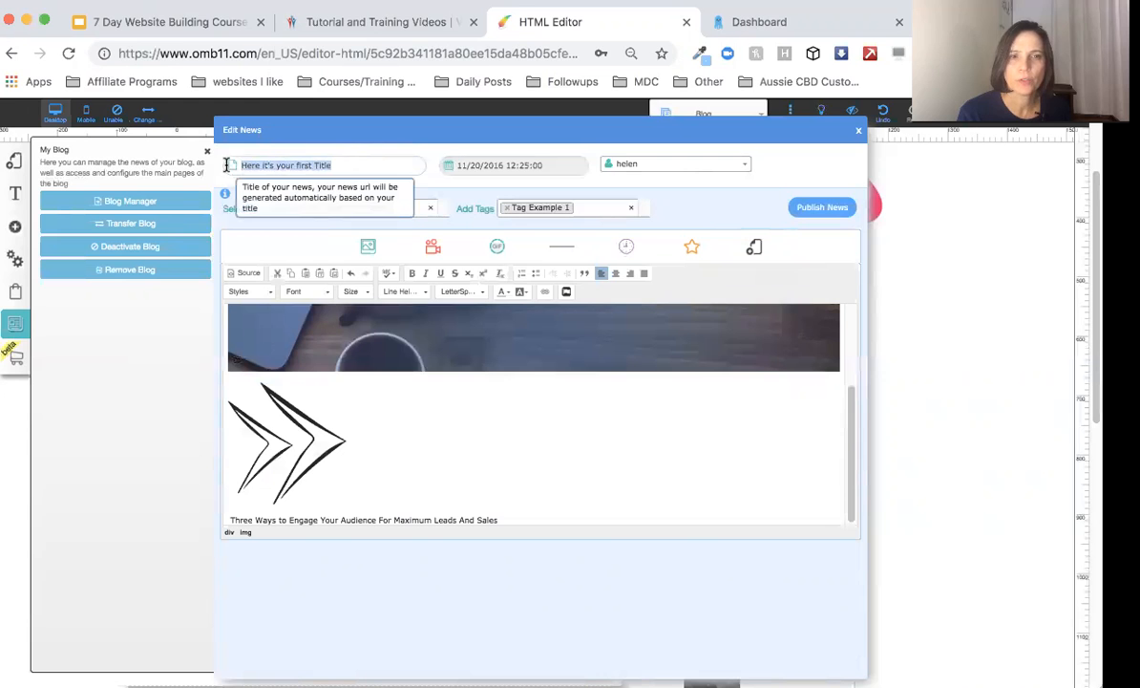
click(290, 244)
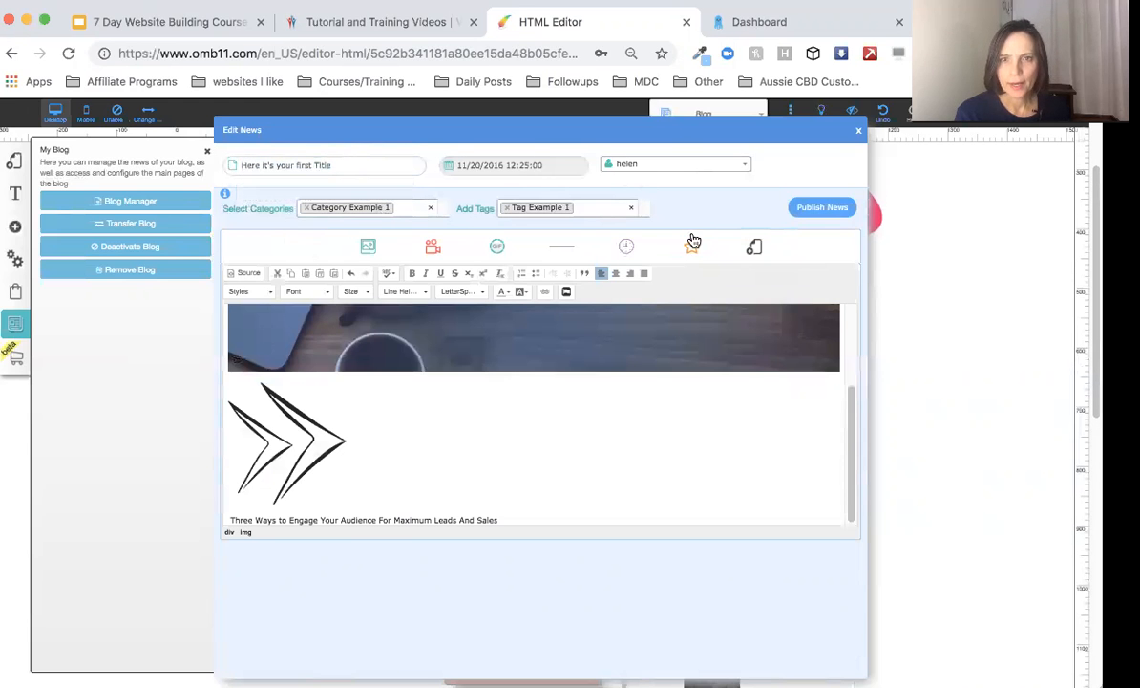
- Assign the post to the News Page and save that page selection
click(755, 252)
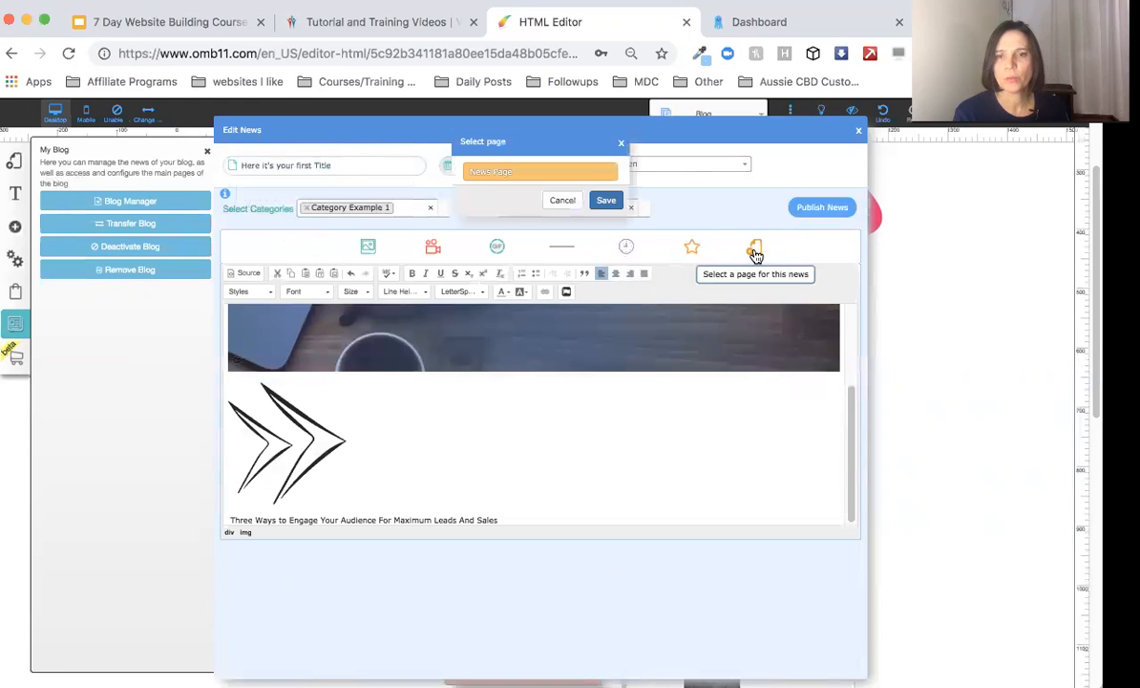
click(608, 201)
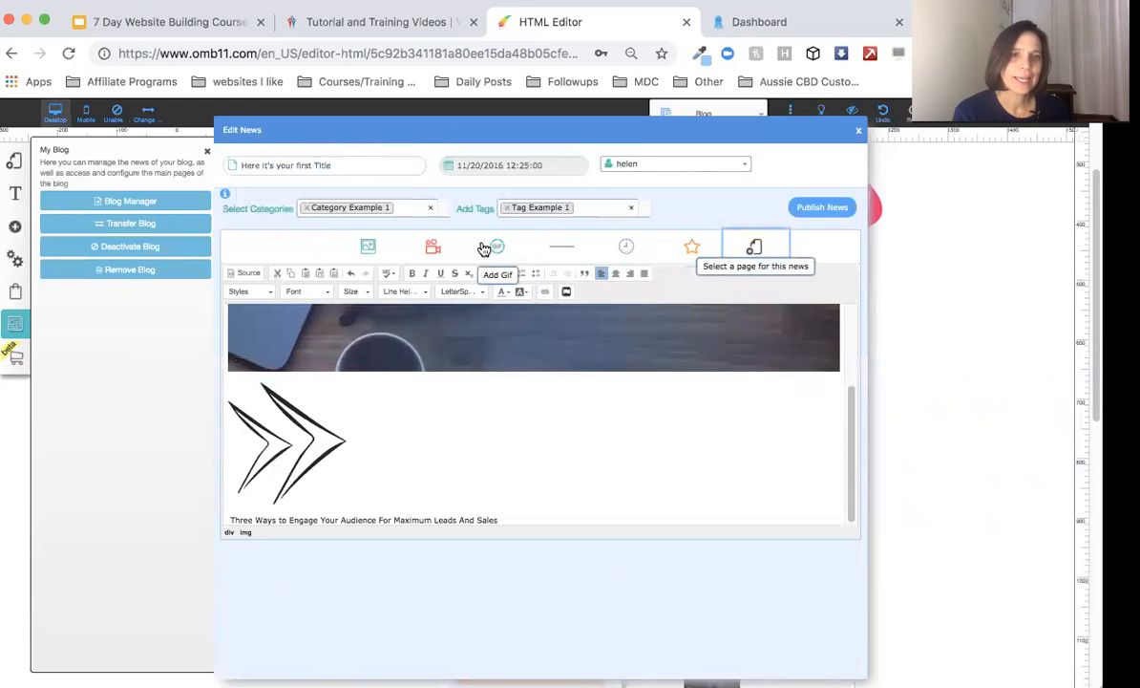
click(433, 247)
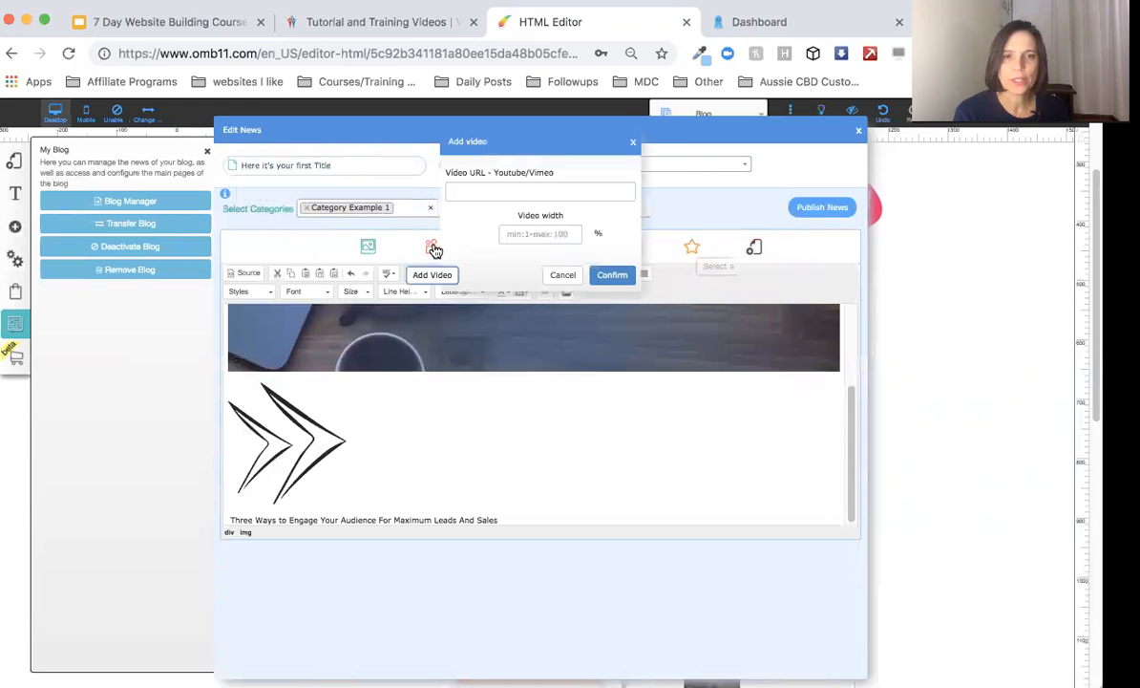
click(564, 186)
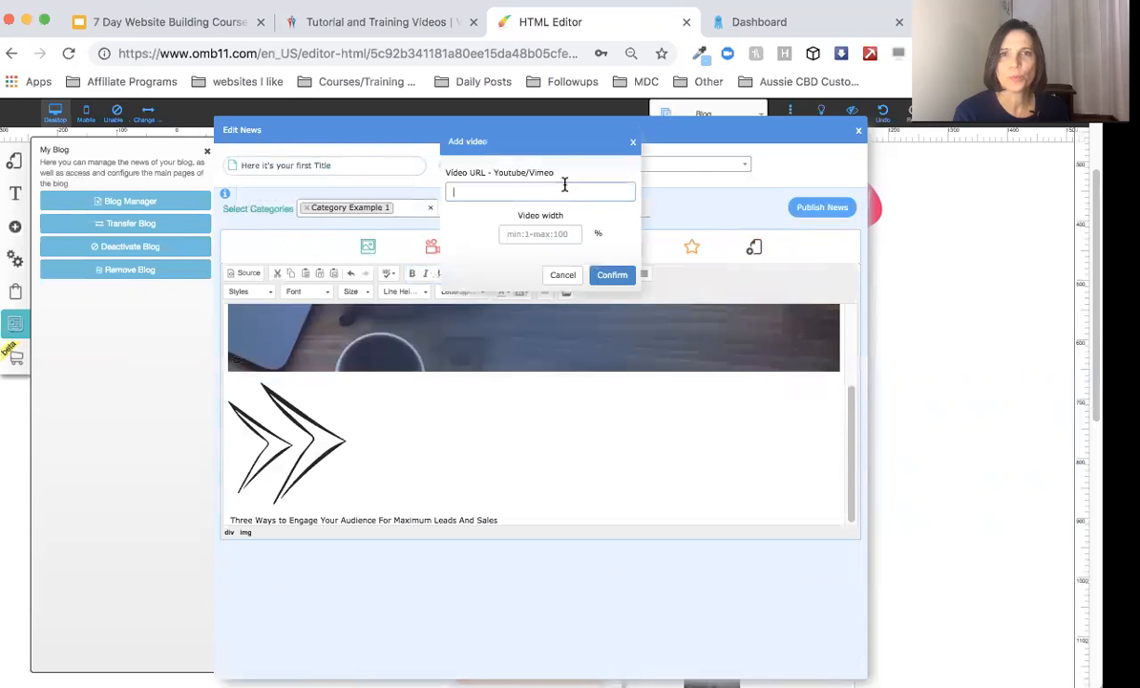
click(563, 276)
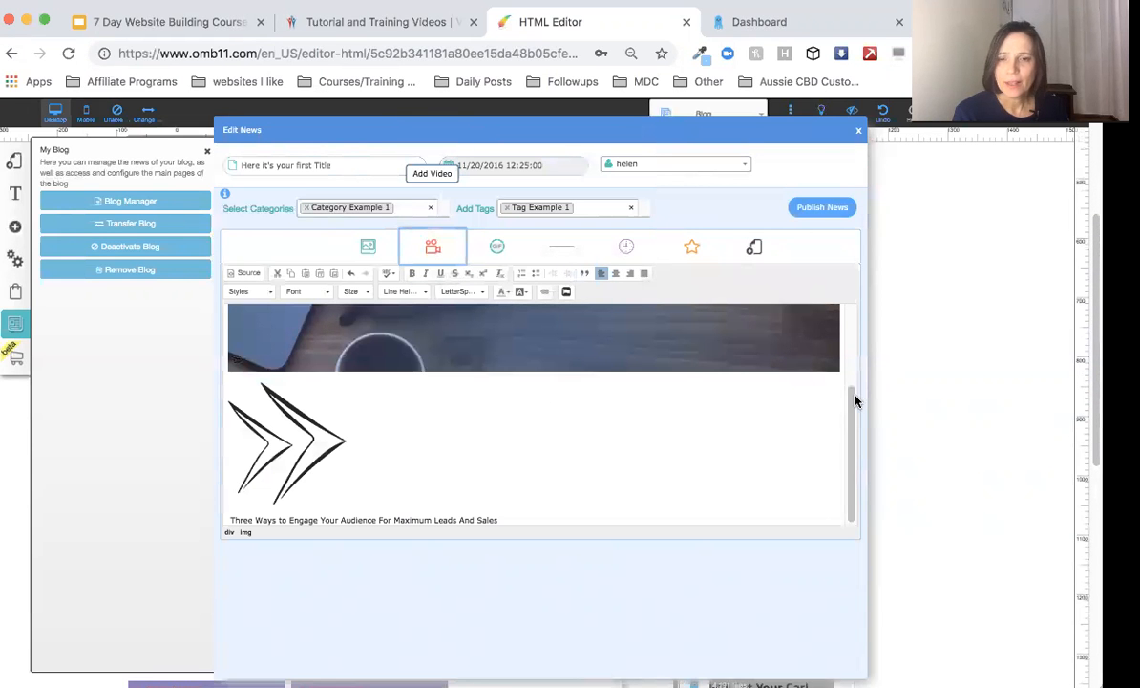
- Check the edited first news post's header image and publish the post
drag(856, 401, 839, 315)
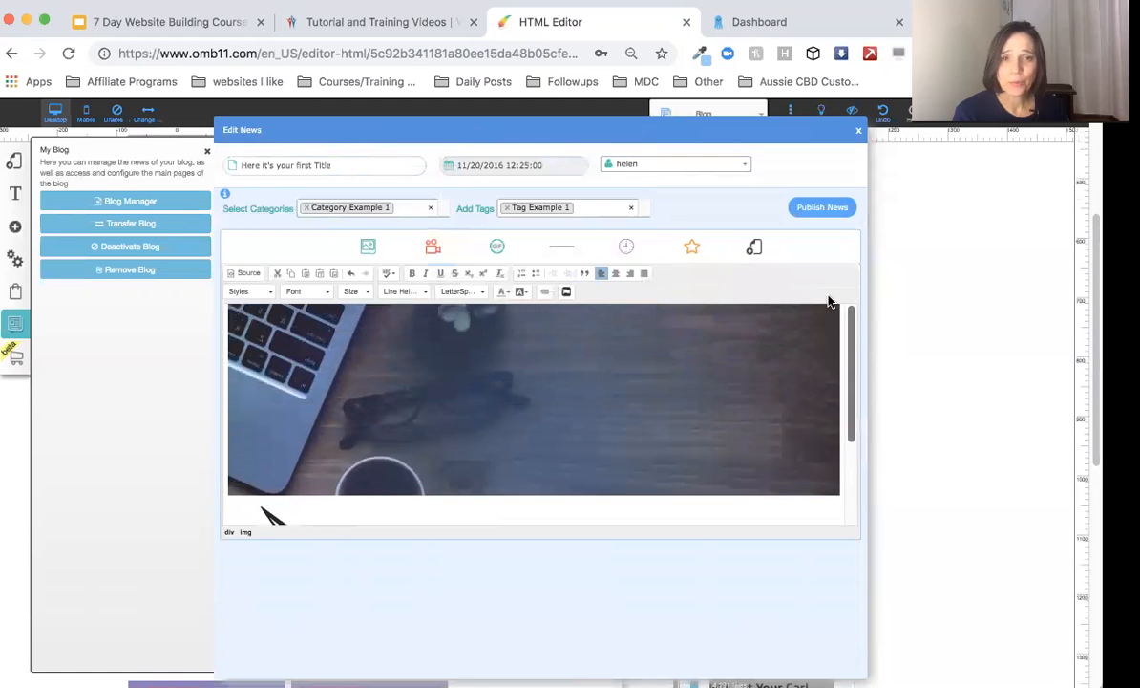
click(619, 387)
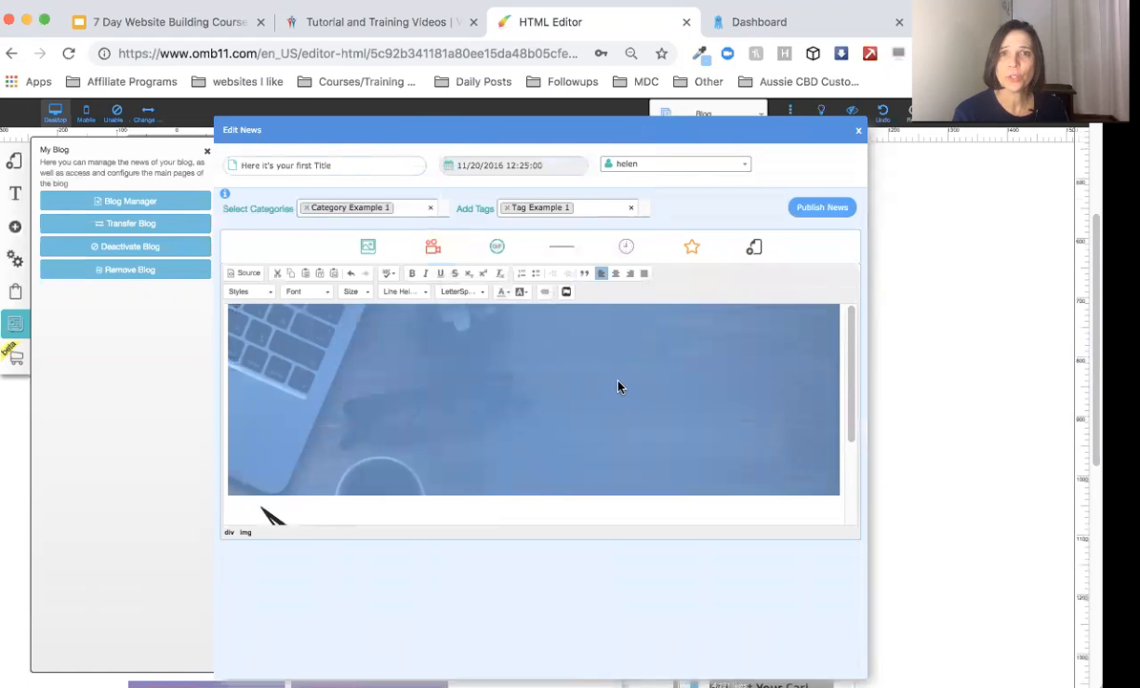
click(823, 209)
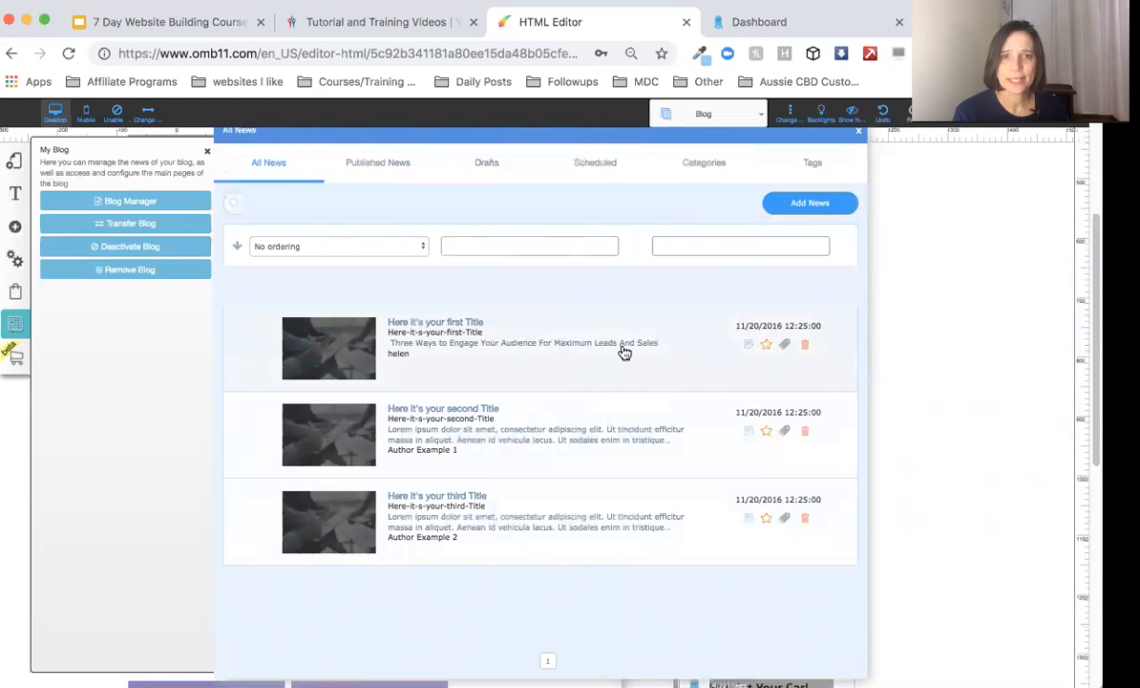
- Review the blog manager's scheduled posts, categories, tags, full news list and published news
click(587, 165)
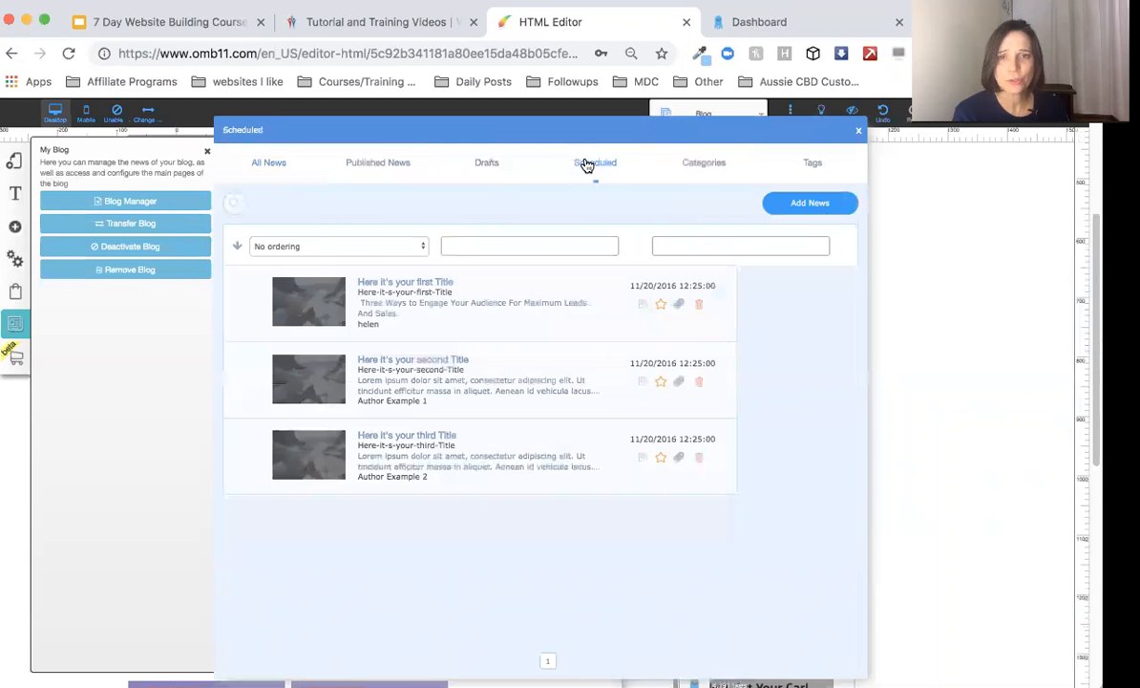
click(711, 166)
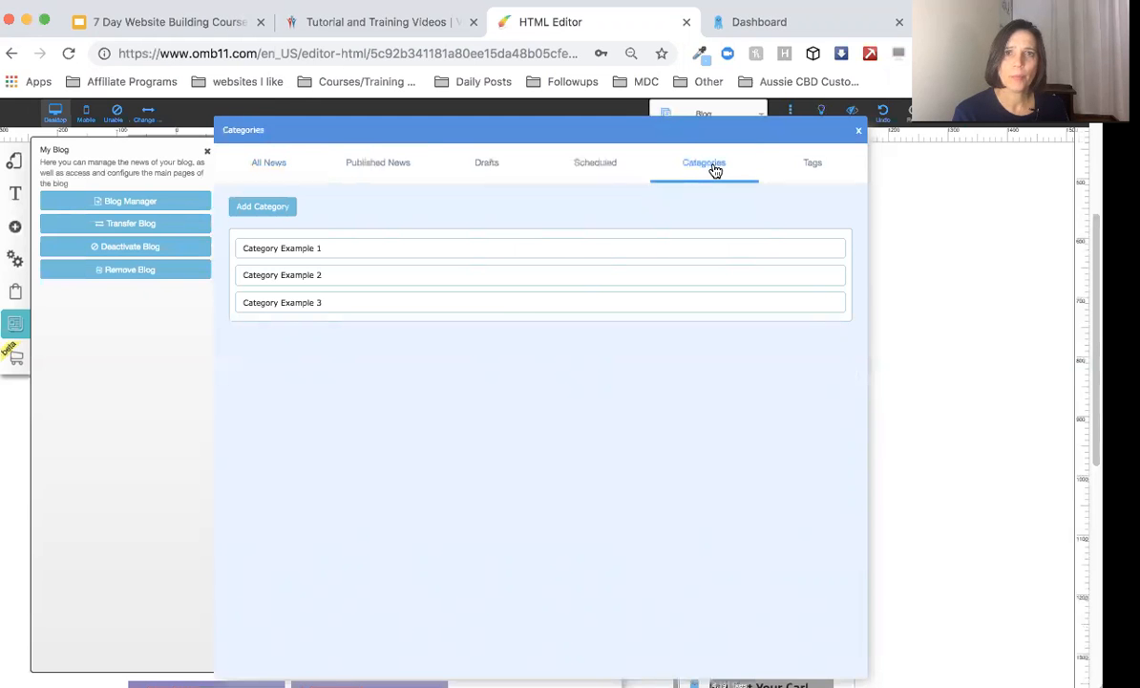
click(814, 166)
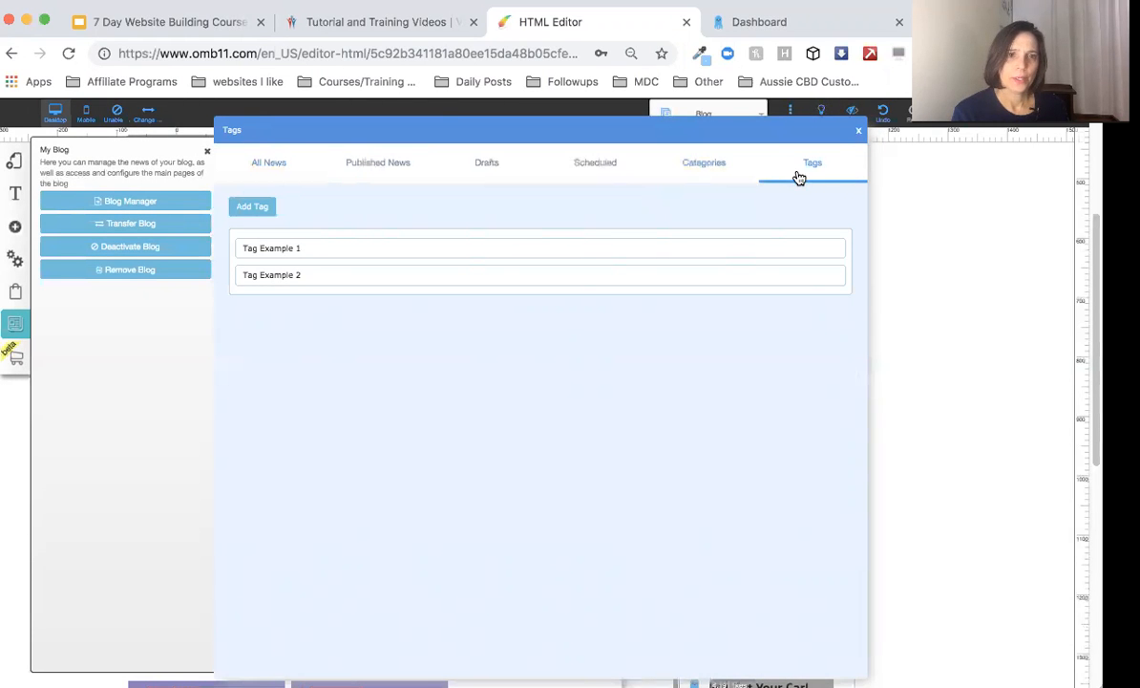
click(256, 164)
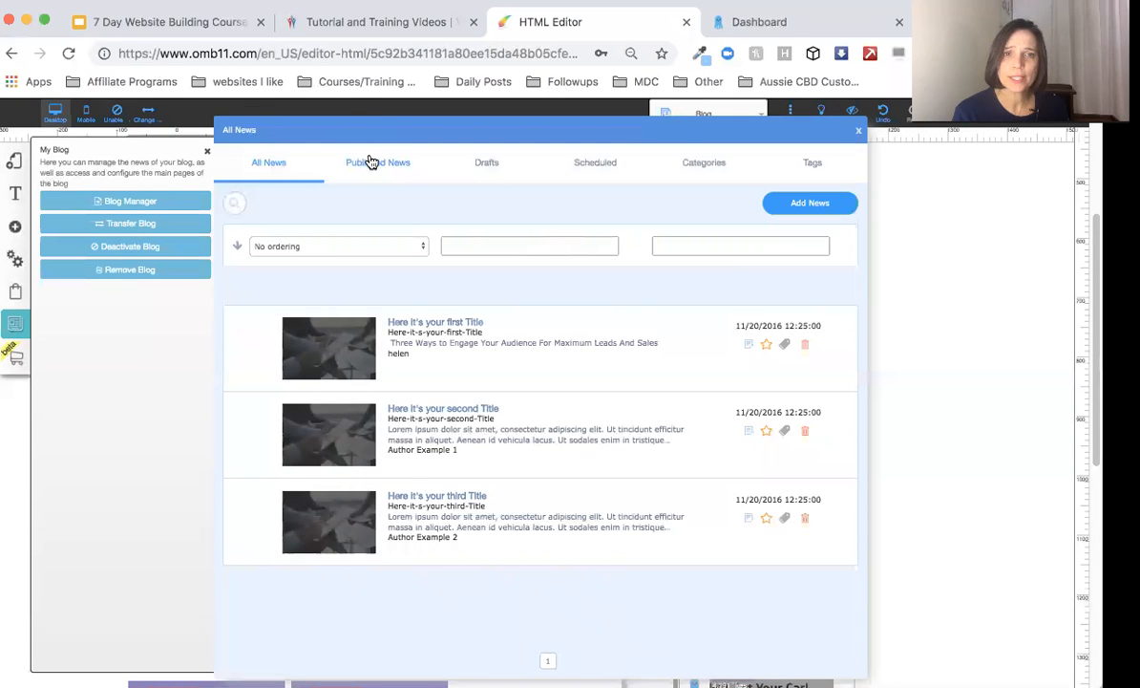
click(369, 161)
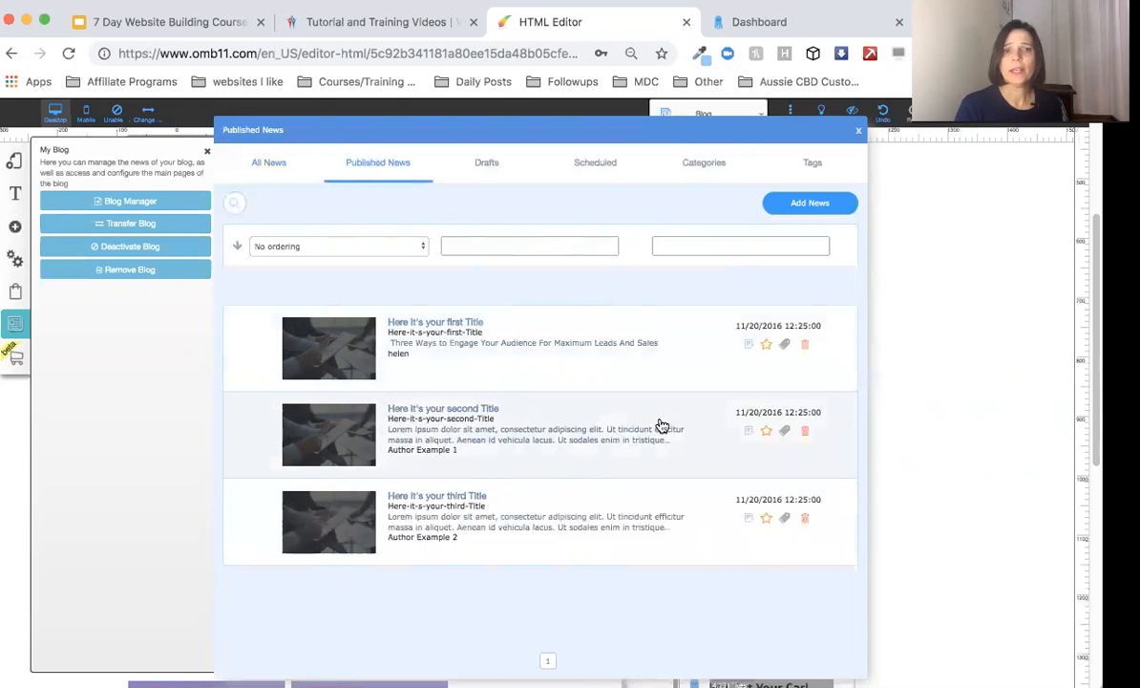
click(807, 204)
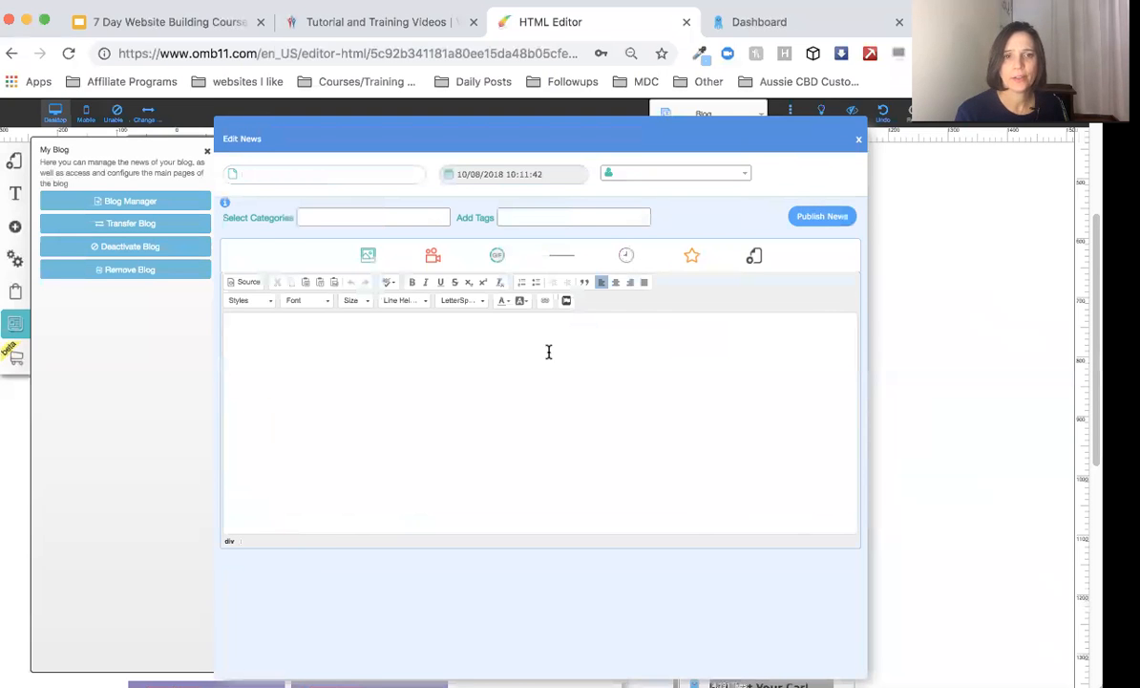
click(529, 362)
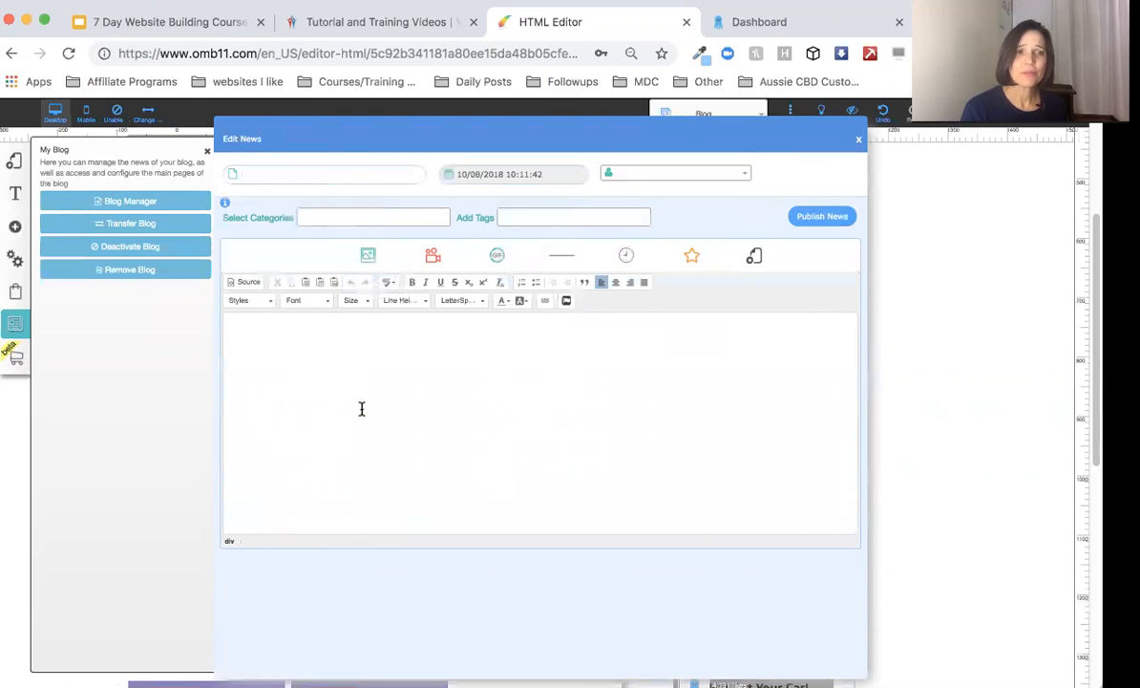
click(860, 142)
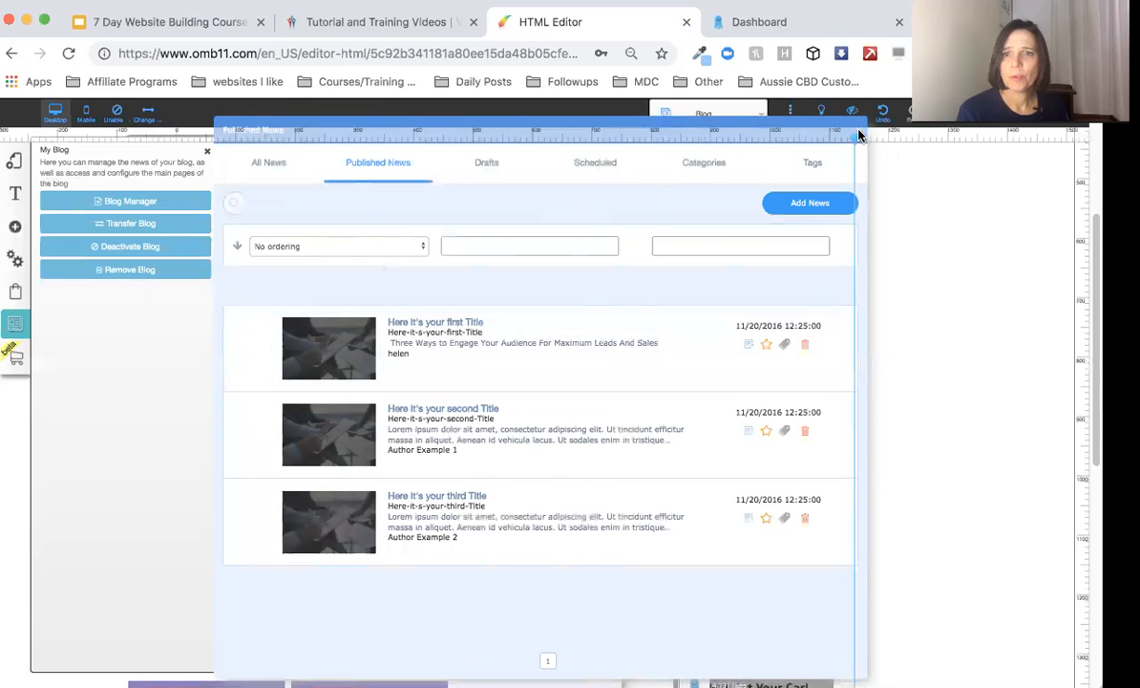
- Leave the blog settings and switch the editor from the Blog page to the News Page to check its layout
click(933, 201)
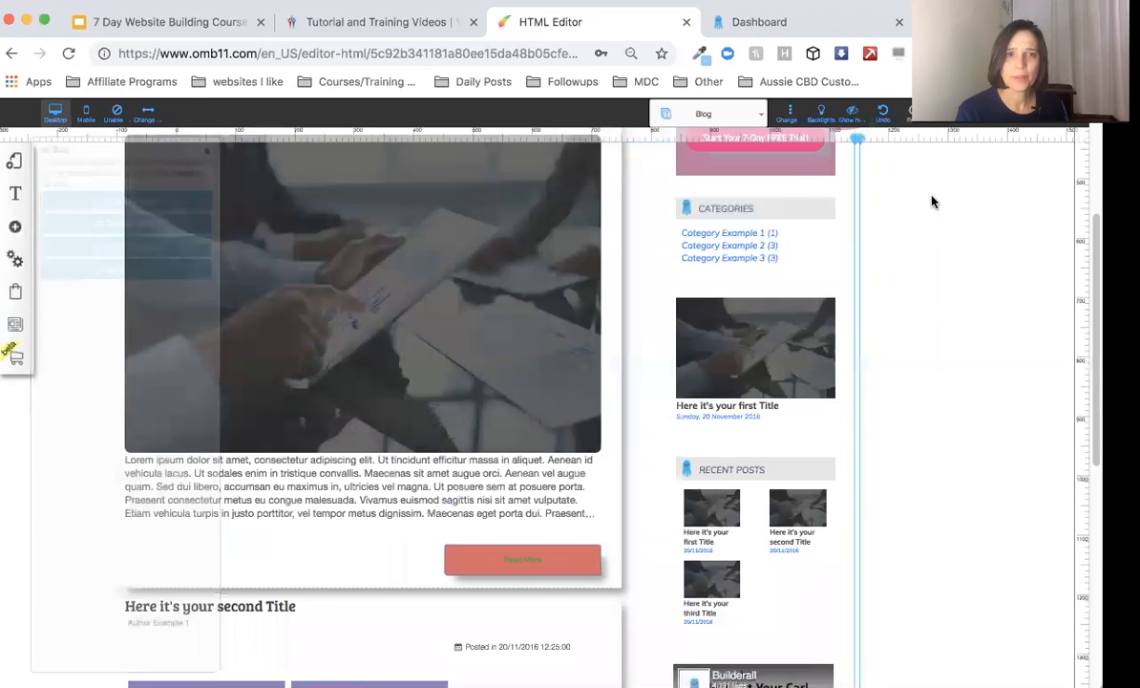
click(707, 115)
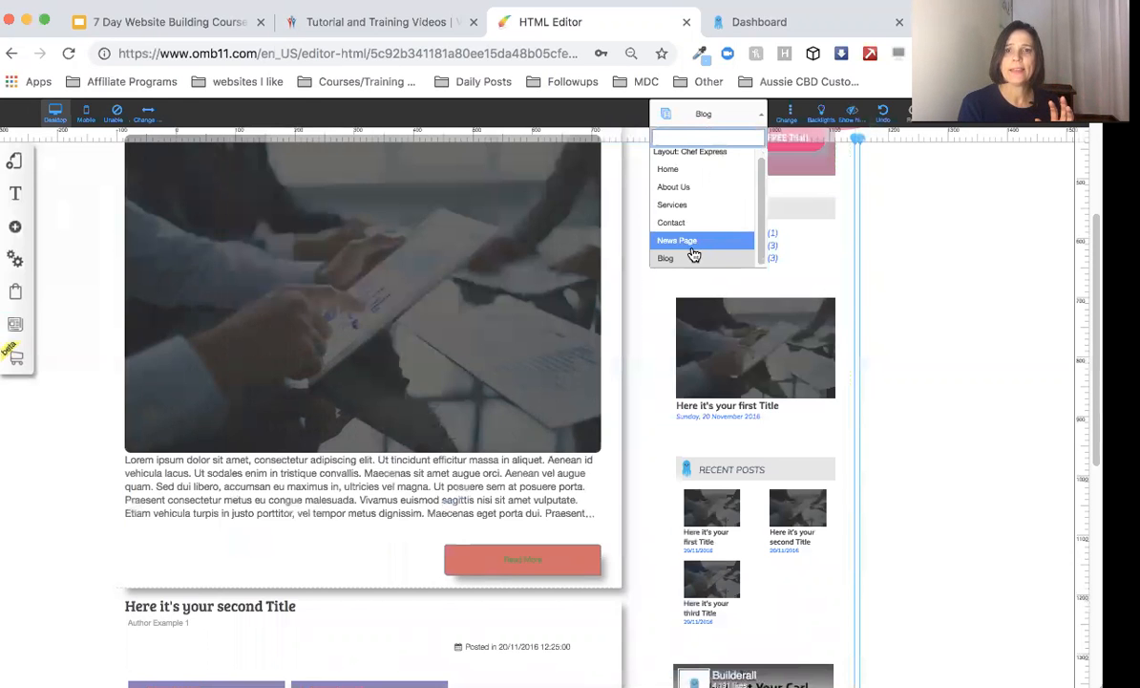
click(691, 259)
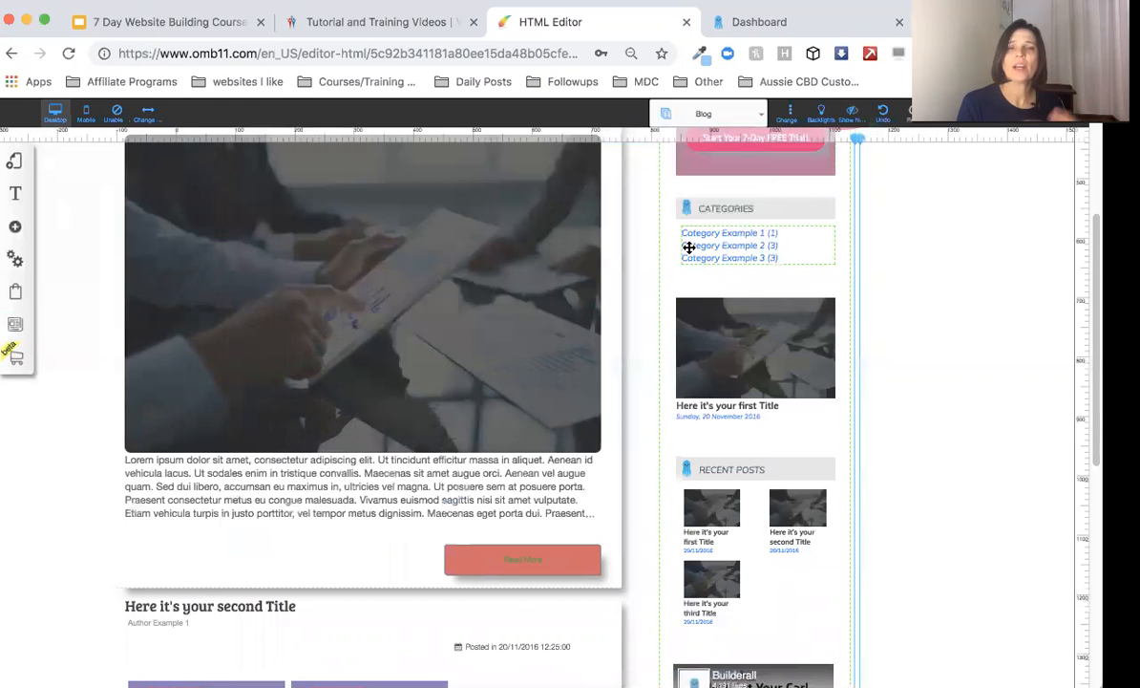
click(701, 113)
click(681, 239)
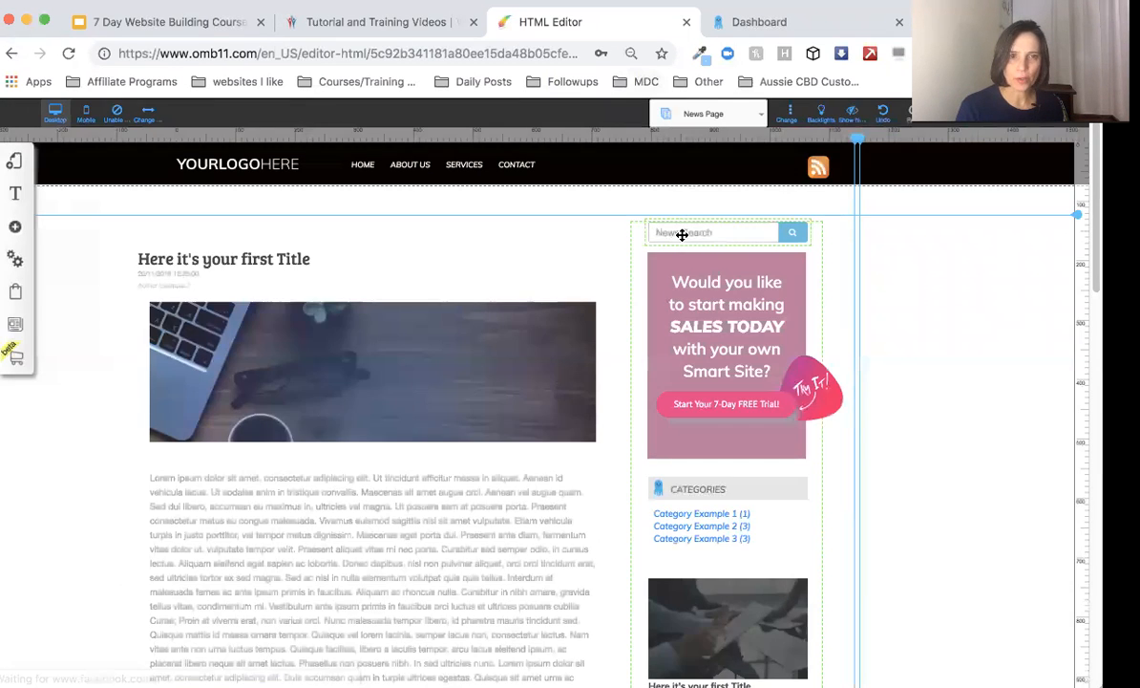
scroll(564, 431, down, 5)
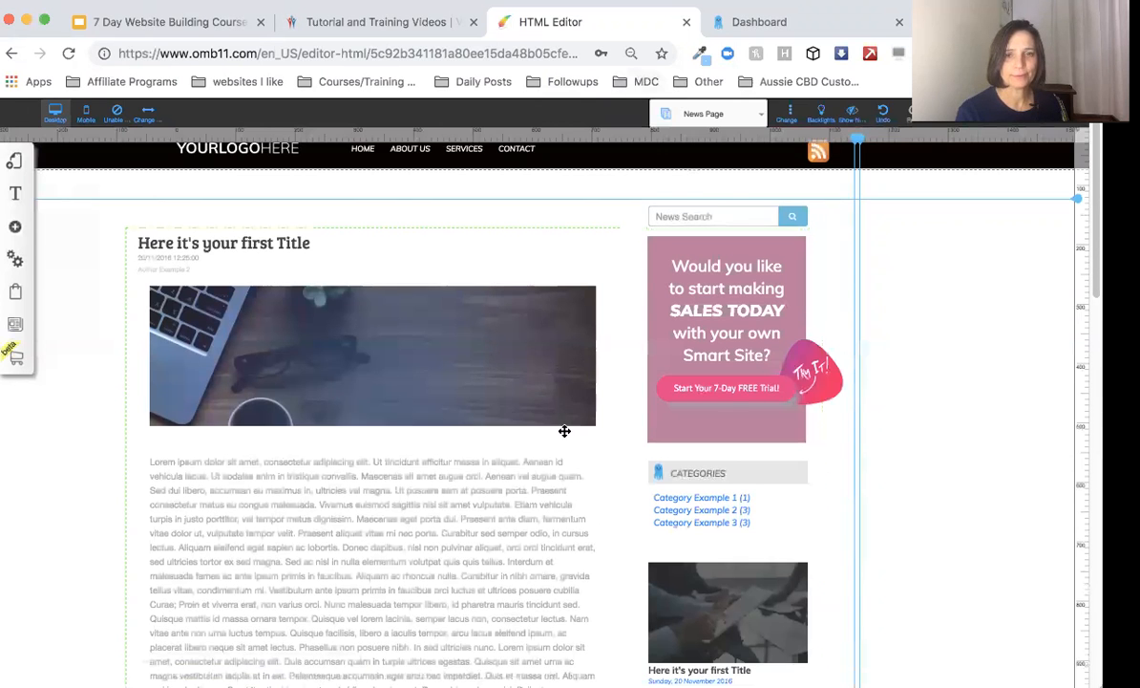
scroll(564, 430, up, 3)
scroll(564, 430, up, 2)
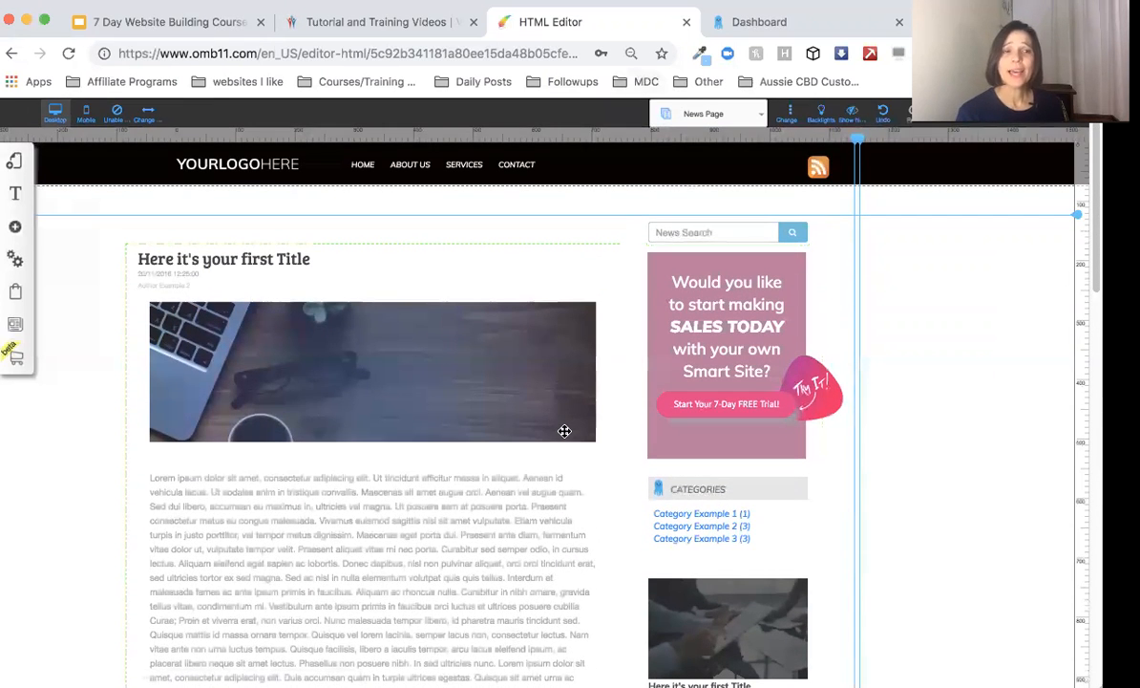
- Switch the News Page to the mobile layout and move the RSS icon into the black header, level with the menu button
click(85, 114)
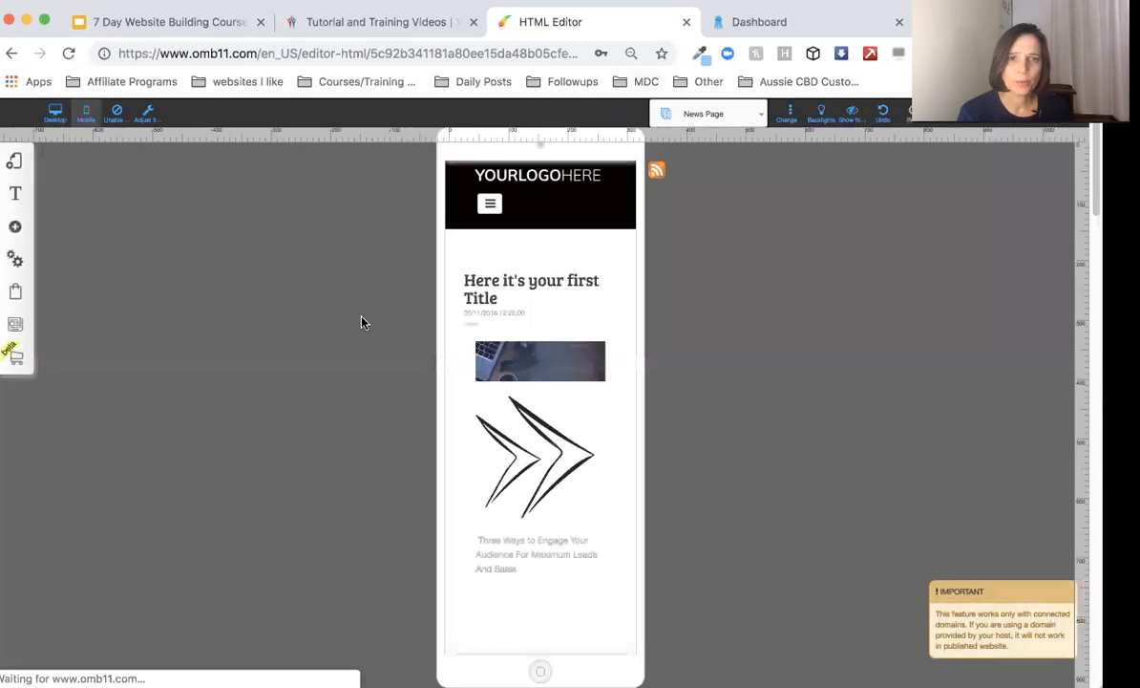
scroll(558, 418, down, 4)
scroll(558, 419, up, 4)
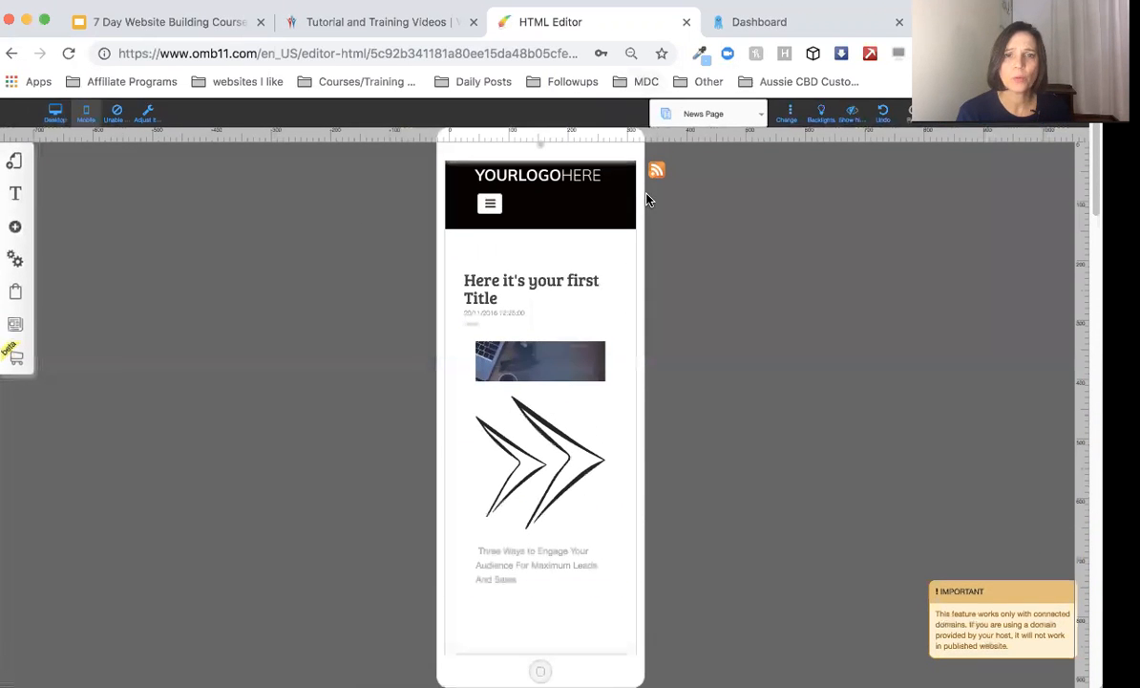
mouse_move(620, 198)
mouse_down()
mouse_move(609, 218)
mouse_move(614, 211)
mouse_up()
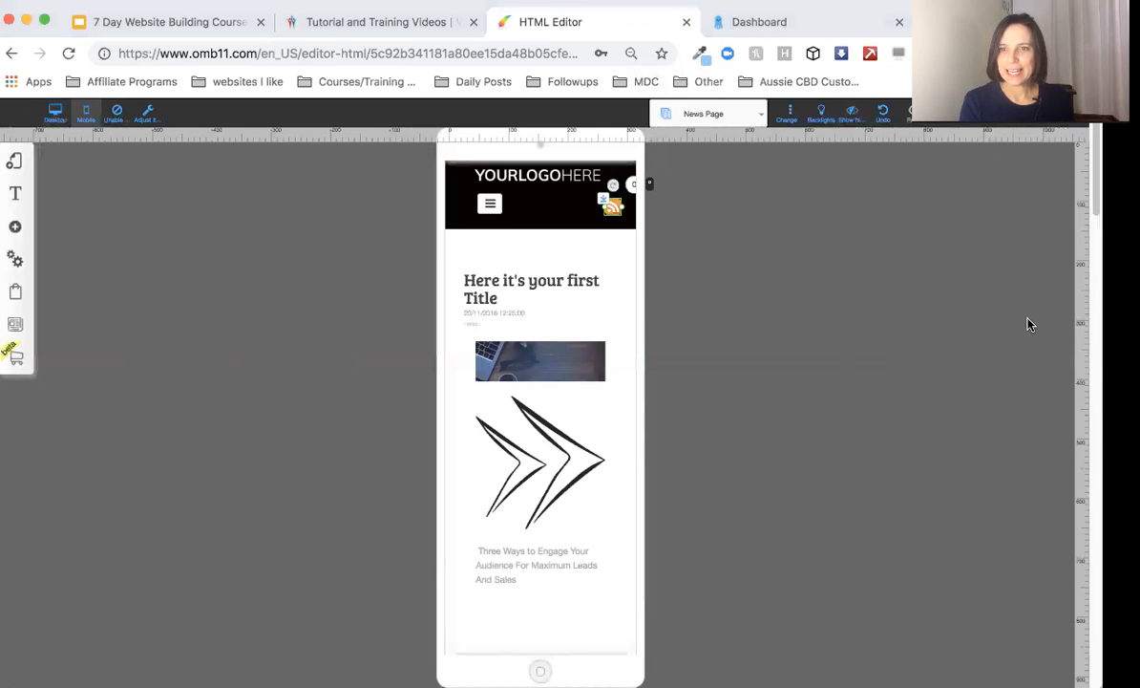
click(961, 199)
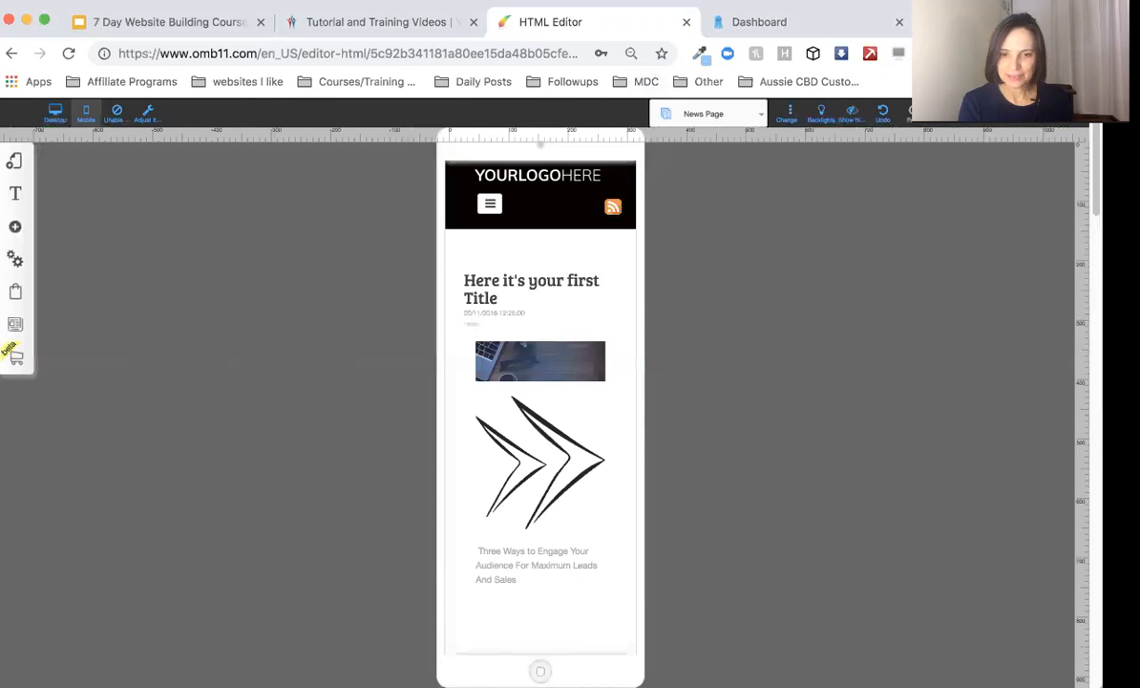